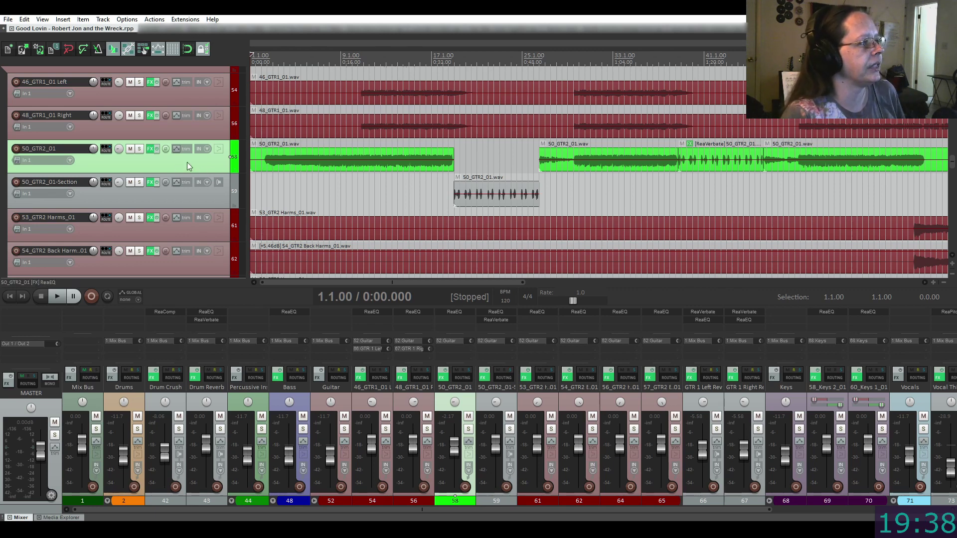
# Activate the Volume track envelope for 50_GTR2_01, with it visible and armed, and close its envelope list
pyautogui.moveTo(119, 152)
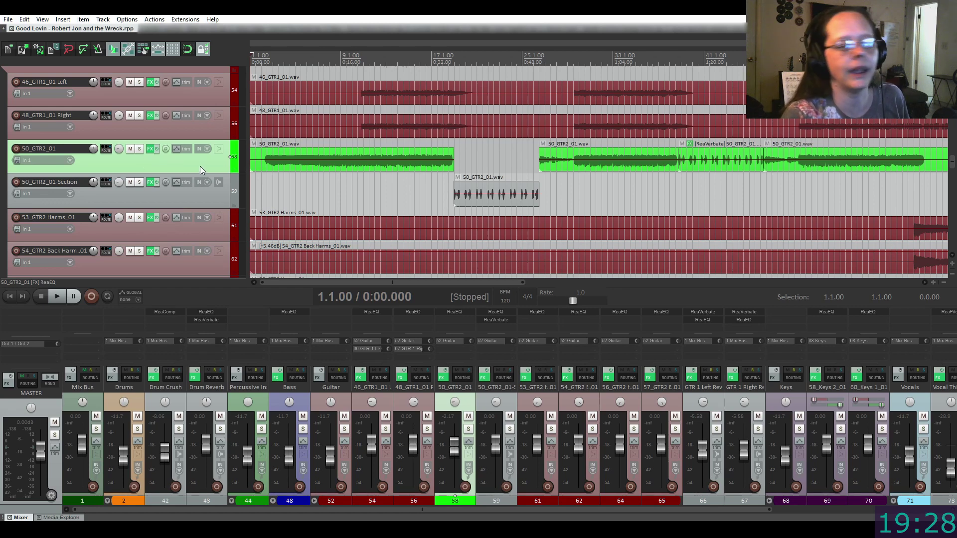
pyautogui.click(177, 149)
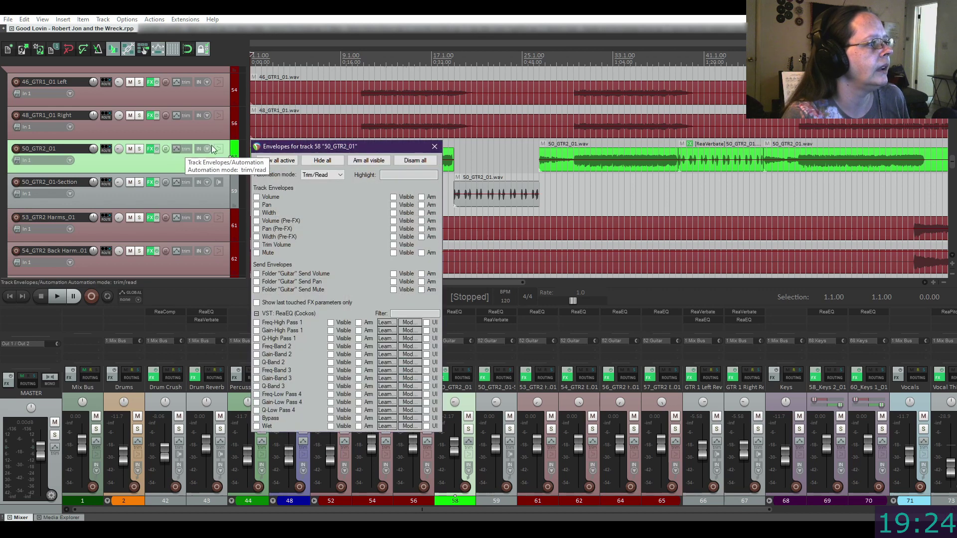
pyautogui.click(257, 197)
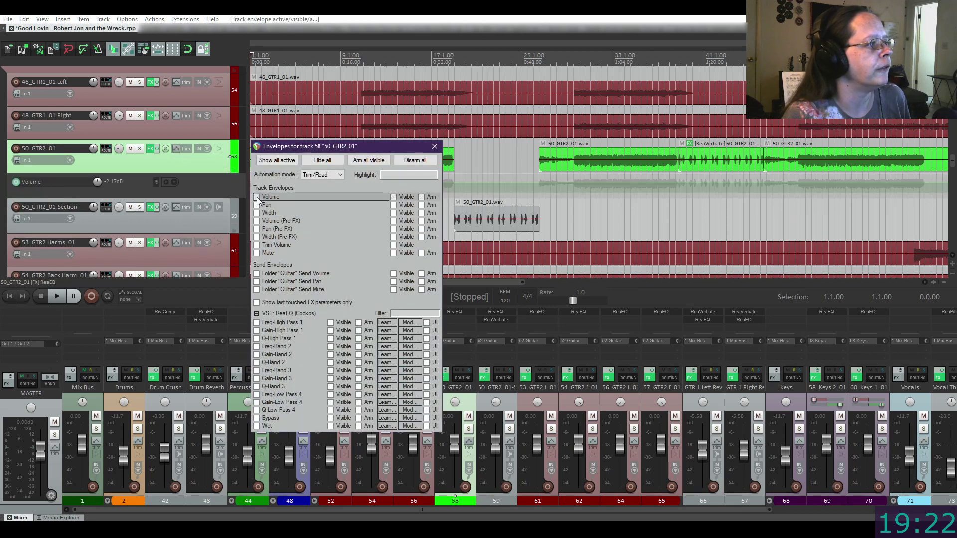
pyautogui.click(435, 146)
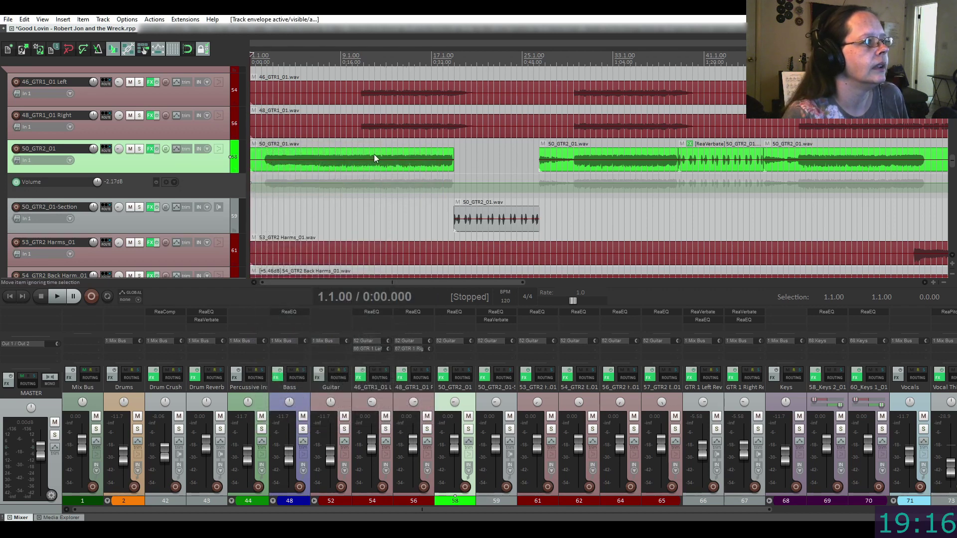
# Make a time selection over the first 50_GTR2_01 item from 2.1.00 to 10.3.88
pyautogui.scroll(5, 355, 132)
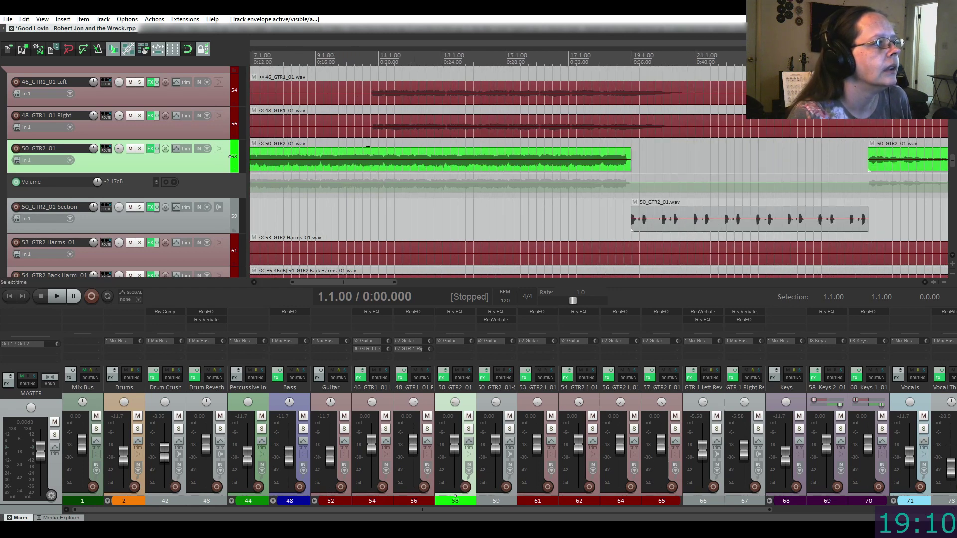
pyautogui.moveTo(371, 143); pyautogui.dragTo(282, 152)
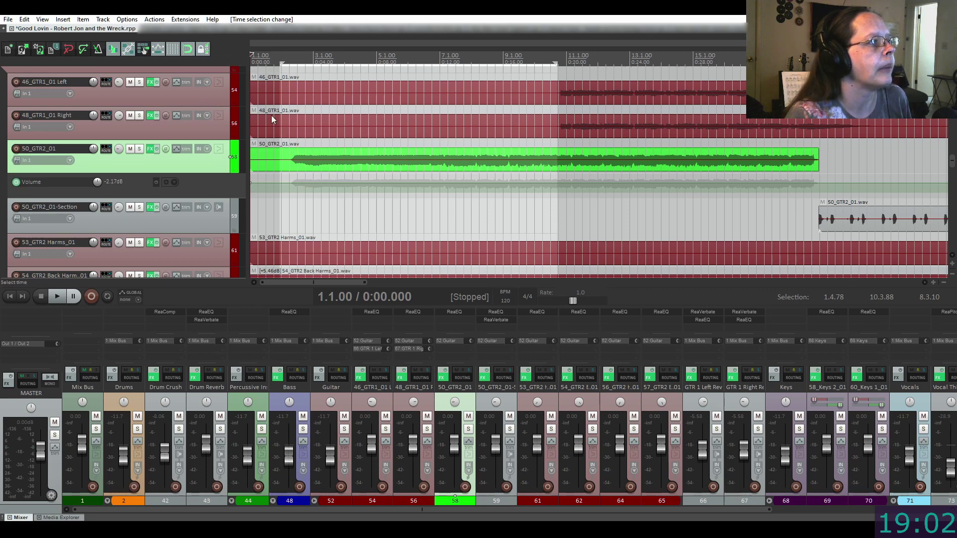
pyautogui.moveTo(280, 143); pyautogui.dragTo(284, 144)
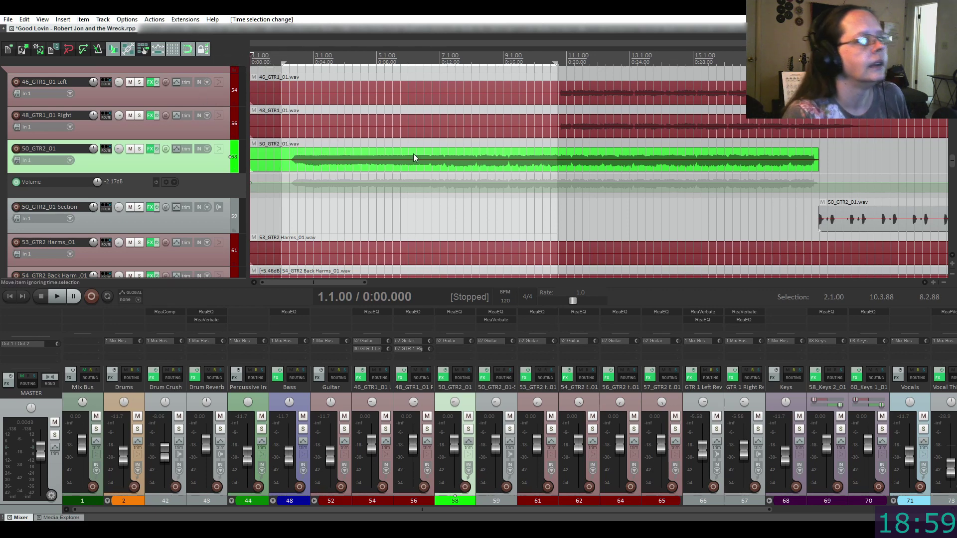
# Try adding volume envelope points at the time selection's edges on 50_GTR2_01 and raising the section between them to about +9.2 dB
pyautogui.click(390, 185)
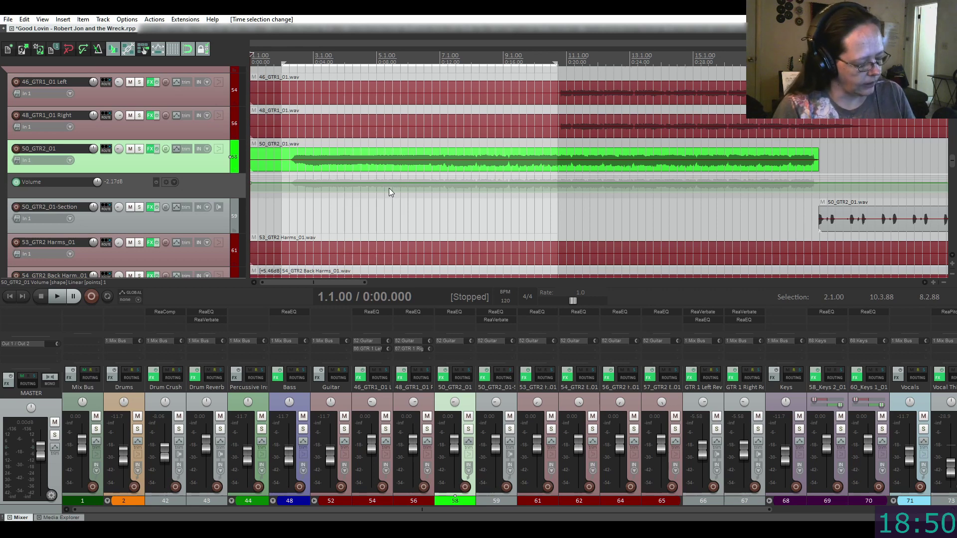
pyautogui.hotkey('shift', 'e')
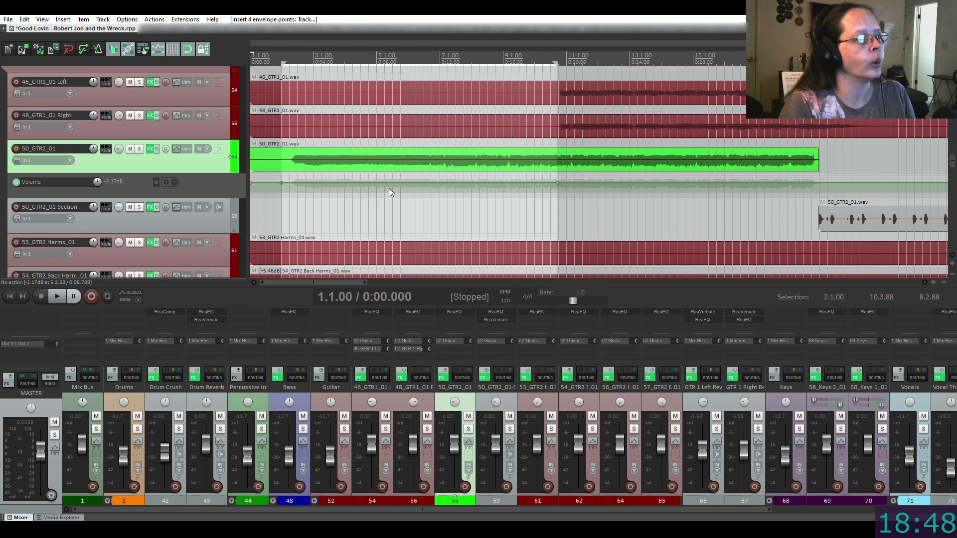
pyautogui.moveTo(389, 187); pyautogui.dragTo(387, 155)
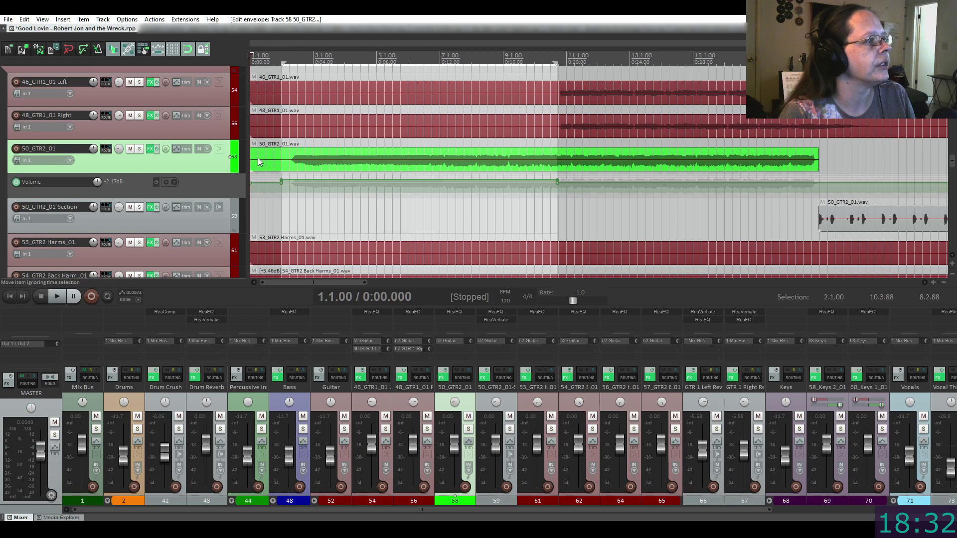
# Play from 1.4.00 and try lowering the selected section of the 50_GTR2_01 volume envelope to about +7.8 dB
pyautogui.click(274, 59)
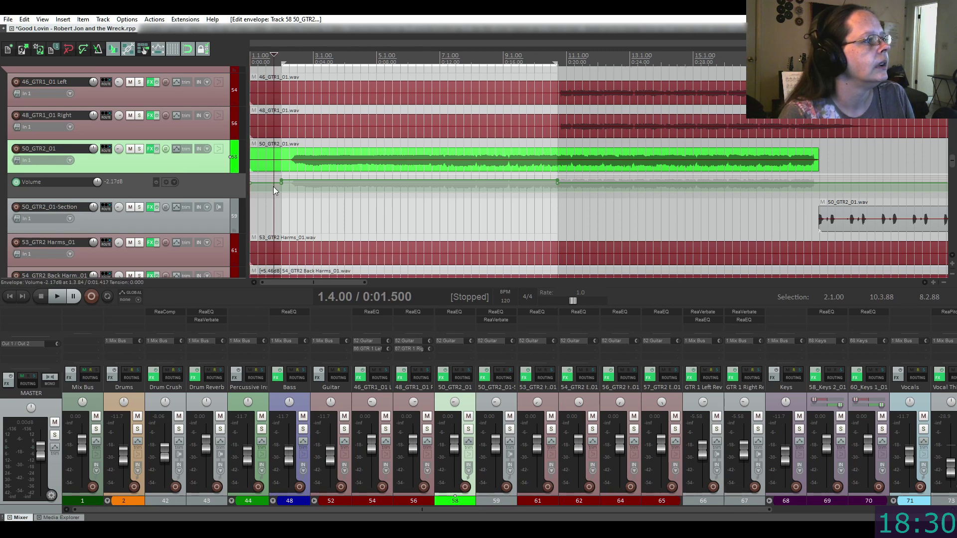
pyautogui.click(61, 297)
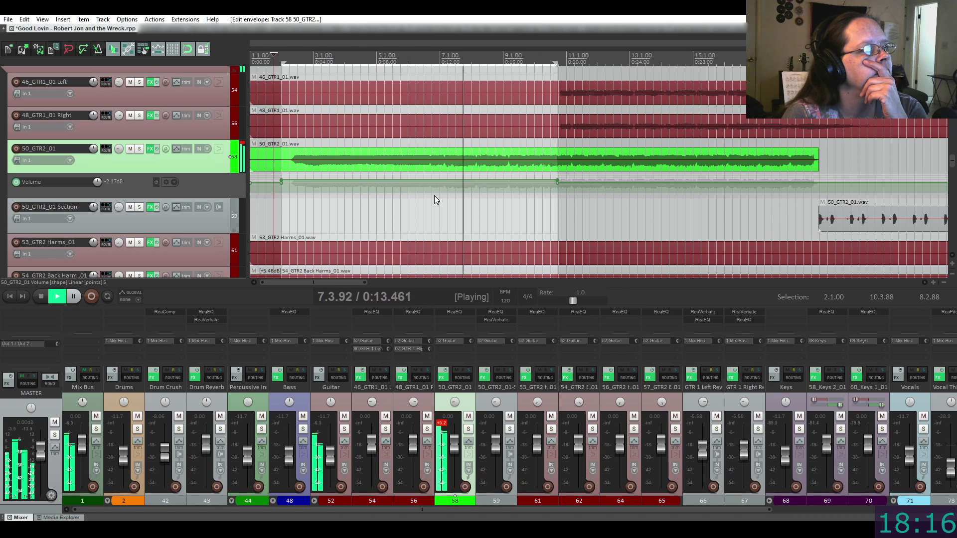
pyautogui.moveTo(427, 180)
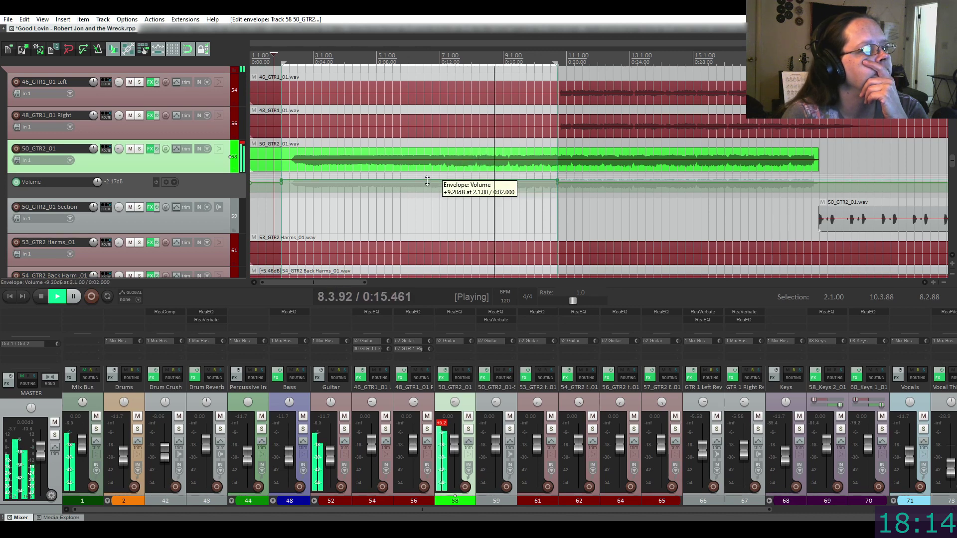
pyautogui.moveTo(427, 181); pyautogui.dragTo(427, 184)
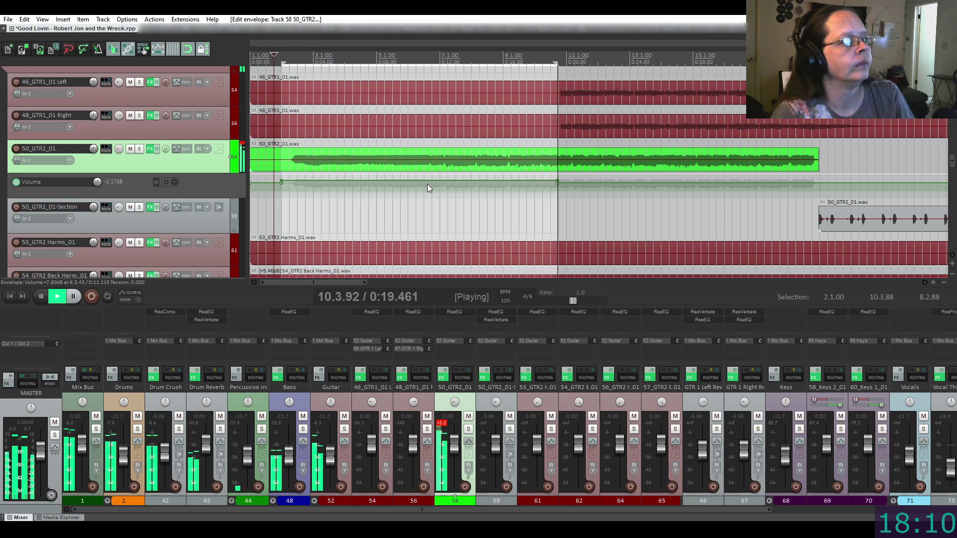
pyautogui.press('space')
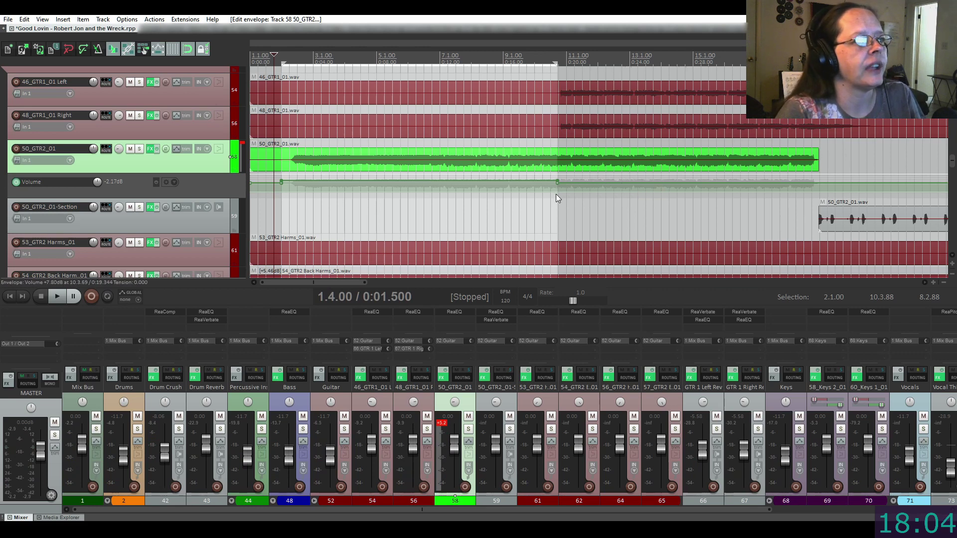
# Undo the volume envelope edits on 50_GTR2_01 and extend the time selection's end to 19.1.00
pyautogui.keyDown('ctrl'); pyautogui.click(494, 191); pyautogui.keyUp('ctrl')
pyautogui.hotkey('ctrl', 'z')
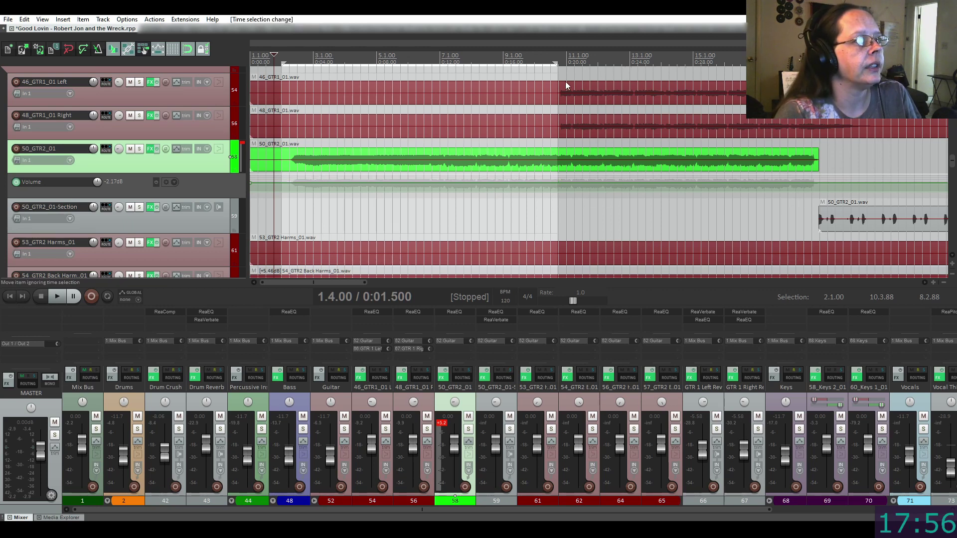
pyautogui.moveTo(557, 75)
pyautogui.mouseDown()
pyautogui.moveTo(812, 75)
pyautogui.moveTo(820, 150)
pyautogui.mouseUp()
pyautogui.scroll(6, 805, 164)
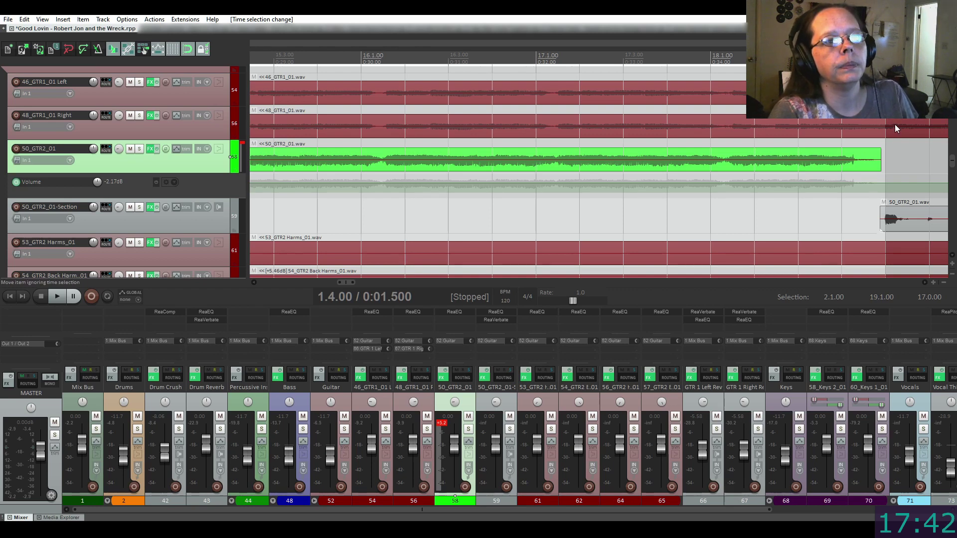
pyautogui.scroll(-4, 564, 193)
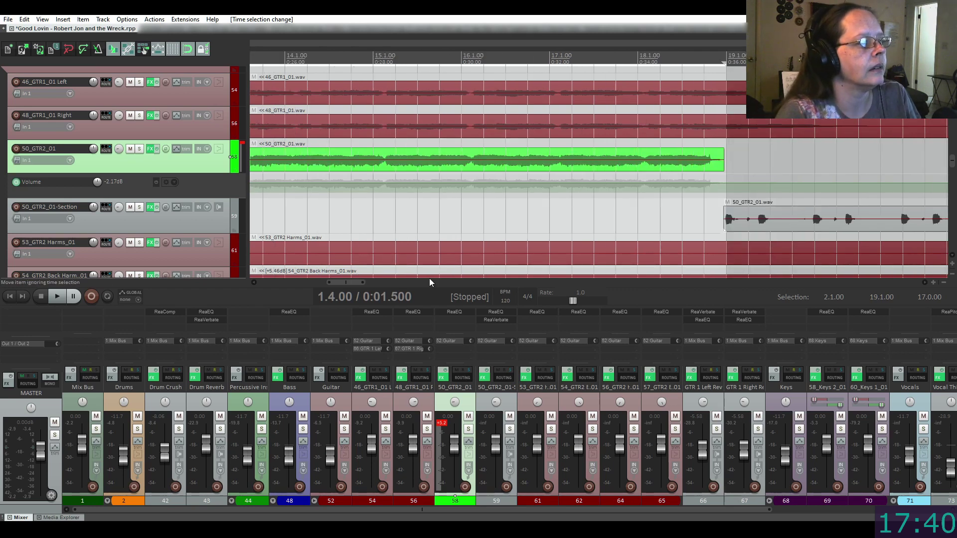
# Insert volume envelope points at the edges of the time selection on 50_GTR2_01 and raise that section to +5 dB during playback
pyautogui.moveTo(357, 283); pyautogui.dragTo(323, 277)
pyautogui.scroll(-4, 432, 193)
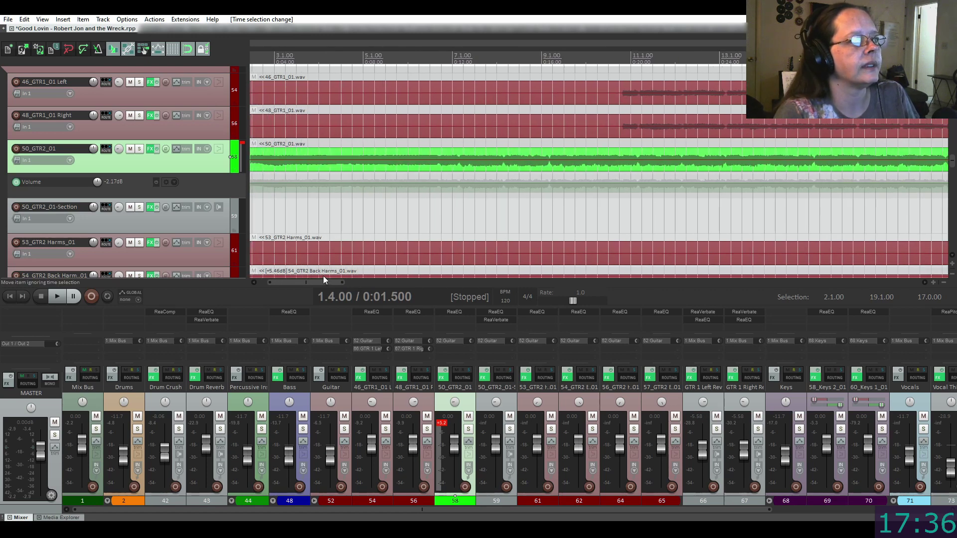
pyautogui.scroll(-5, 369, 185)
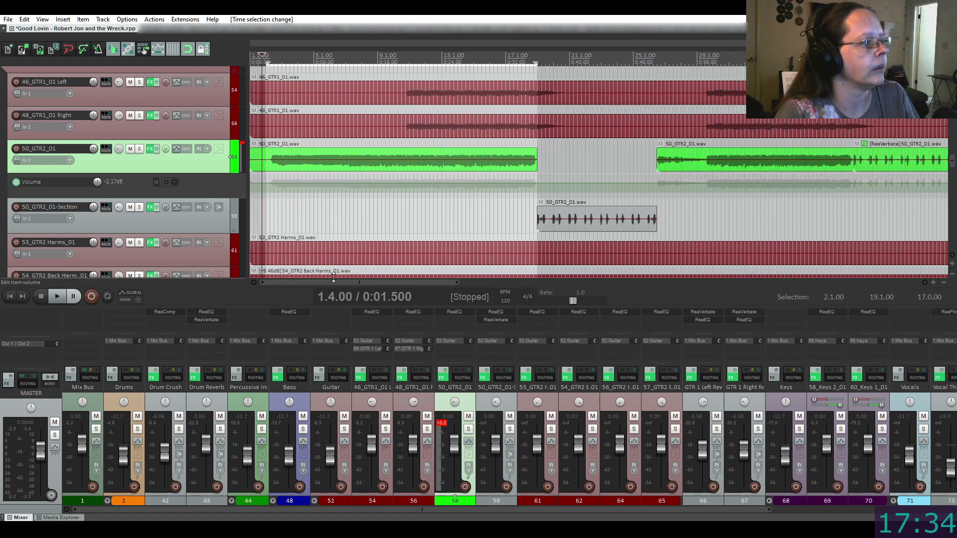
pyautogui.click(314, 182)
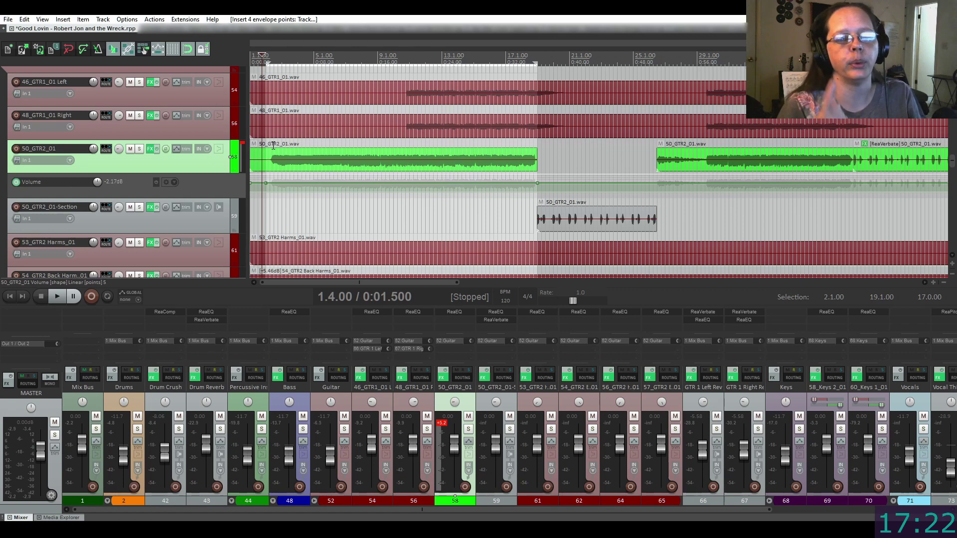
pyautogui.press('space')
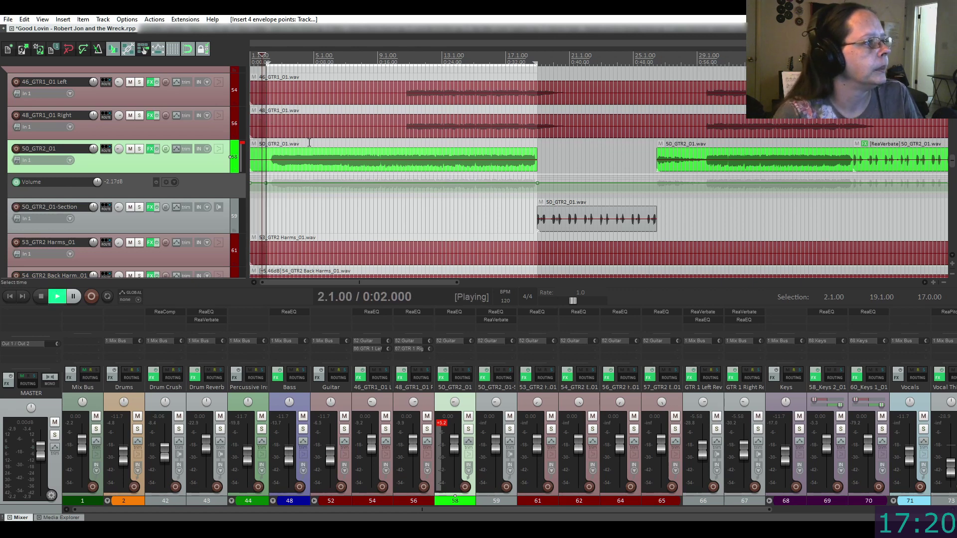
pyautogui.moveTo(341, 191); pyautogui.dragTo(341, 167)
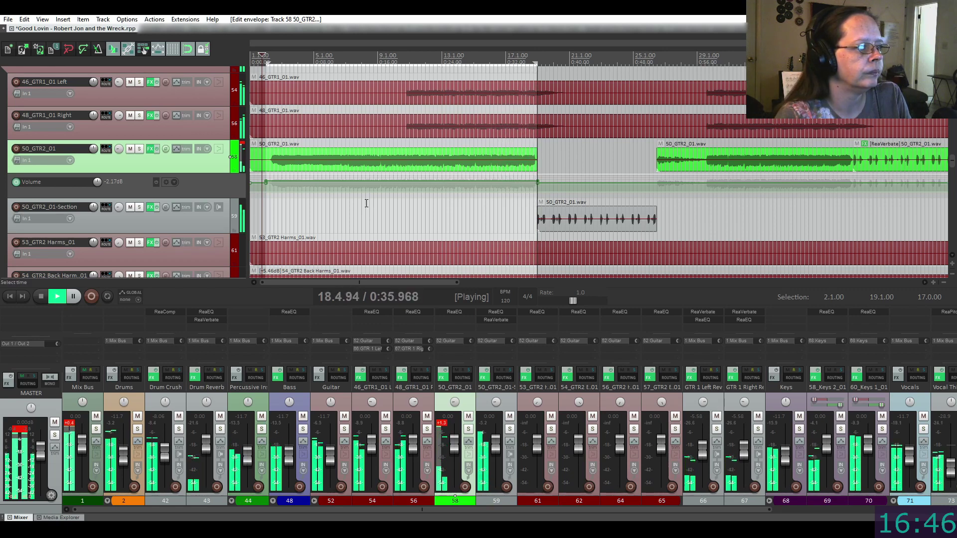
pyautogui.press('space')
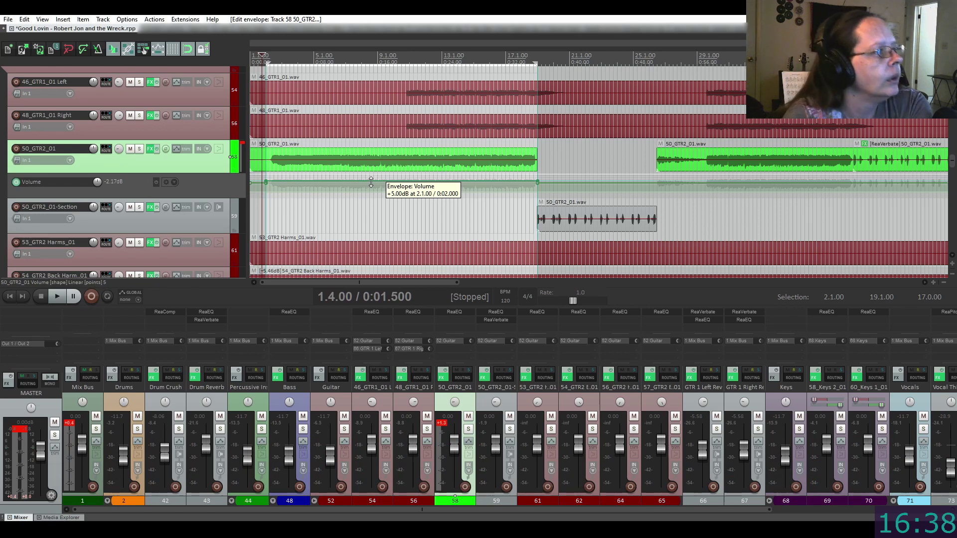
# Set the selected section of the 50_GTR2_01 volume envelope to +4 dB and audition the mix from 10.1.00
pyautogui.moveTo(371, 184); pyautogui.dragTo(371, 184)
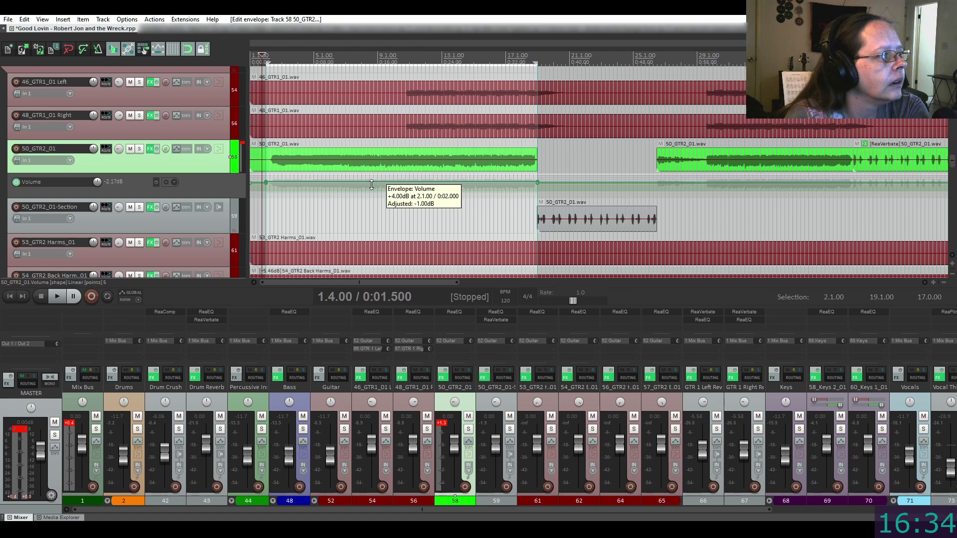
pyautogui.click(395, 149)
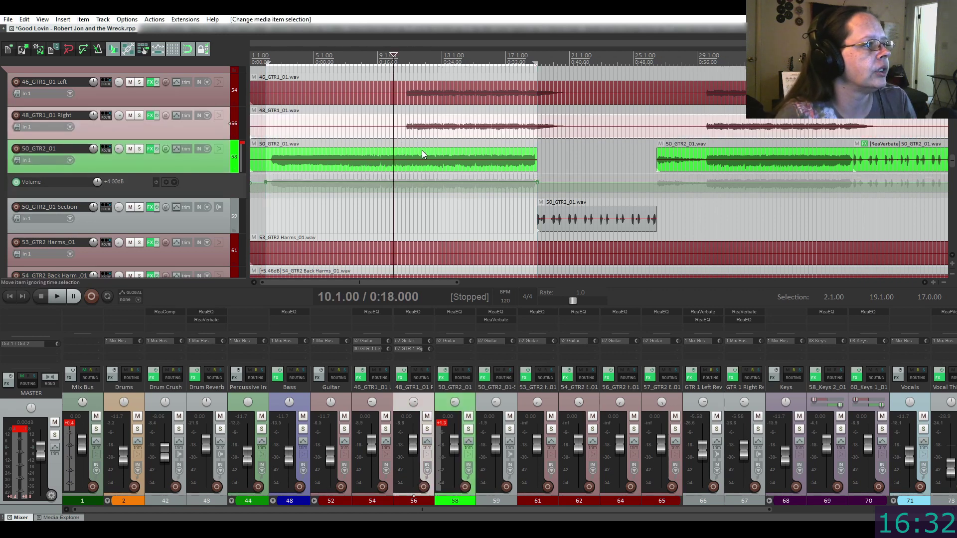
pyautogui.press('space')
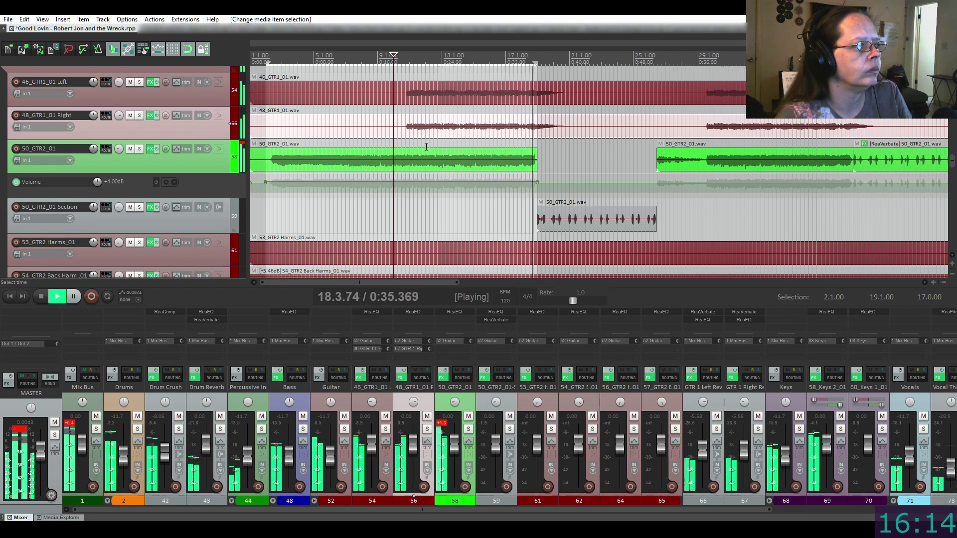
pyautogui.press('space')
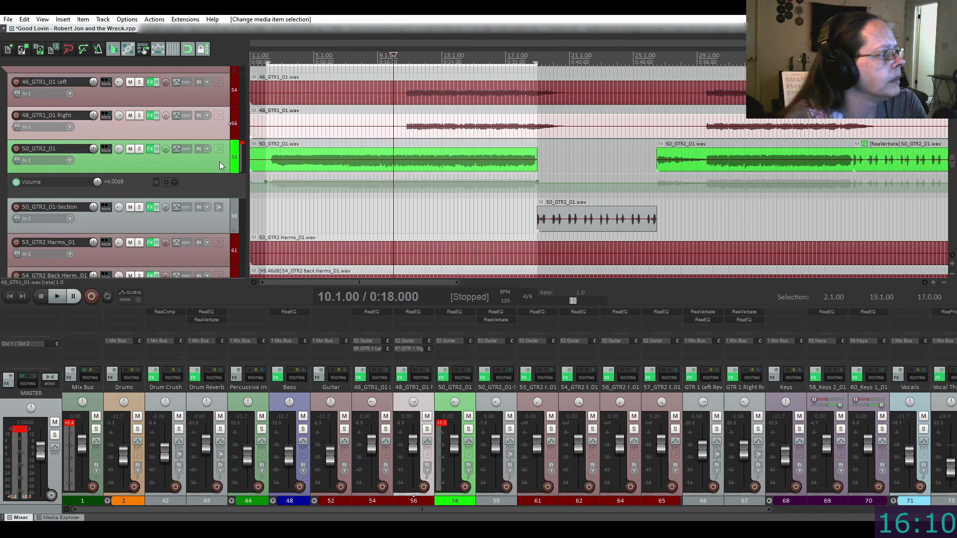
# Solo the 46_GTR1_01 Left and 48_GTR1_01 Right tracks
pyautogui.scroll(-8, 219, 162)
pyautogui.scroll(5, 193, 166)
pyautogui.scroll(-5, 193, 167)
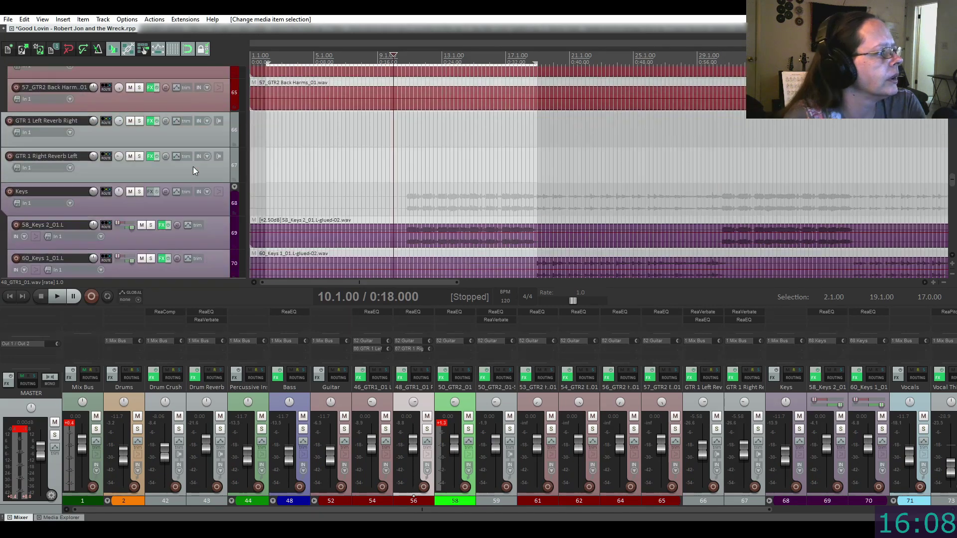
pyautogui.scroll(10, 193, 167)
pyautogui.scroll(5, 193, 167)
pyautogui.scroll(-6, 193, 167)
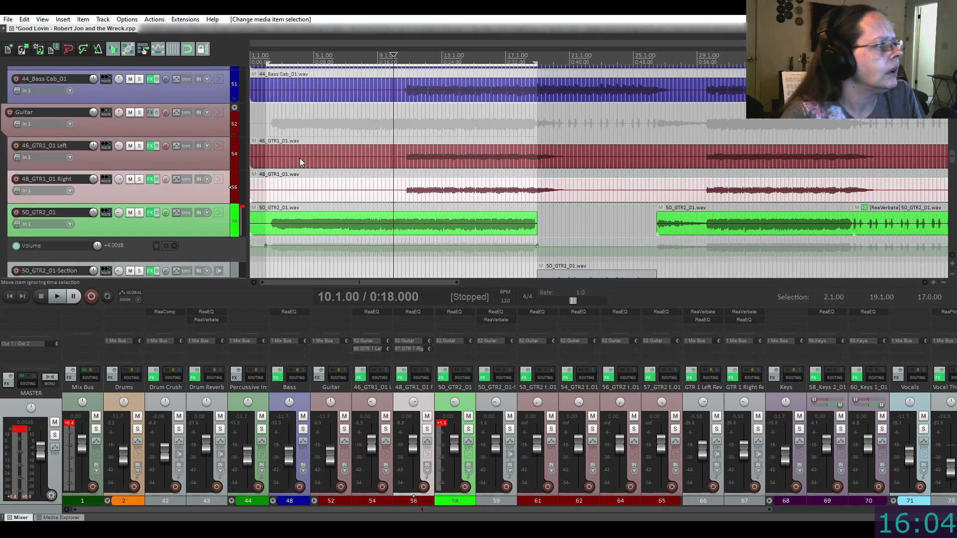
pyautogui.click(139, 146)
pyautogui.click(139, 179)
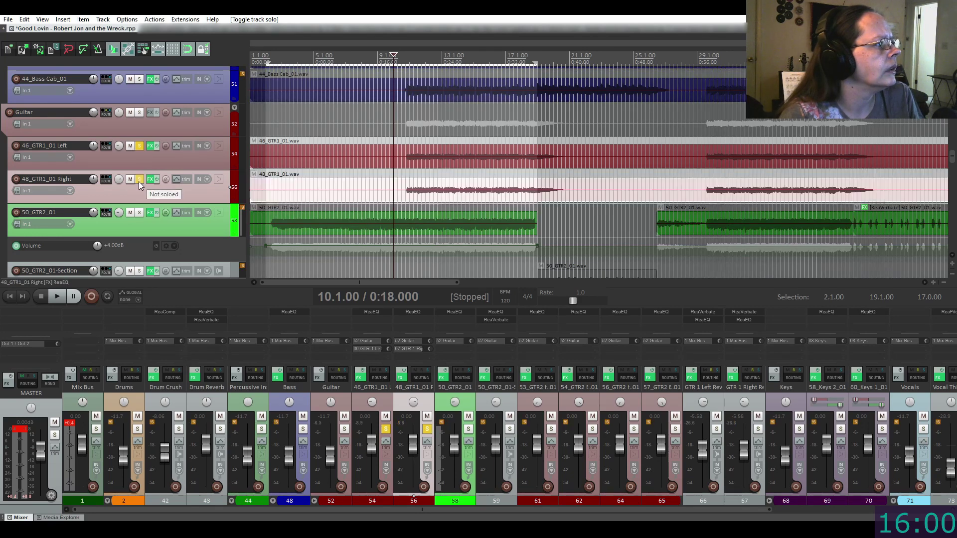
# Listen to the two soloed GTR1 tracks from 10.3.00 through the end of the time selection
pyautogui.click(409, 142)
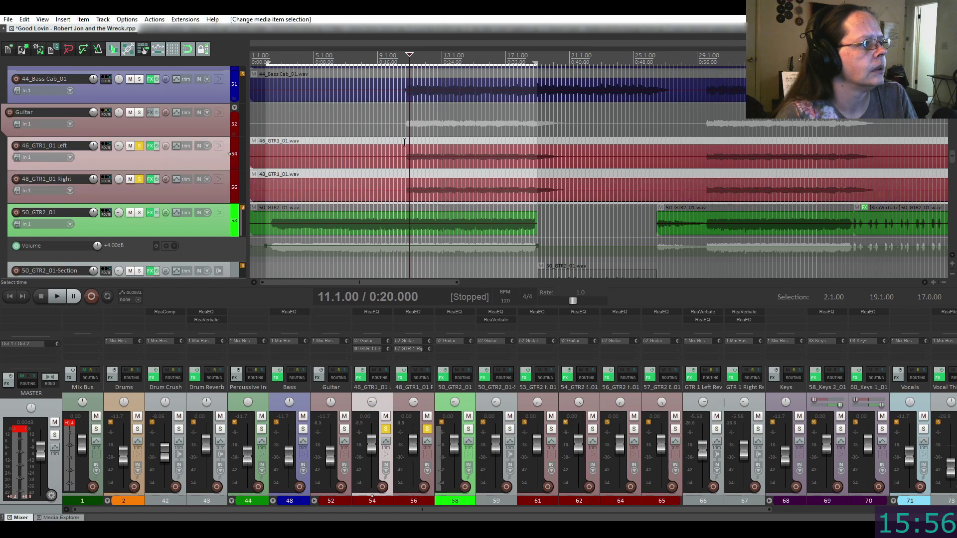
pyautogui.click(405, 142)
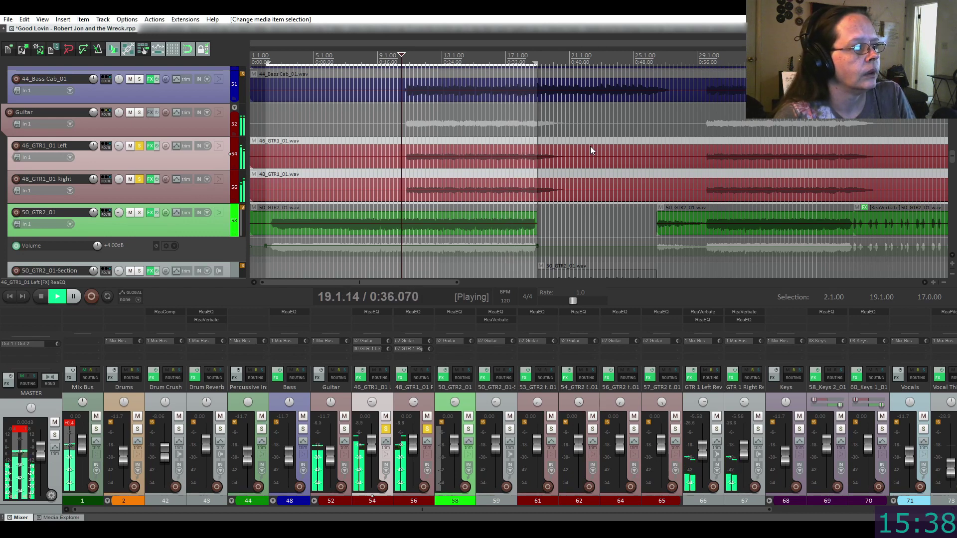
pyautogui.press('space')
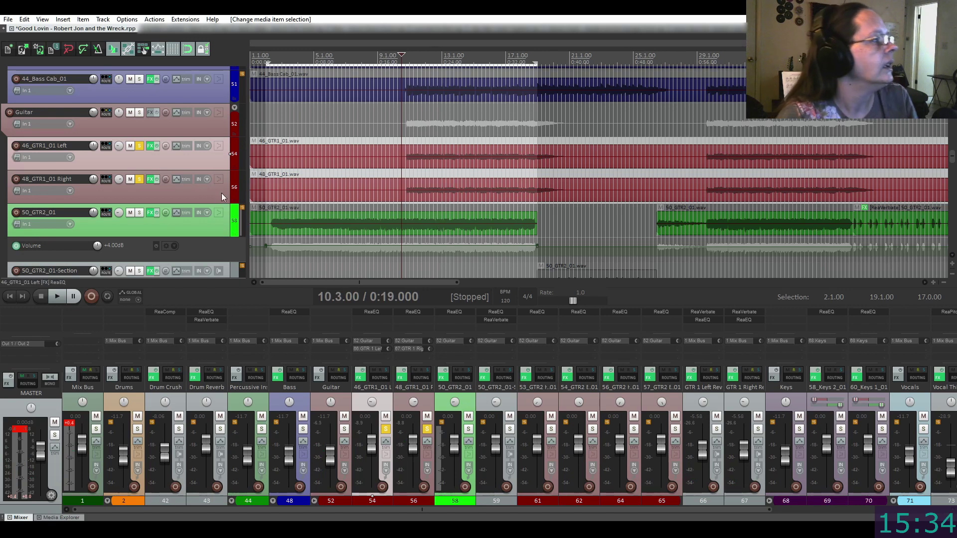
# Unsolo 46_GTR1_01 Left and 48_GTR1_01 Right, then solo 50_GTR2_01 and listen to it from 10.3.00
pyautogui.click(139, 179)
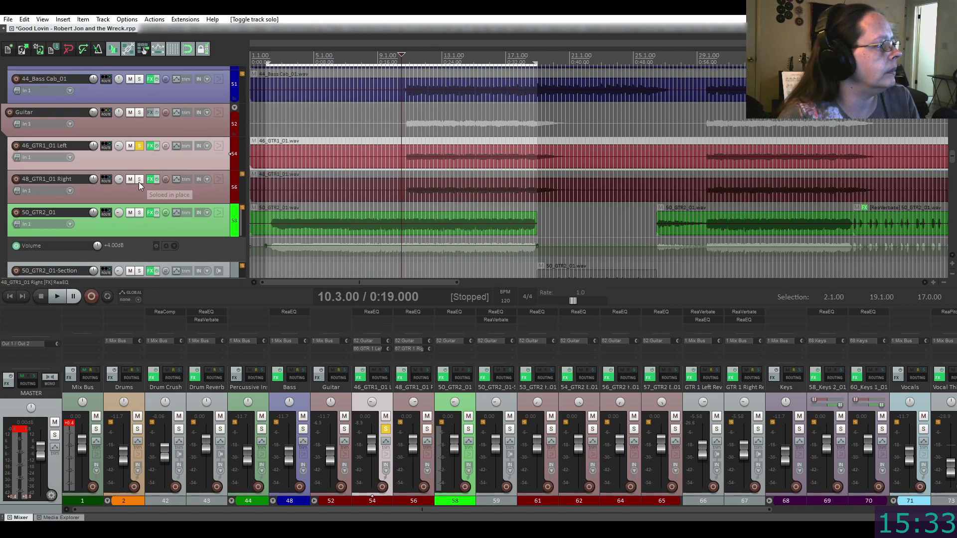
pyautogui.click(140, 145)
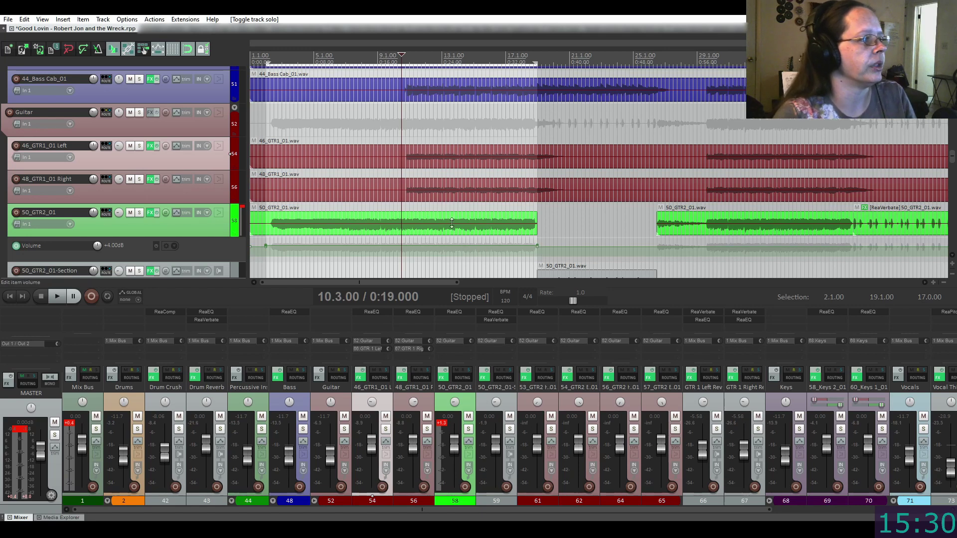
pyautogui.click(140, 213)
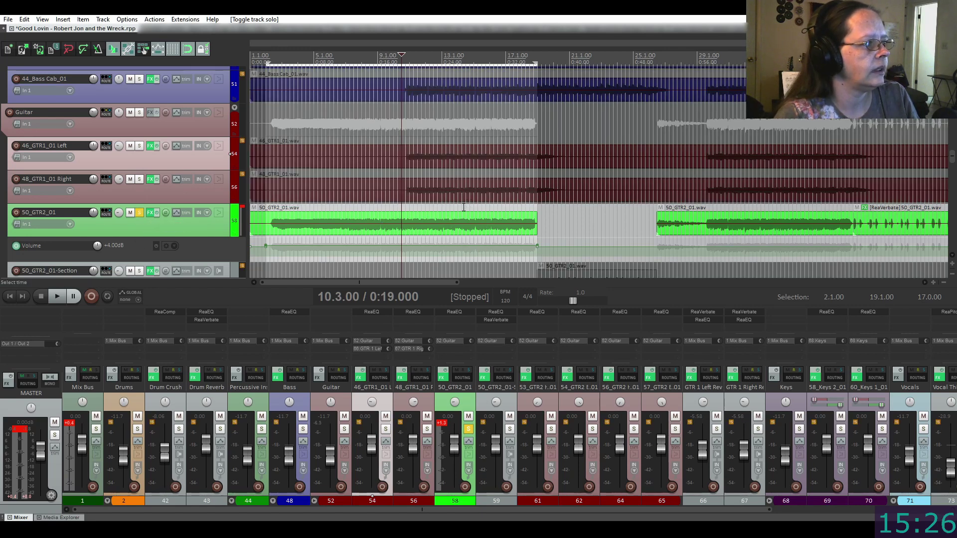
pyautogui.press('space')
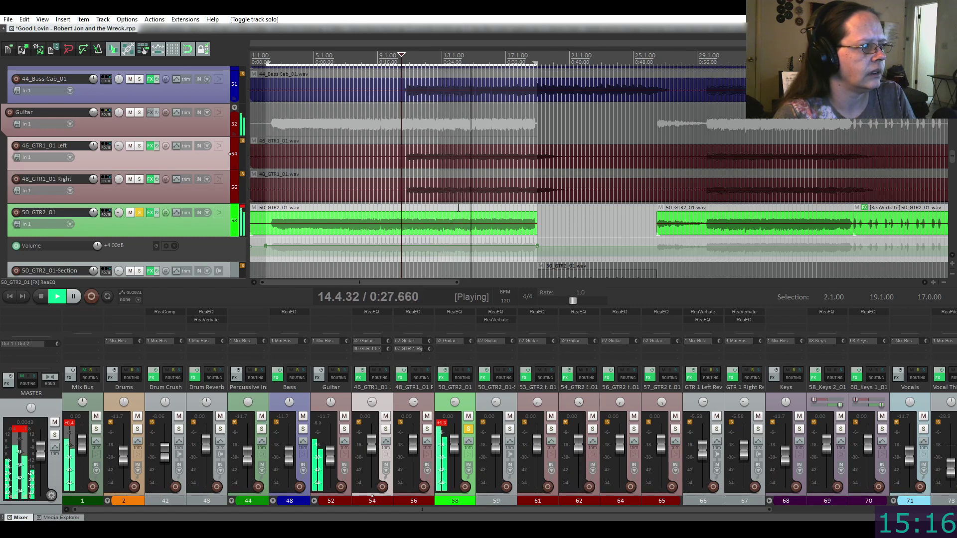
pyautogui.press('space')
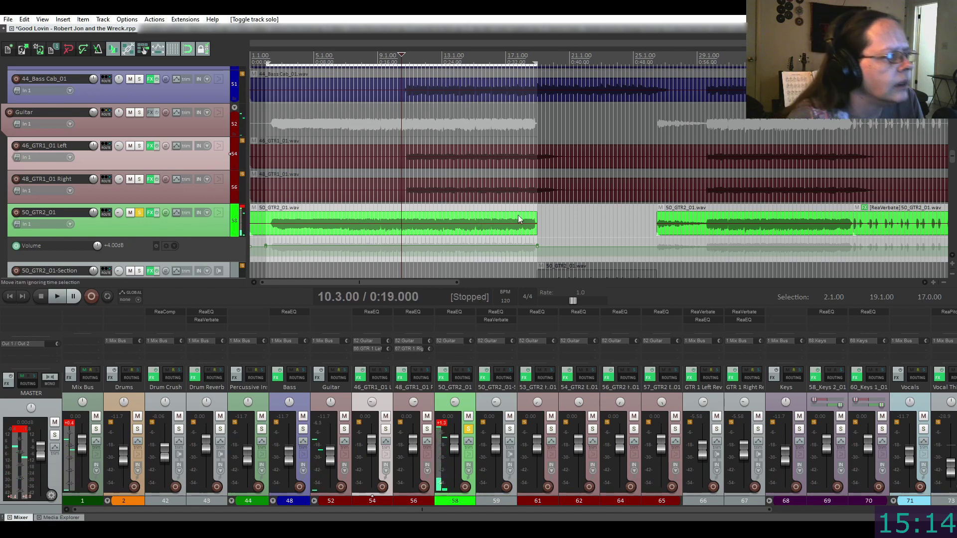
# Insert volume envelope points on 50_GTR2_01 at about 14.4.00 and lower the envelope from there to the end of the clip
pyautogui.click(470, 209)
pyautogui.press('space')
pyautogui.press('space')
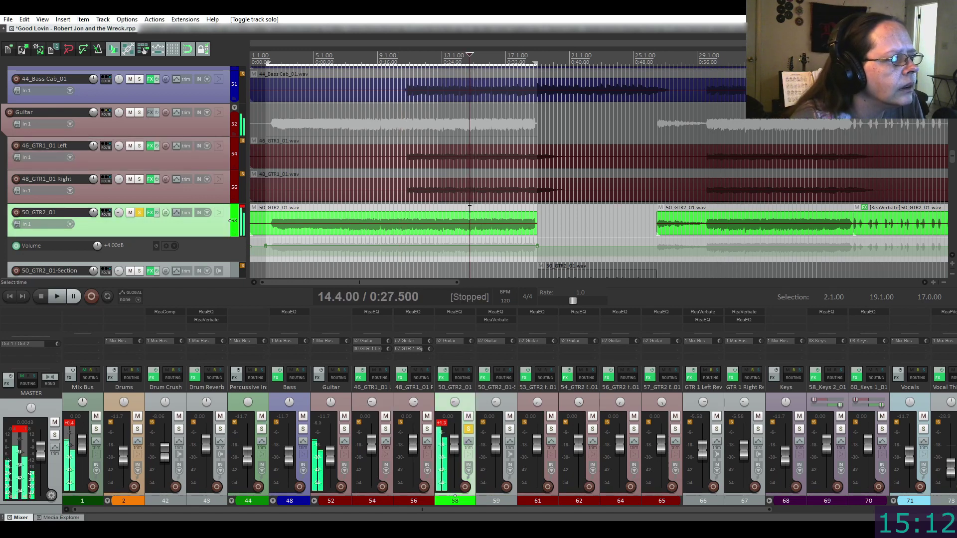
pyautogui.scroll(5, 476, 250)
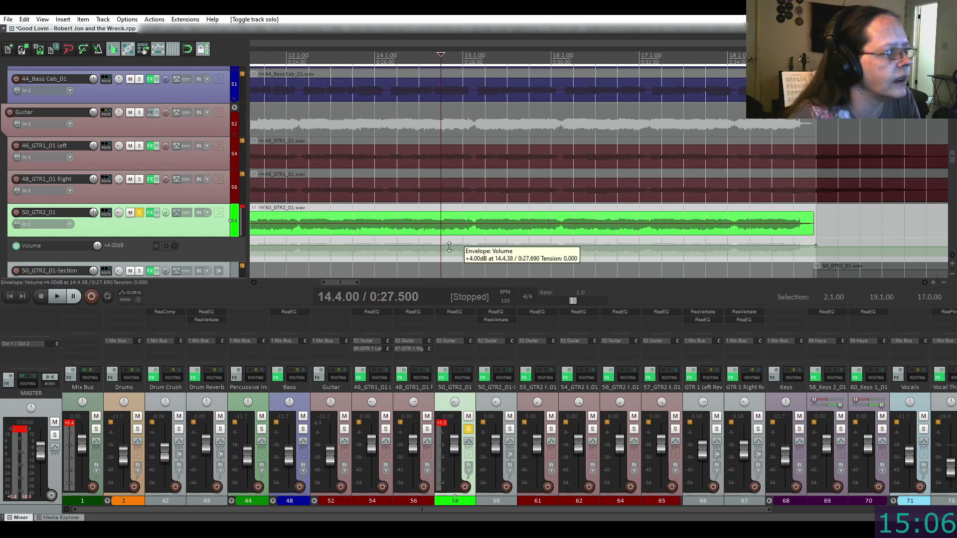
pyautogui.scroll(3, 433, 231)
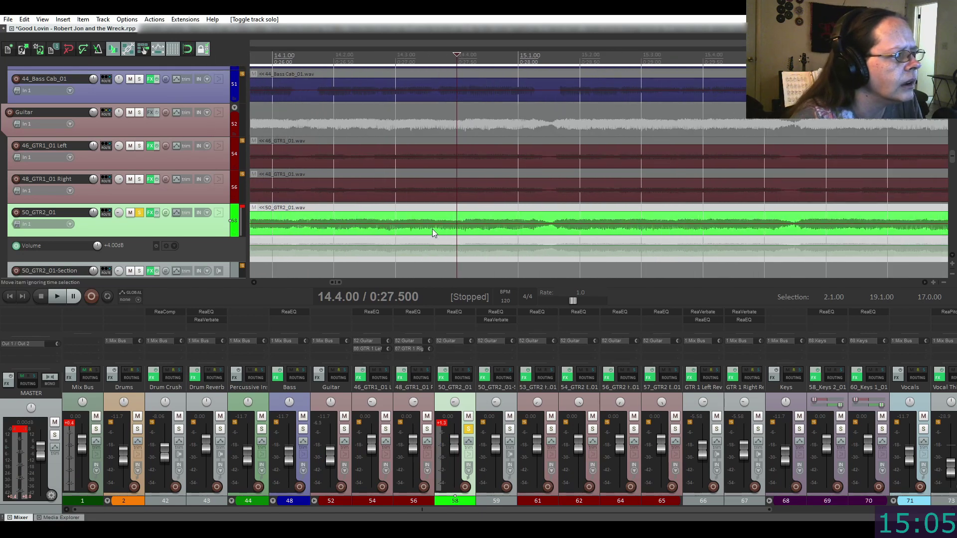
pyautogui.click(457, 249)
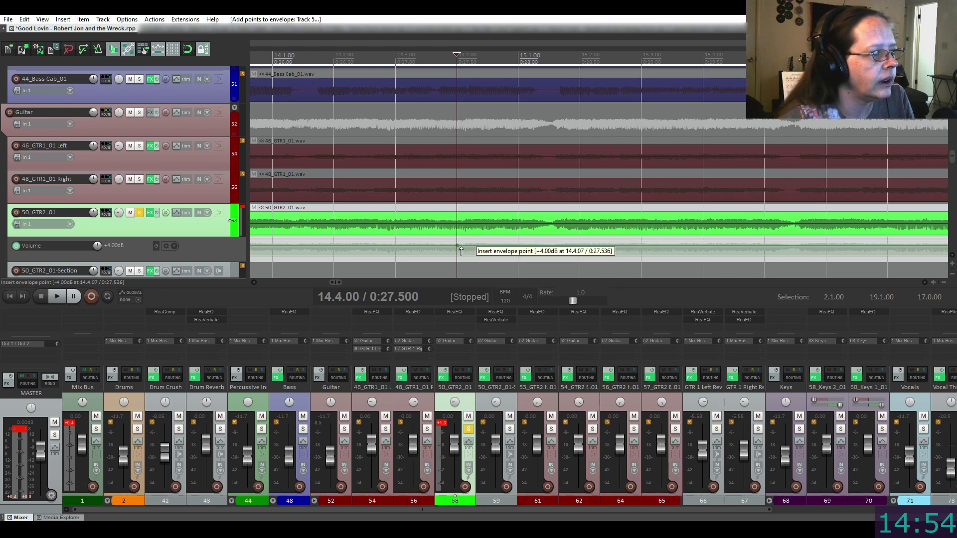
pyautogui.click(452, 257)
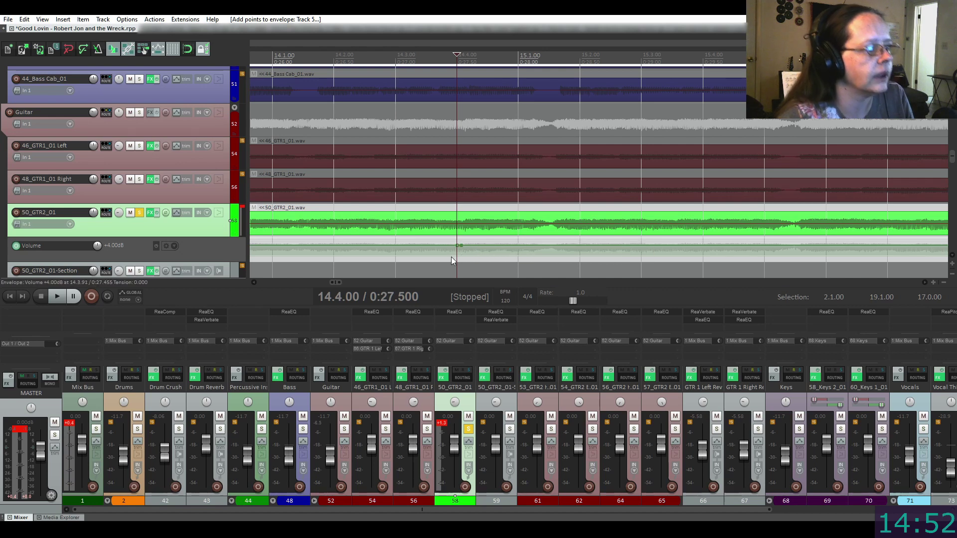
pyautogui.scroll(-4, 468, 256)
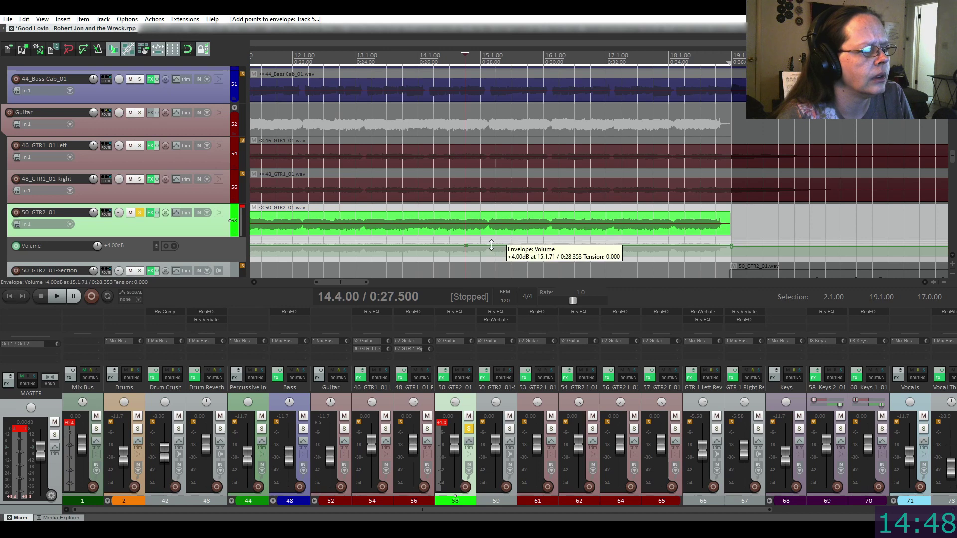
pyautogui.moveTo(491, 245); pyautogui.dragTo(492, 251)
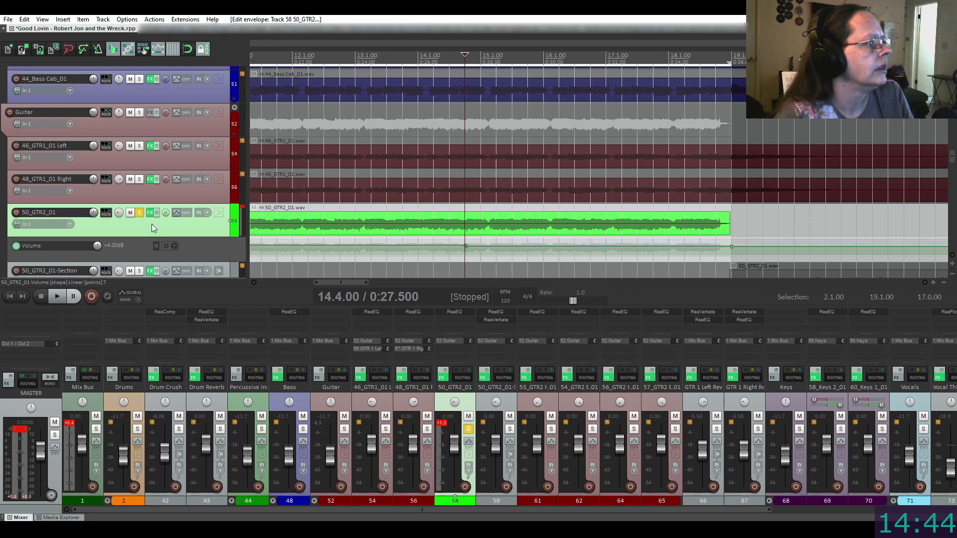
# Unsolo 50_GTR2_01 and audition the full mix from 12.3.78
pyautogui.click(140, 214)
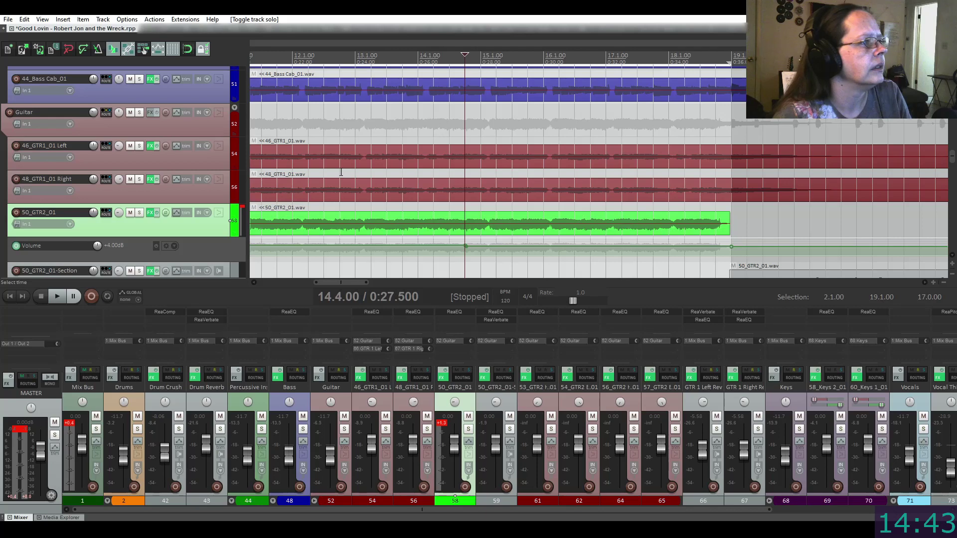
pyautogui.click(337, 123)
pyautogui.press('space')
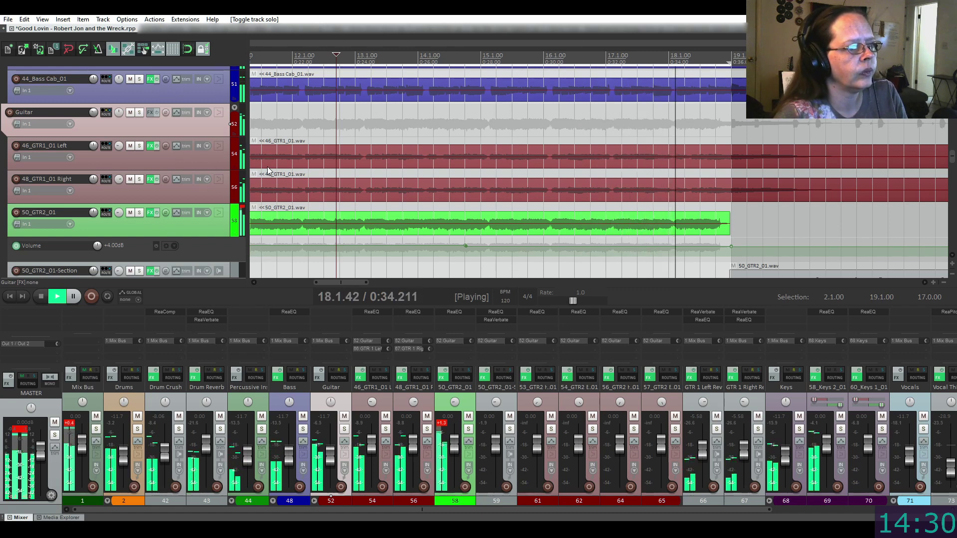
pyautogui.press('space')
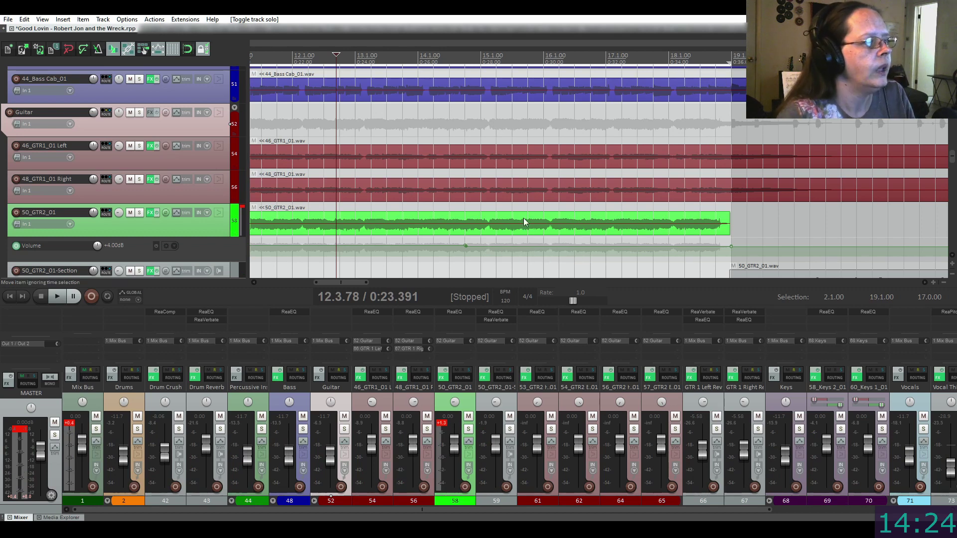
# Remove the time selection and split the 46_GTR1_01 Left and 48_GTR1_01 Right items at 10.2.00, just before their first notes
pyautogui.scroll(-2, 393, 185)
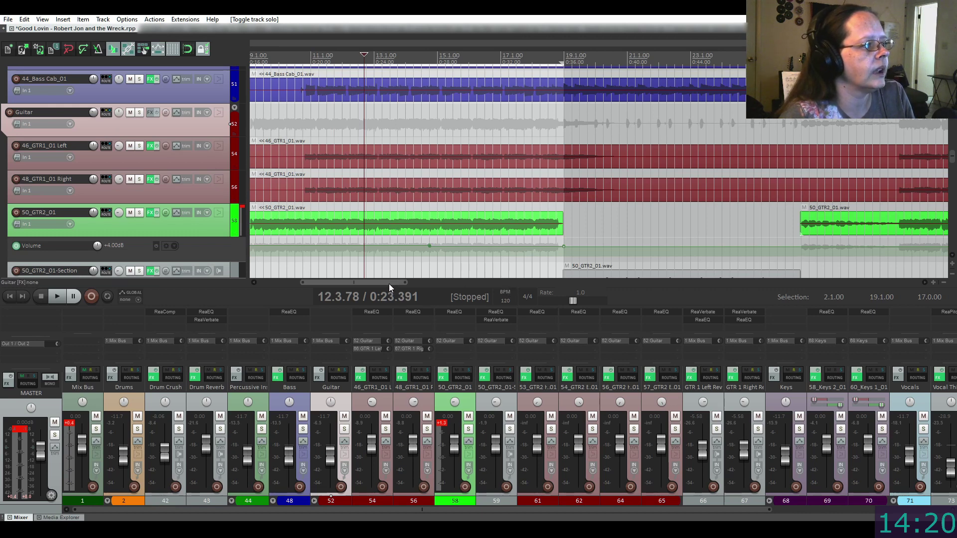
pyautogui.moveTo(389, 284)
pyautogui.mouseDown()
pyautogui.moveTo(340, 278)
pyautogui.moveTo(372, 278)
pyautogui.mouseUp()
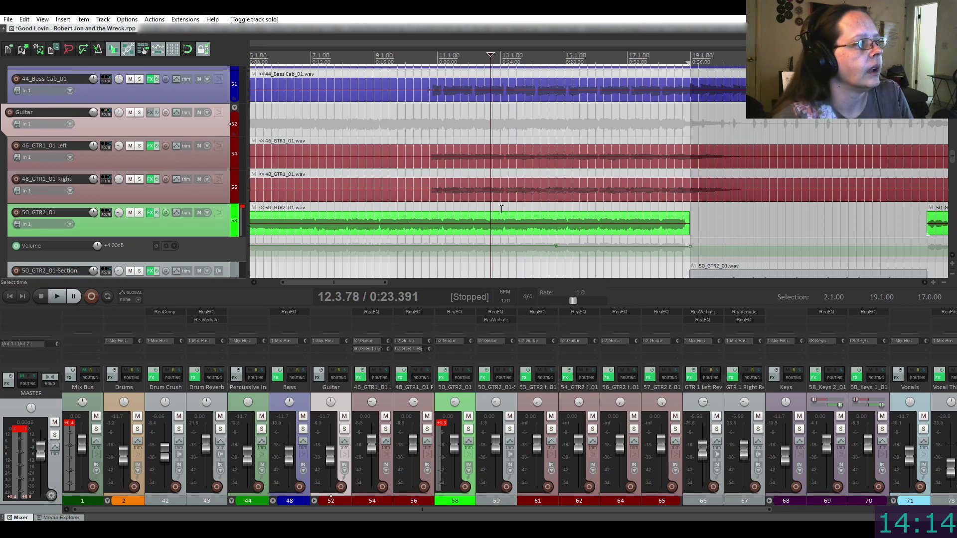
pyautogui.press('Escape')
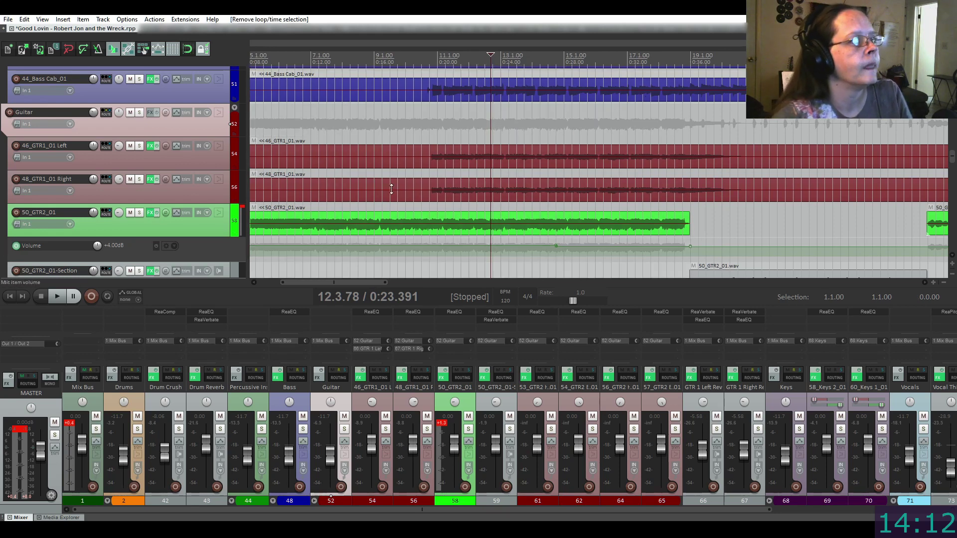
pyautogui.click(413, 141)
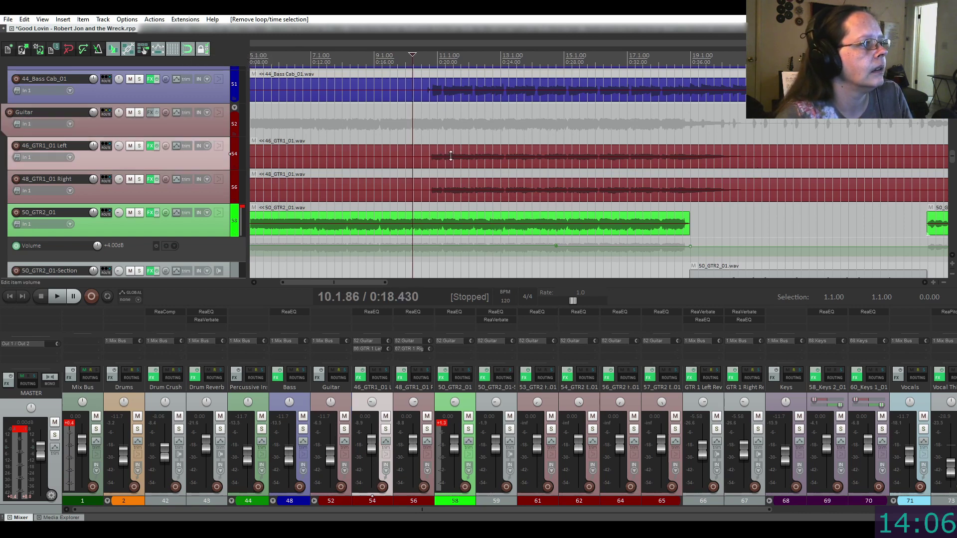
pyautogui.click(412, 163)
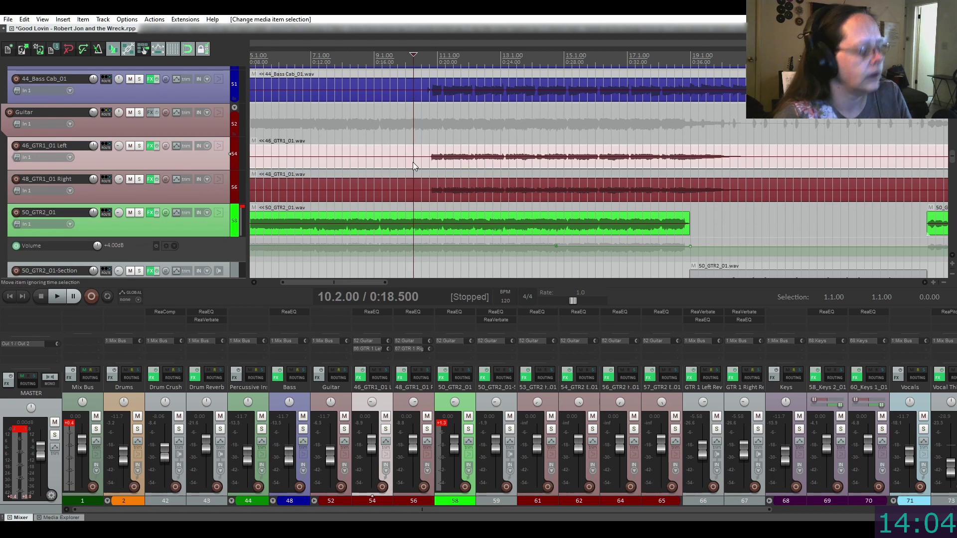
pyautogui.press('s')
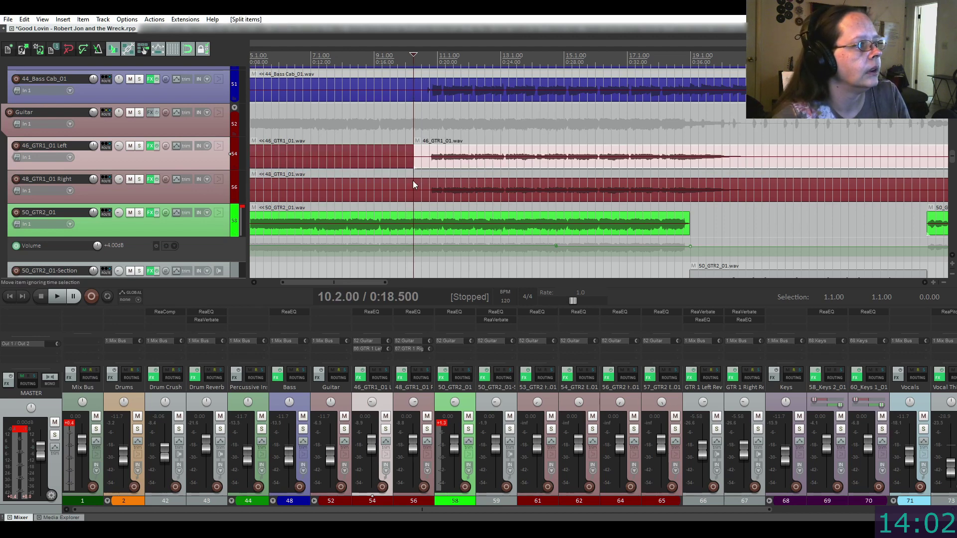
pyautogui.click(414, 185)
pyautogui.press('s')
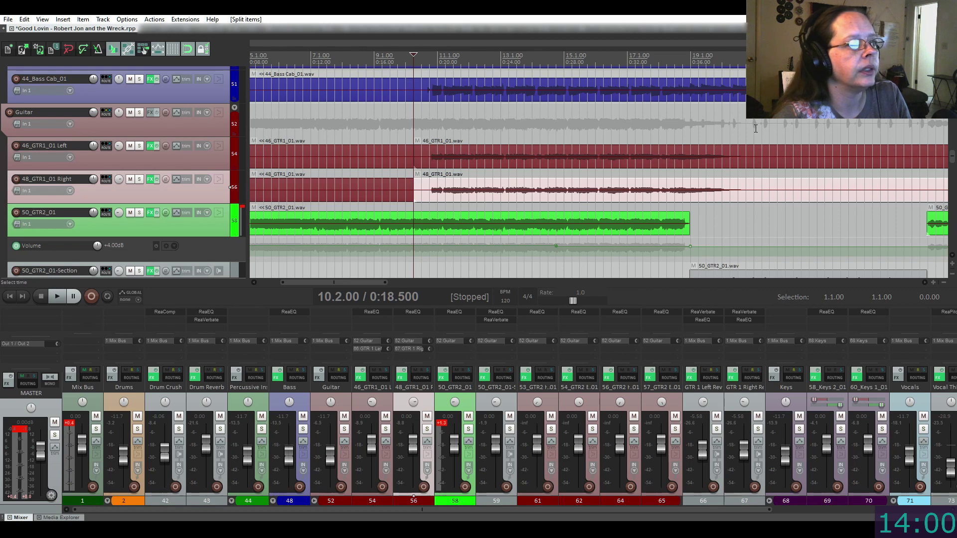
# Split the 46_GTR1_01 Left and 48_GTR1_01 Right items at 22.1.00, after the guitar part fades out
pyautogui.click(785, 150)
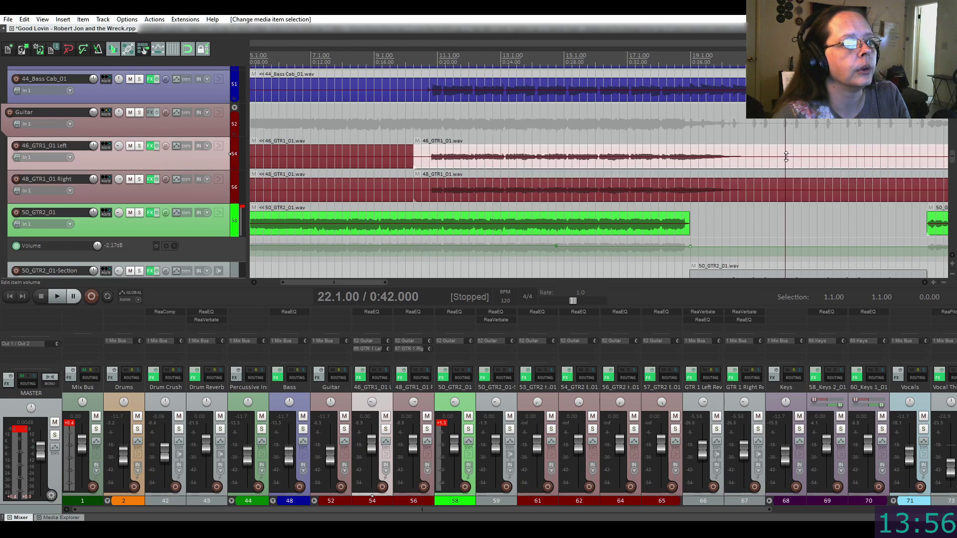
pyautogui.press('s')
pyautogui.click(786, 188)
pyautogui.press('s')
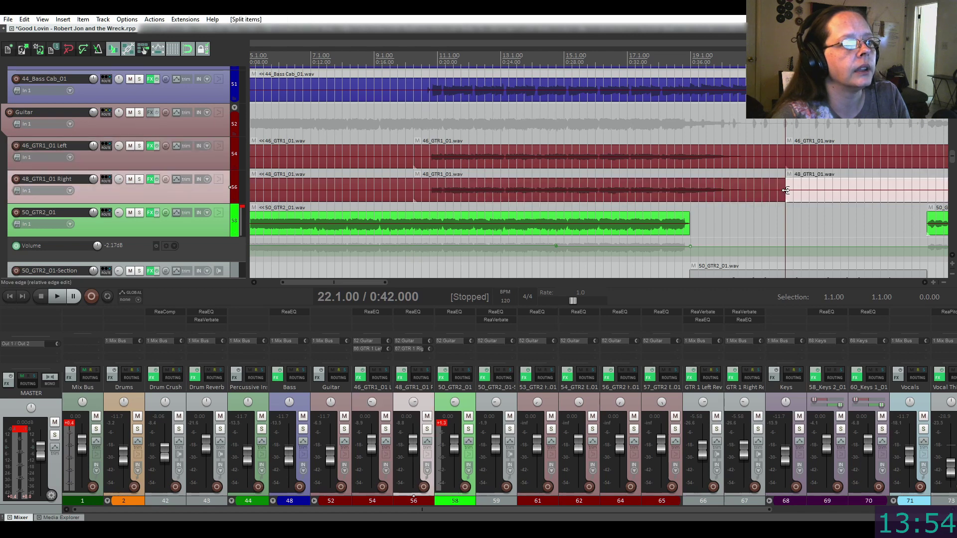
# Raise the item volume of the split middle sections on 46_GTR1_01 Left and 48_GTR1_01 Right to +1.34 dB
pyautogui.click(576, 157)
pyautogui.moveTo(576, 158); pyautogui.dragTo(576, 156)
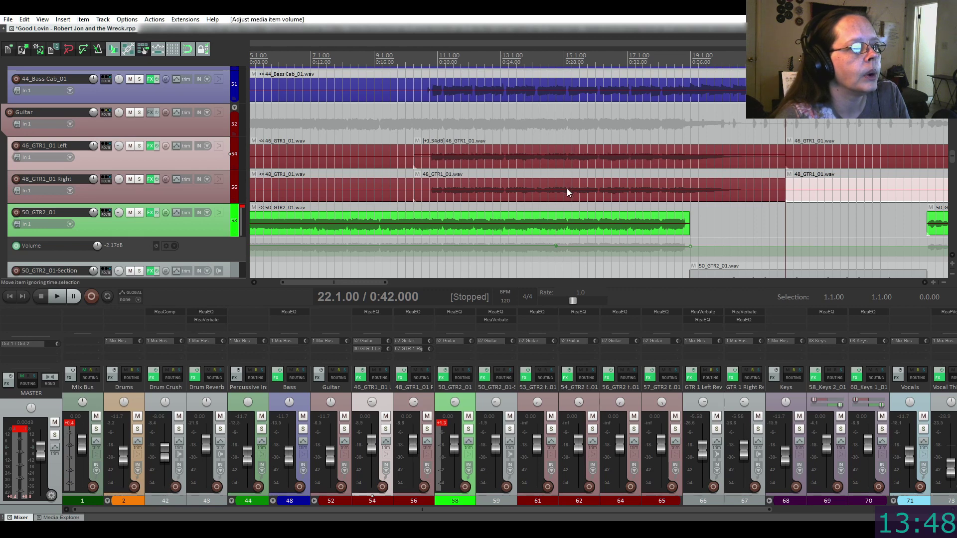
pyautogui.click(567, 189)
pyautogui.moveTo(567, 188); pyautogui.dragTo(568, 187)
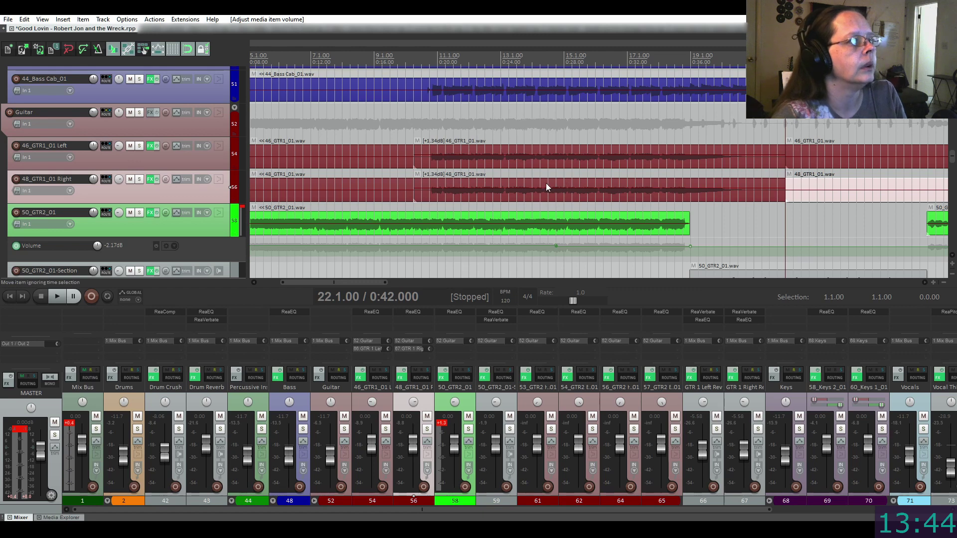
# Audition the full mix from 9.2.00 through the boosted GTR1 sections
pyautogui.click(386, 132)
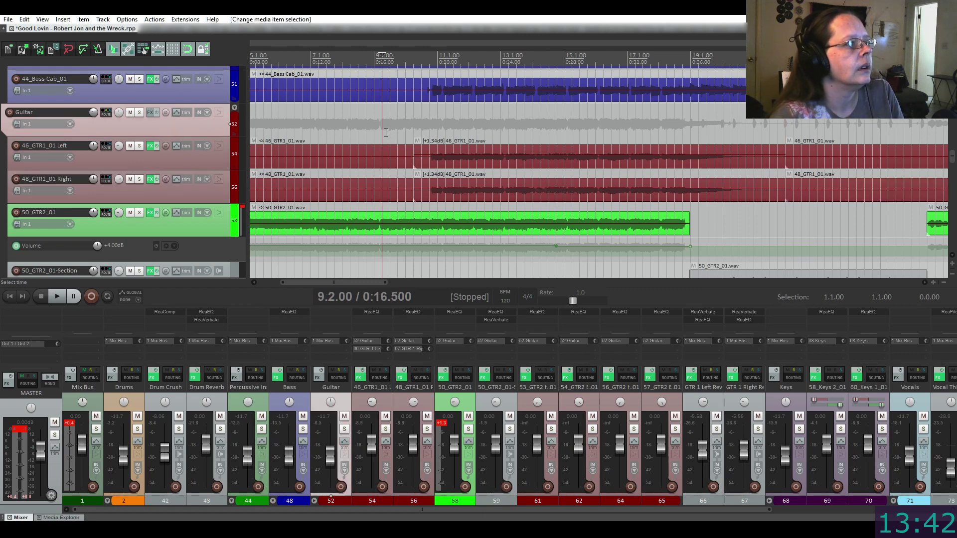
pyautogui.press('space')
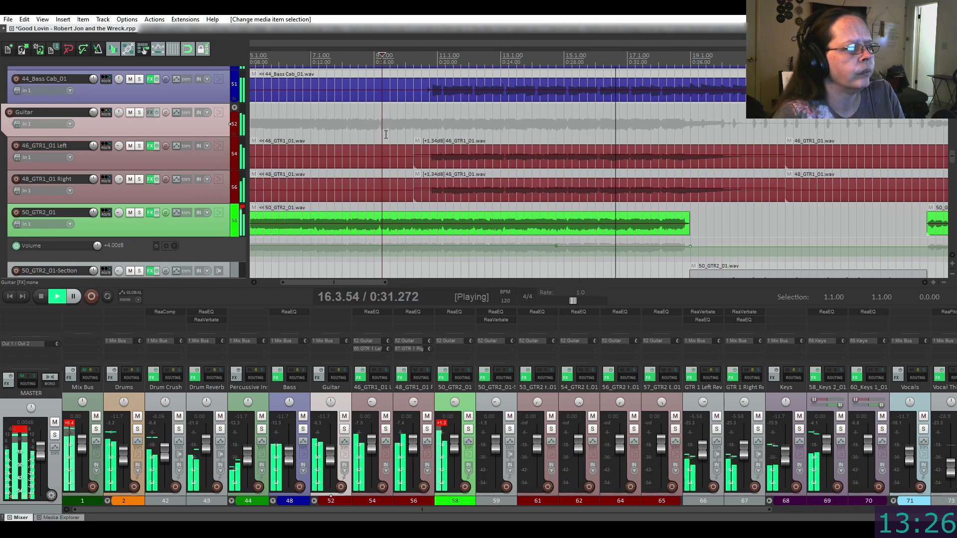
pyautogui.press('space')
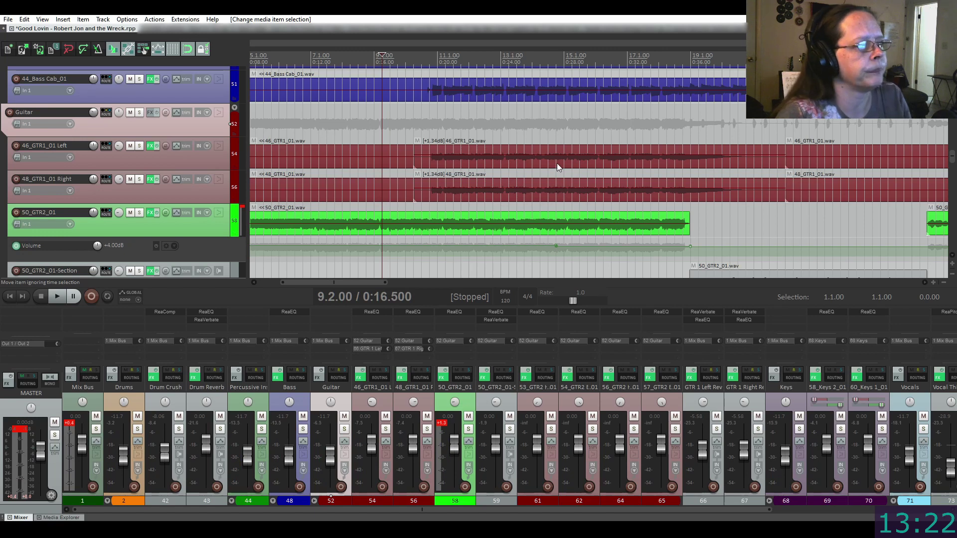
# Raise the 50_GTR2_01 volume envelope section after 14.4.00 to about +0.6 dB and audition the mix from 13.2.00
pyautogui.scroll(3, 557, 163)
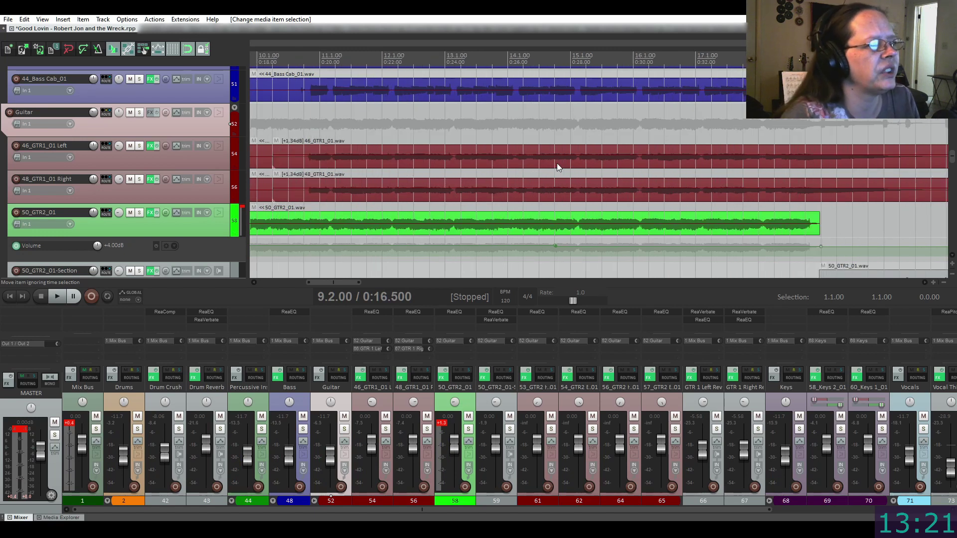
pyautogui.click(565, 248)
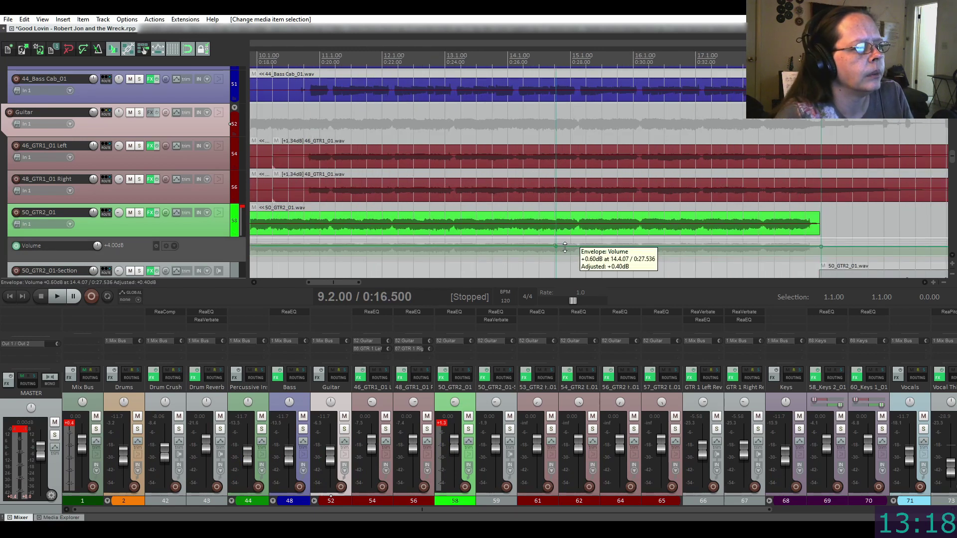
pyautogui.moveTo(565, 248); pyautogui.dragTo(528, 256)
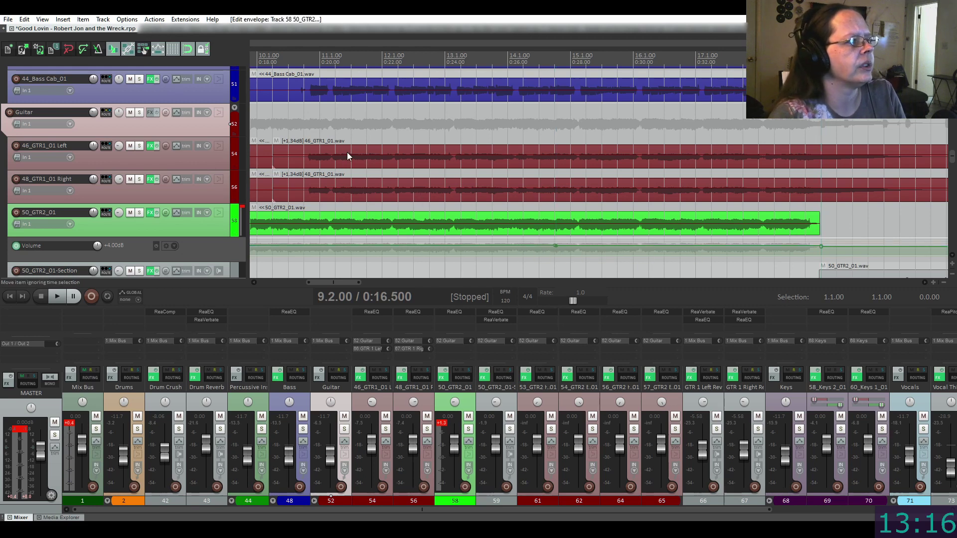
pyautogui.click(461, 127)
pyautogui.press('space')
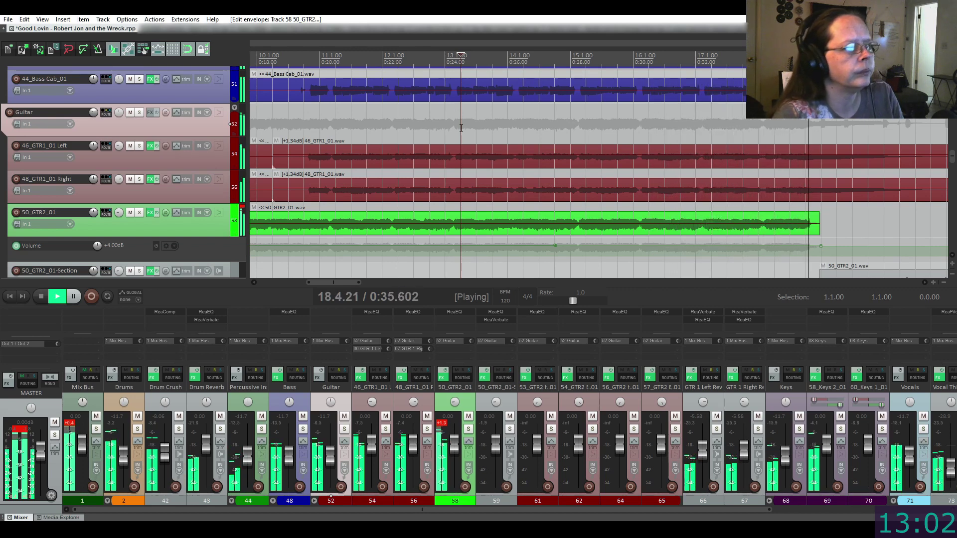
pyautogui.press('space')
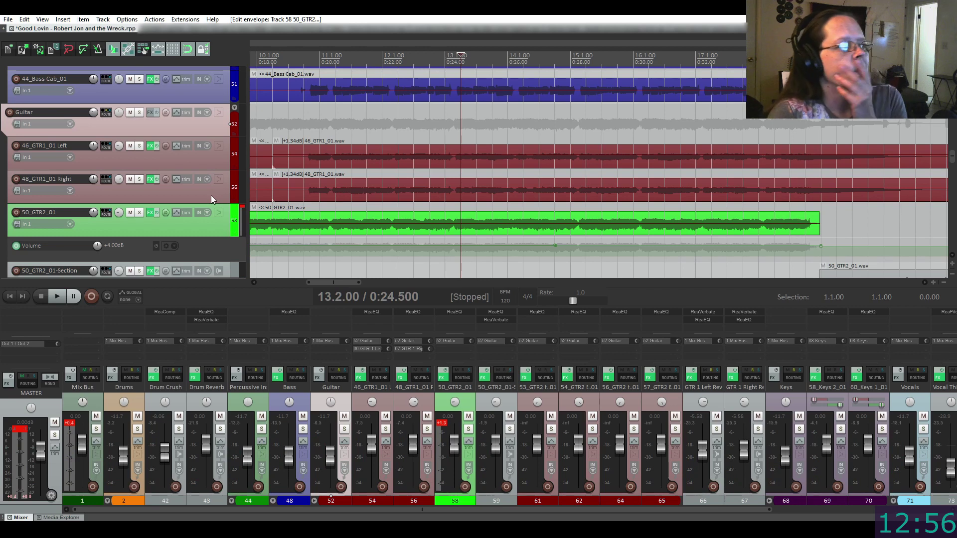
# Show the track volume envelopes for 46_GTR1_01 Left and 48_GTR1_01 Right
pyautogui.click(181, 145)
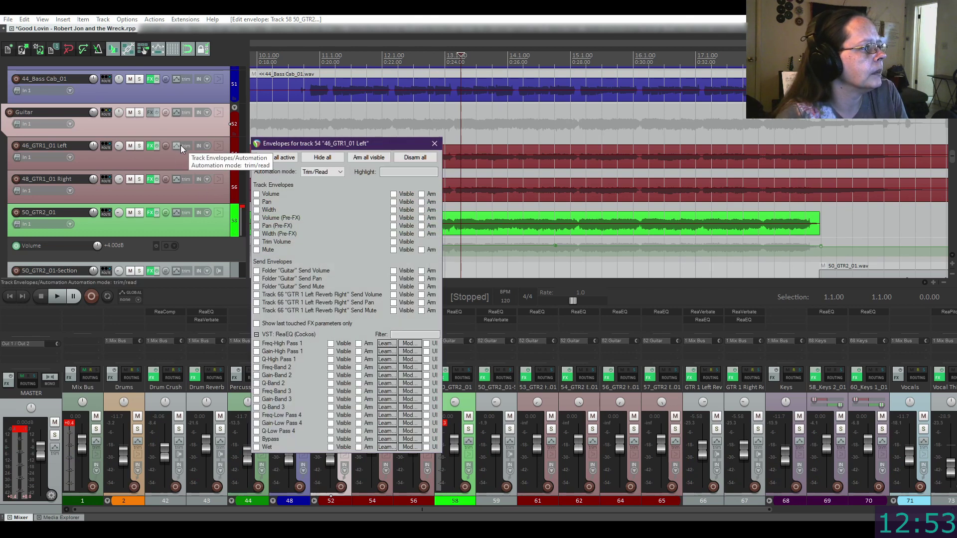
pyautogui.click(256, 193)
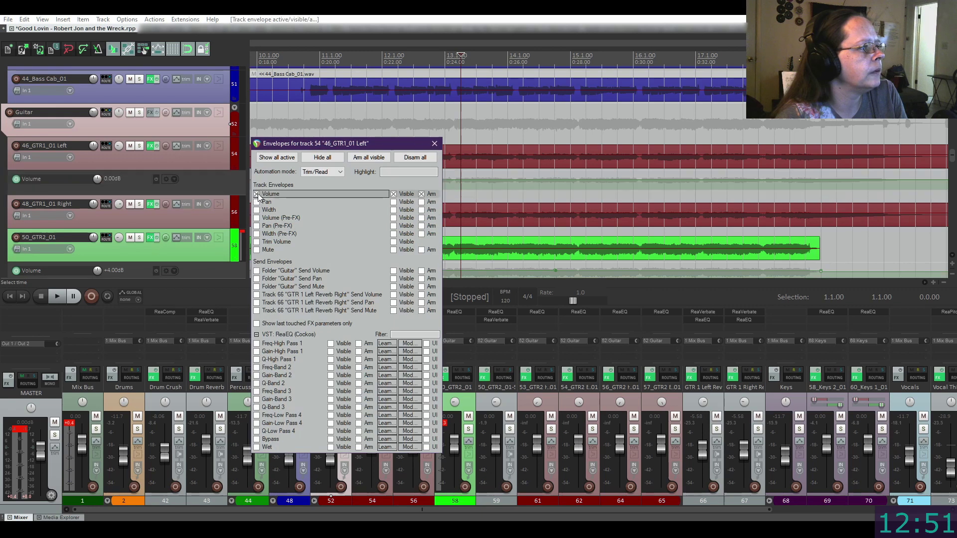
pyautogui.click(434, 144)
pyautogui.click(178, 208)
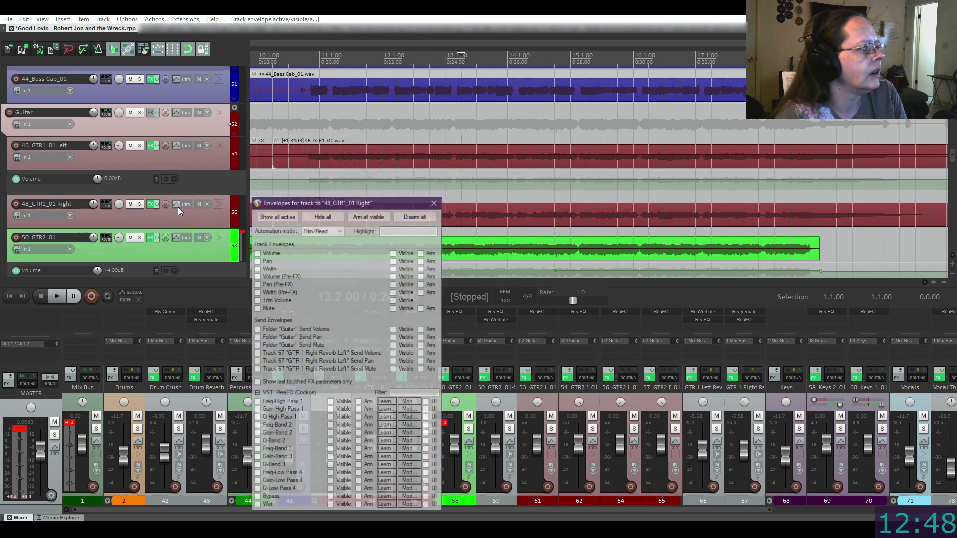
pyautogui.click(256, 252)
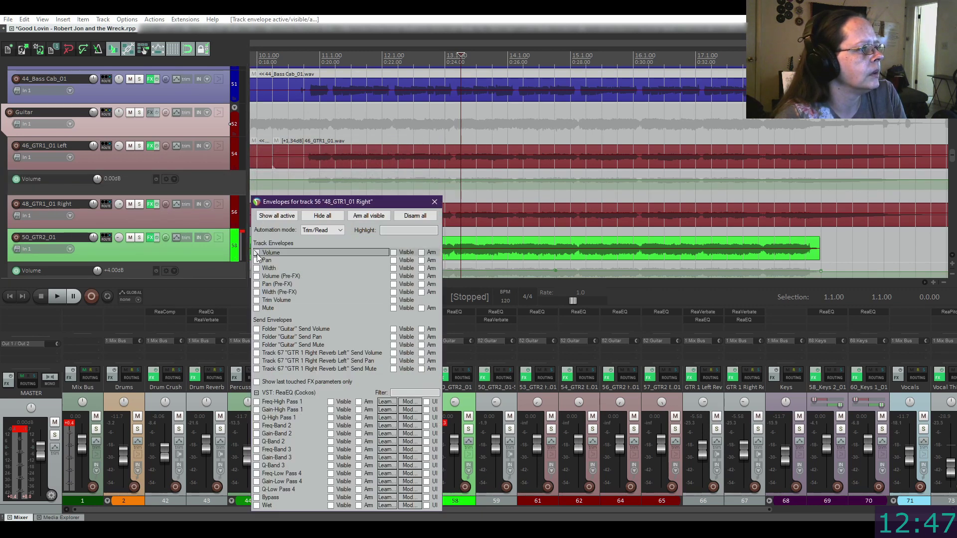
pyautogui.click(435, 202)
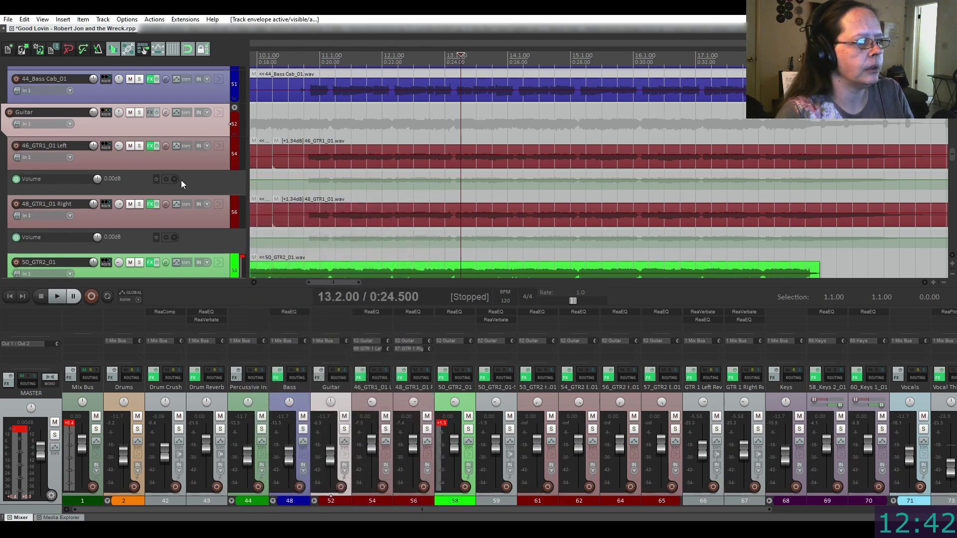
# Make a time selection from 14.4.00 to 21.4.00, covering the rest of the GTR1 part
pyautogui.scroll(-1, 189, 175)
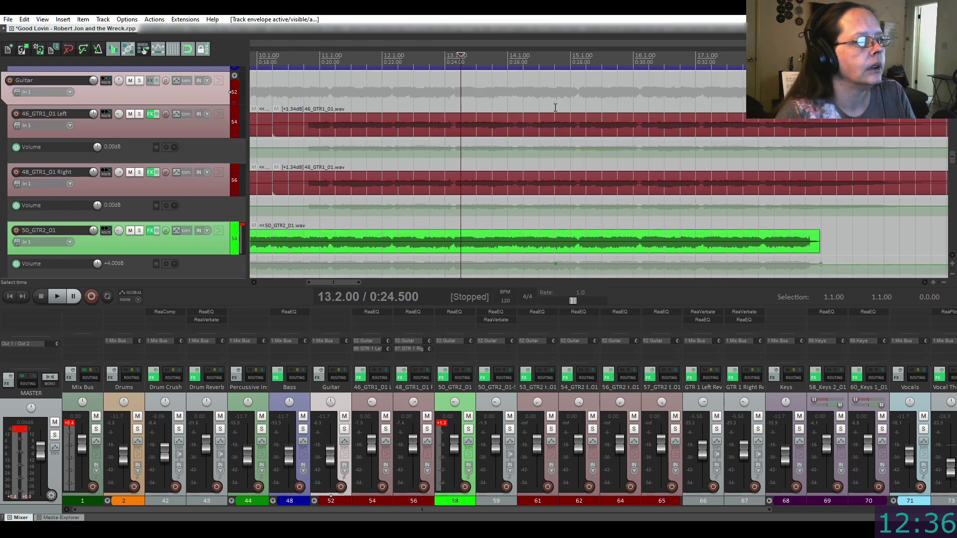
pyautogui.moveTo(555, 108); pyautogui.dragTo(943, 128)
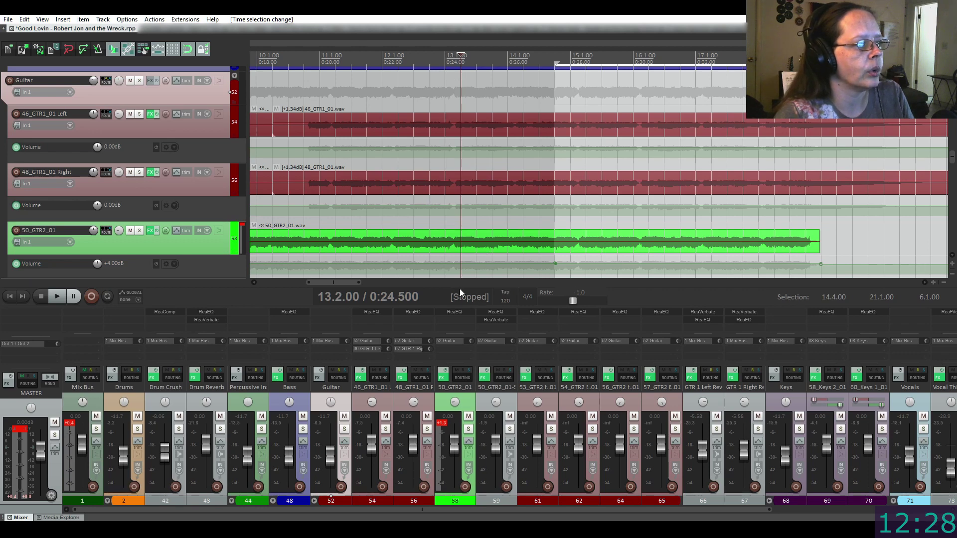
pyautogui.moveTo(343, 283); pyautogui.dragTo(352, 284)
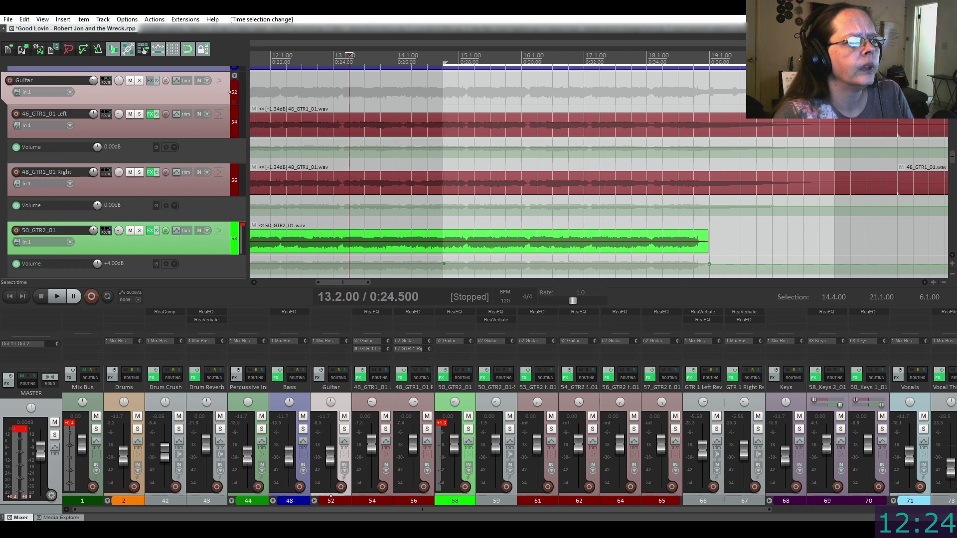
pyautogui.moveTo(835, 122); pyautogui.dragTo(882, 123)
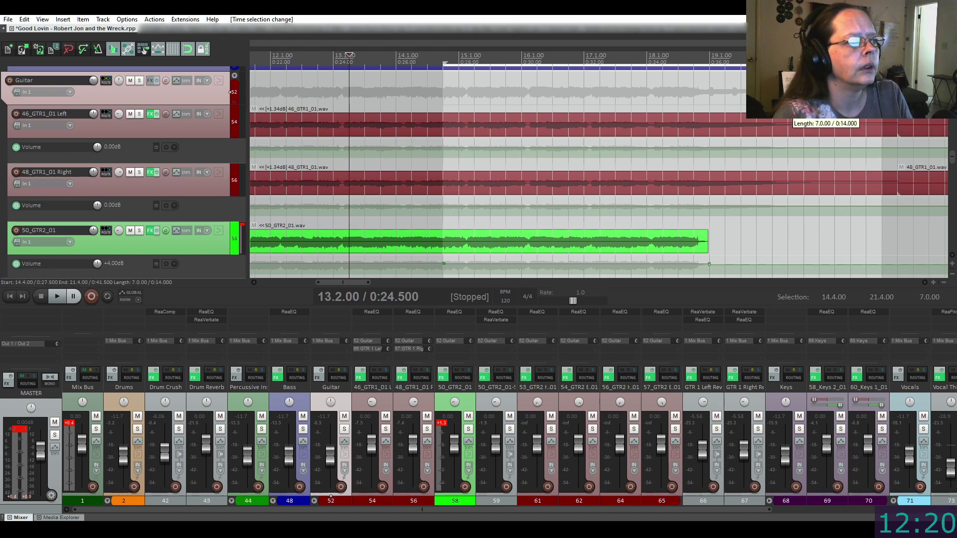
# Add volume envelope points at the selection edges on both GTR1 tracks and raise the sections between them, 46_GTR1_01 Left to about +1.2 dB
pyautogui.click(532, 147)
pyautogui.doubleClick(533, 147)
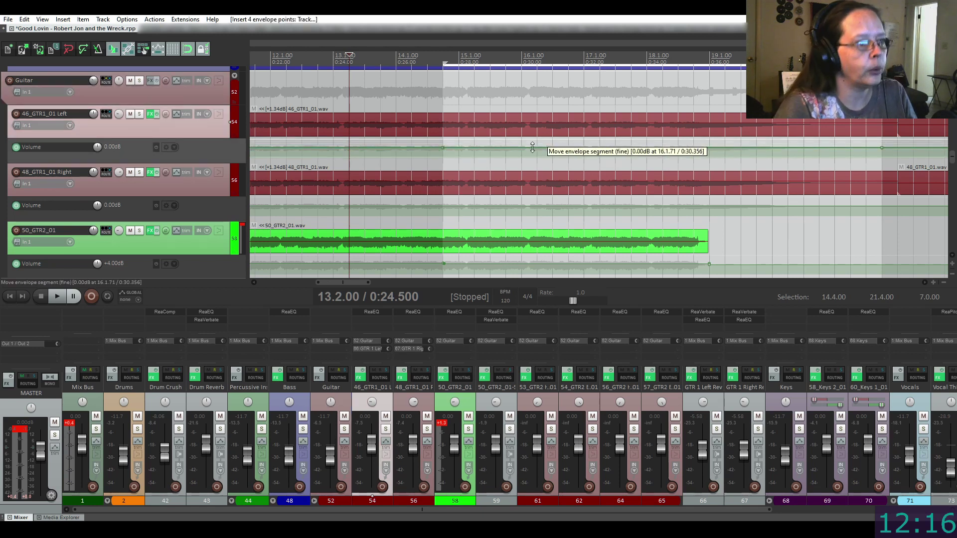
pyautogui.click(515, 209)
pyautogui.press('ctrl')
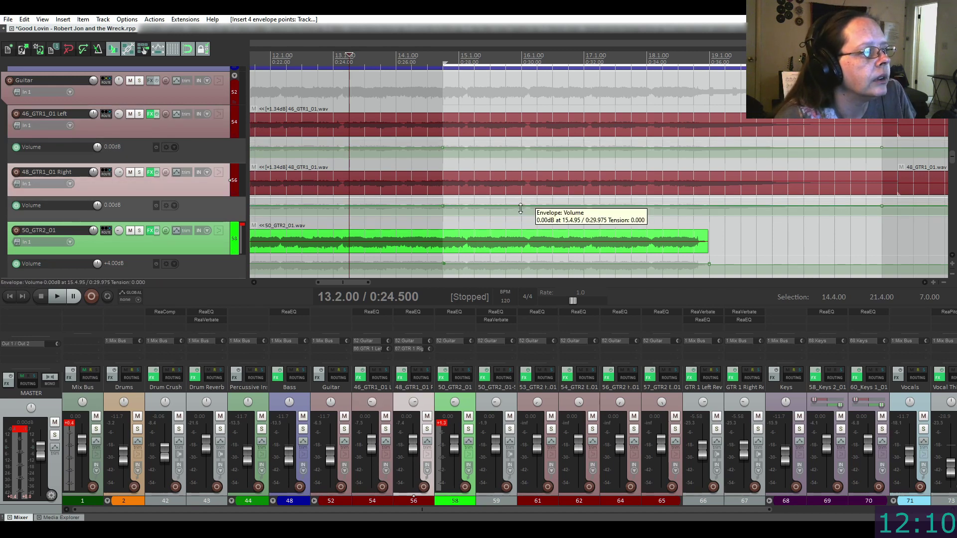
pyautogui.moveTo(521, 209); pyautogui.dragTo(524, 207)
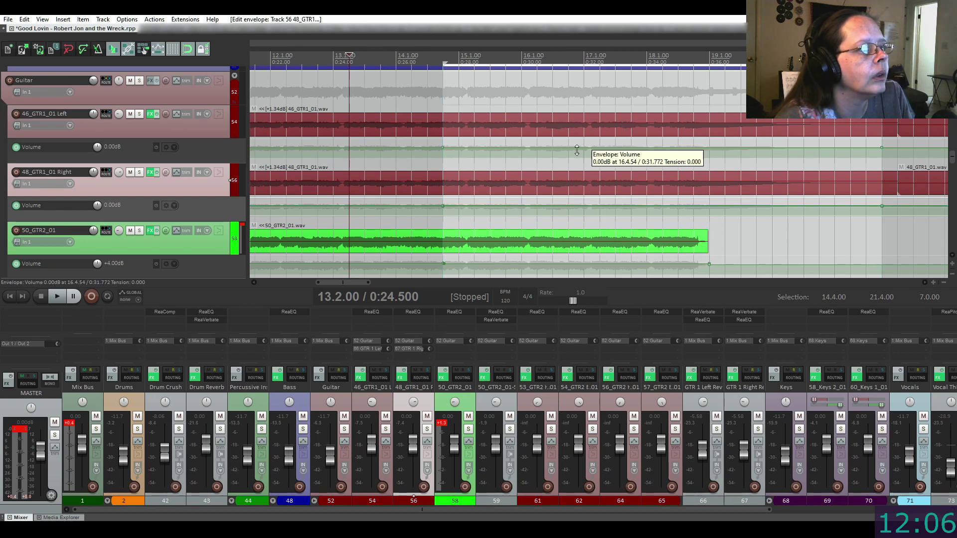
pyautogui.moveTo(576, 148); pyautogui.dragTo(577, 146)
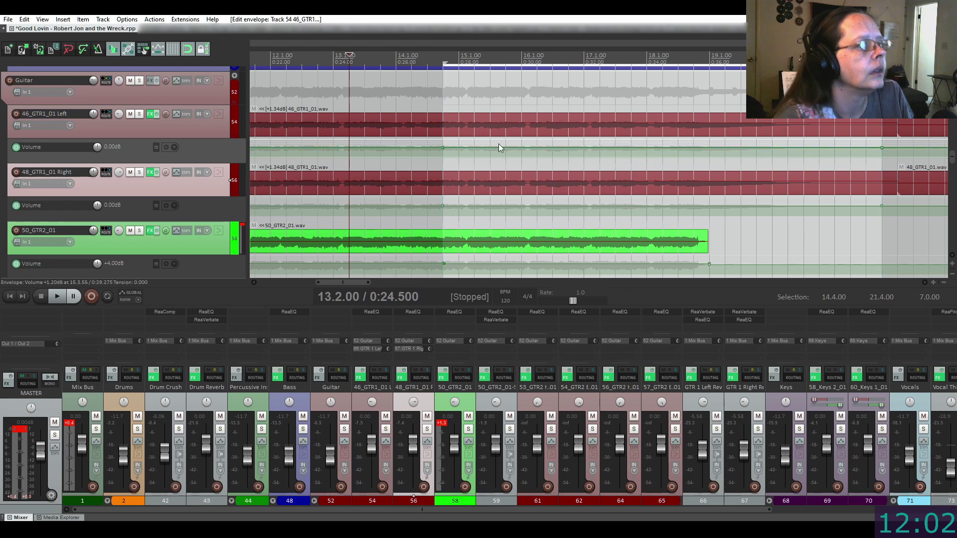
# Audition the mix from 14.3.00 through the raised GTR1 envelope sections and clear the time selection
pyautogui.click(421, 95)
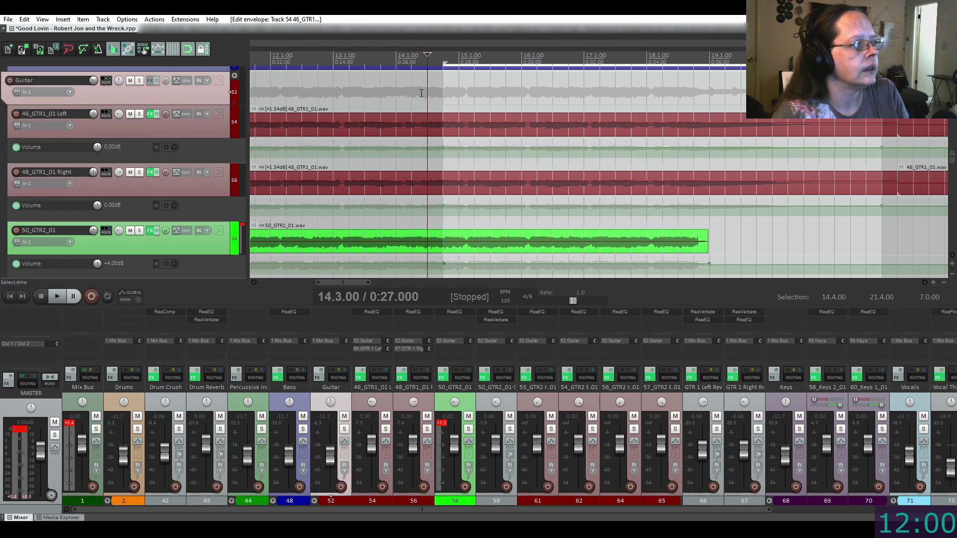
pyautogui.press('space')
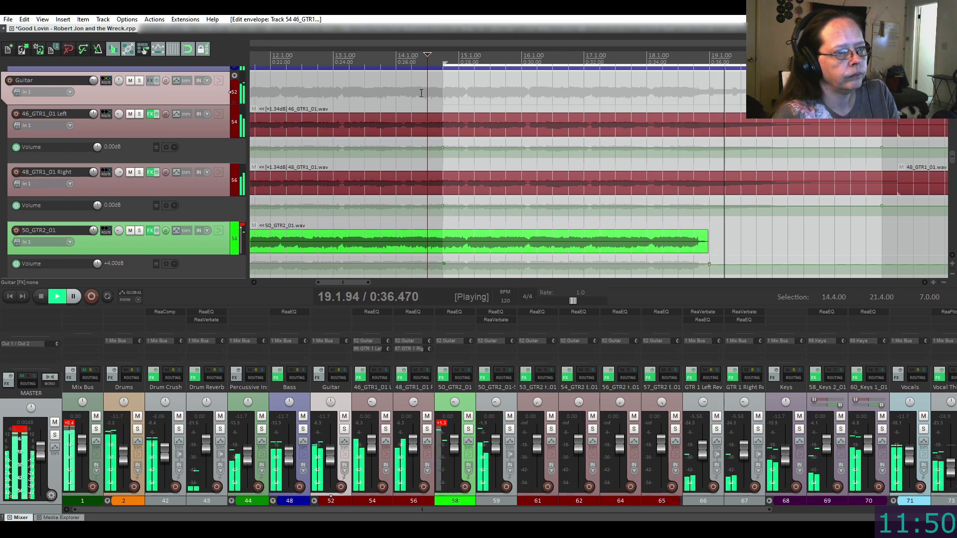
pyautogui.press('space')
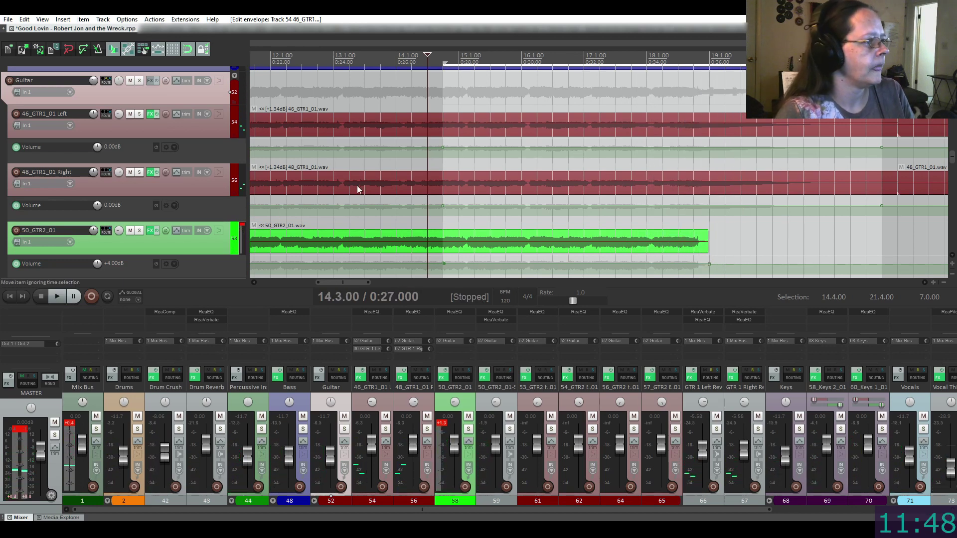
pyautogui.scroll(-4, 357, 186)
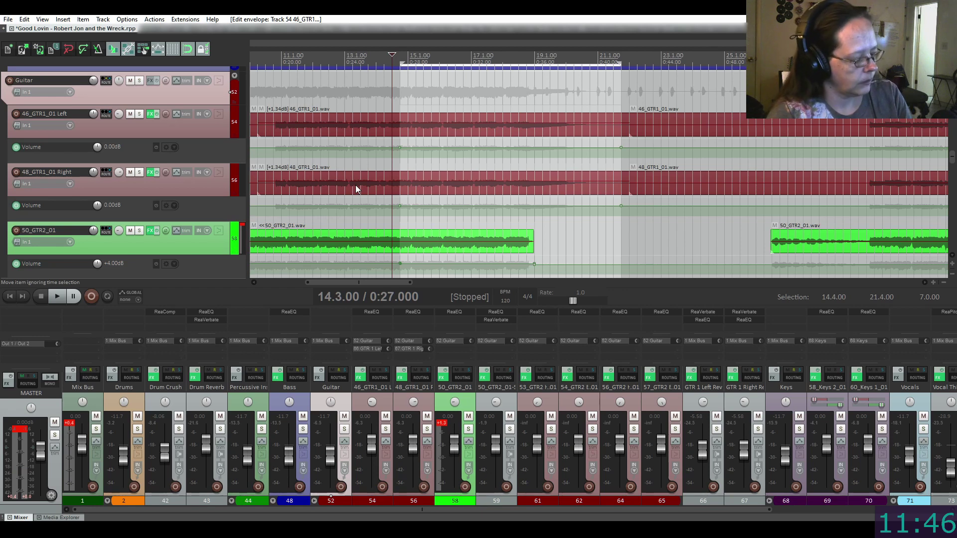
pyautogui.press('Escape')
# Dismiss the video notification and audition the full mix from 2.1.00 through the end of the first 50_GTR2_01 item
pyautogui.moveTo(399, 283); pyautogui.dragTo(357, 270)
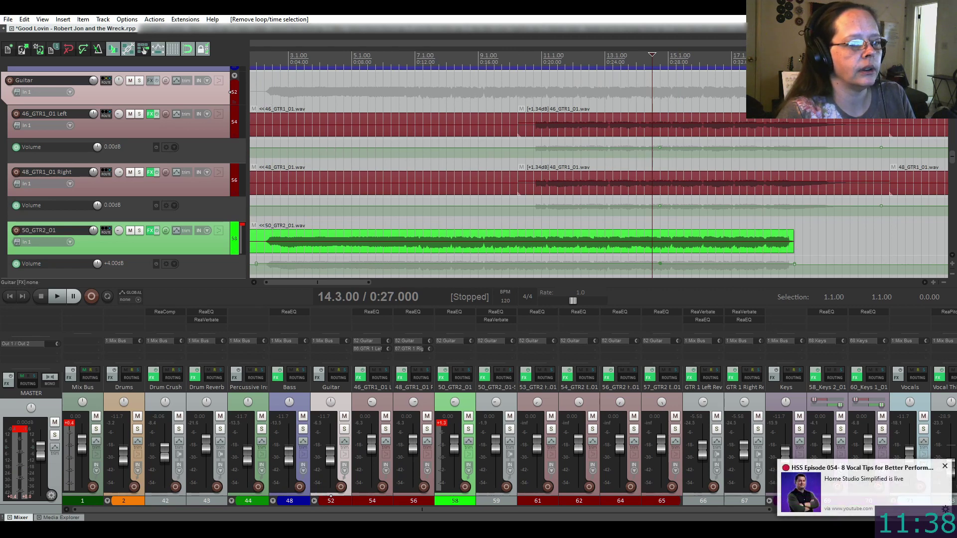
pyautogui.click(945, 467)
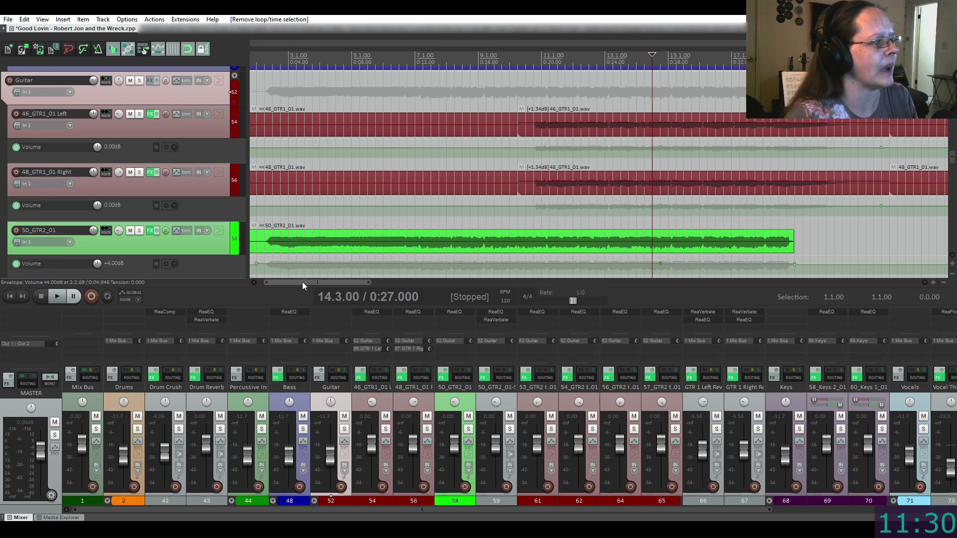
pyautogui.moveTo(302, 282); pyautogui.dragTo(286, 279)
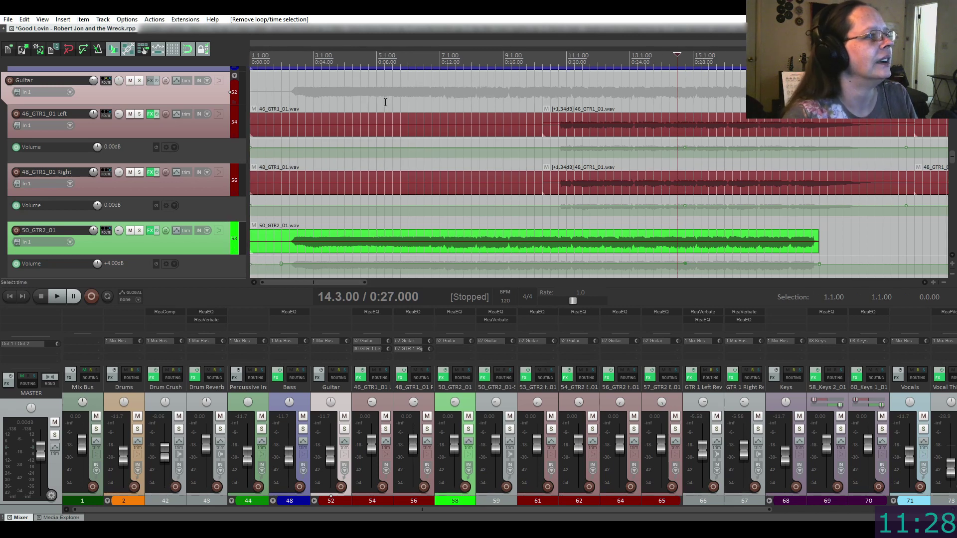
pyautogui.click(285, 106)
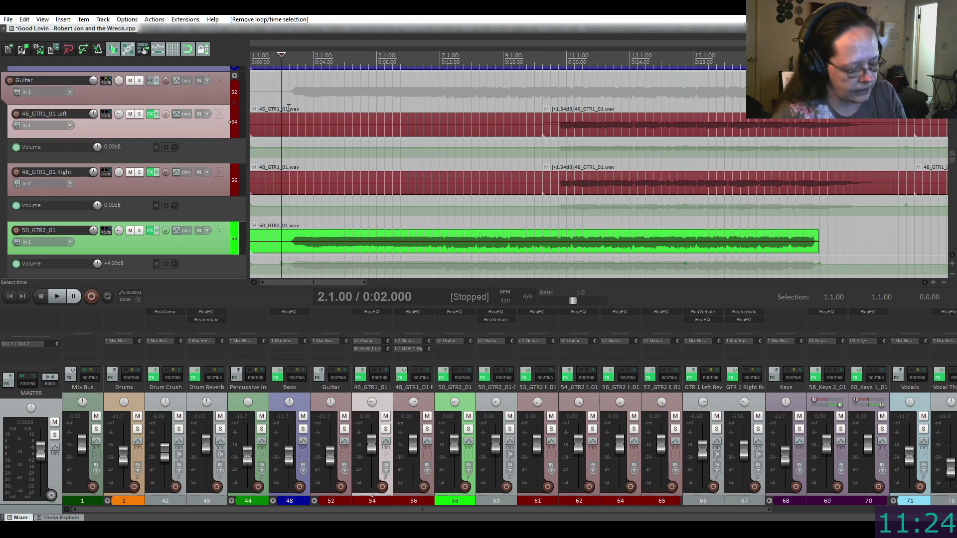
pyautogui.press('space')
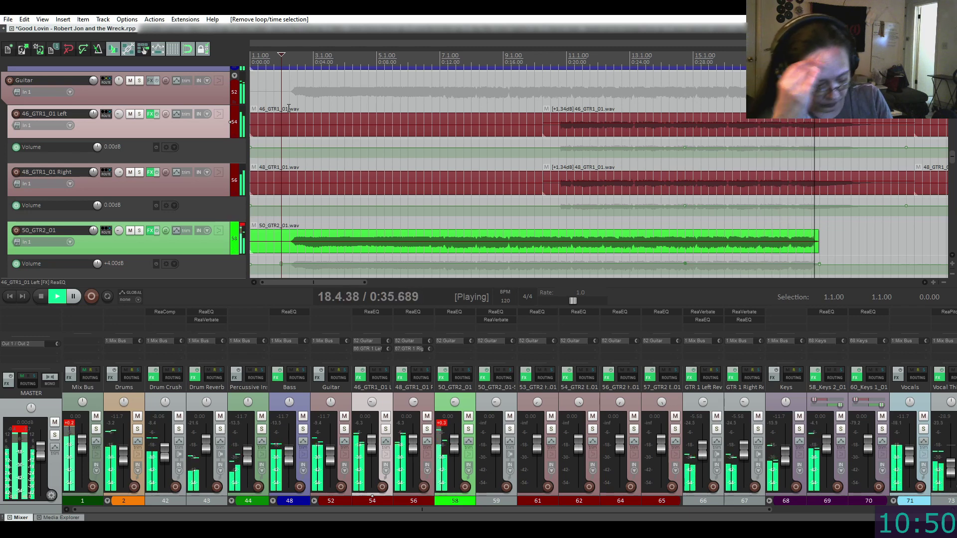
pyautogui.press('space')
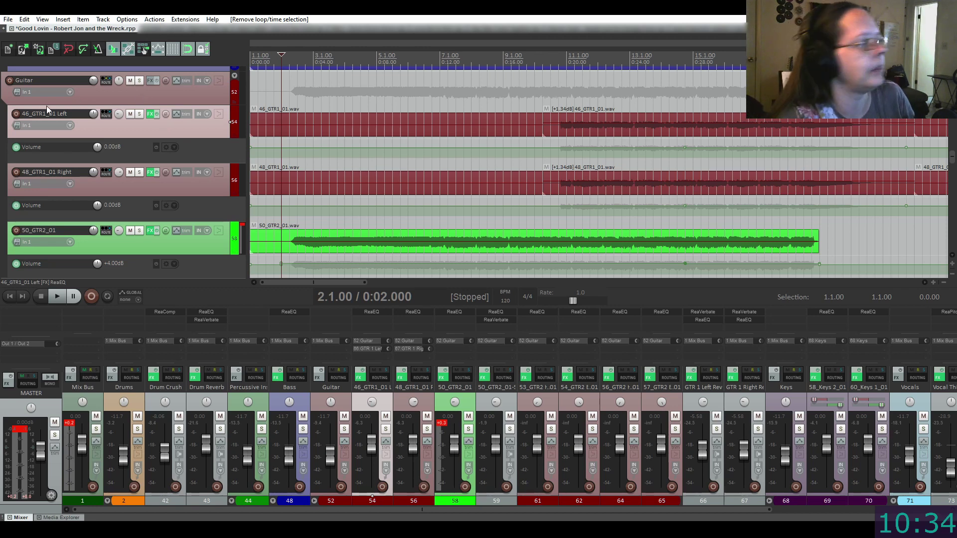
# Place the edit cursor at 30.2.00, just before the first phrase on the background vocal tracks
pyautogui.scroll(-15, 46, 106)
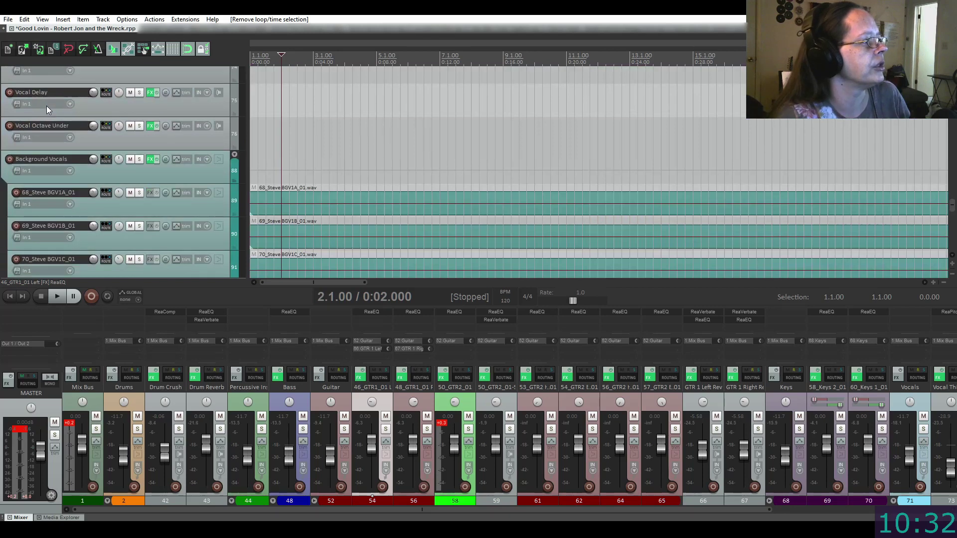
pyautogui.scroll(-2, 46, 105)
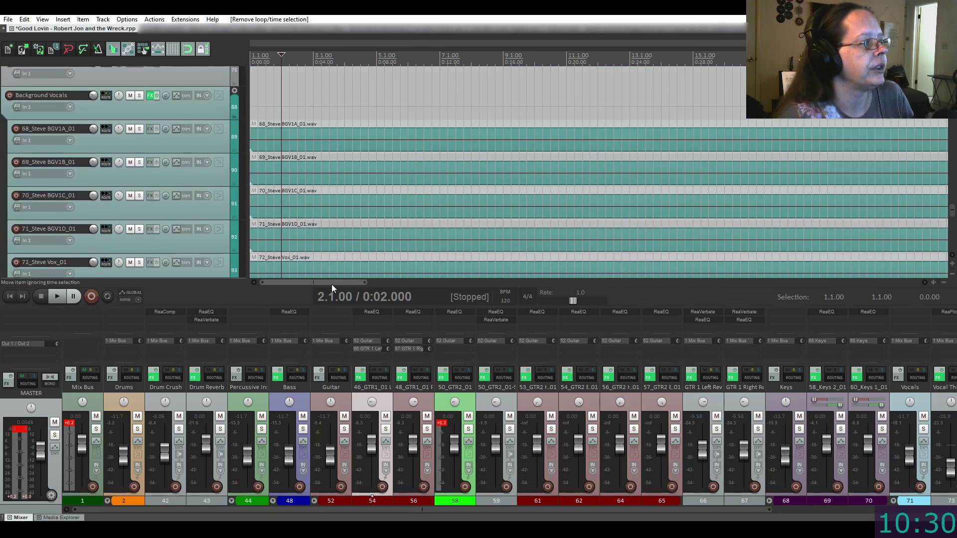
pyautogui.moveTo(331, 284); pyautogui.dragTo(424, 291)
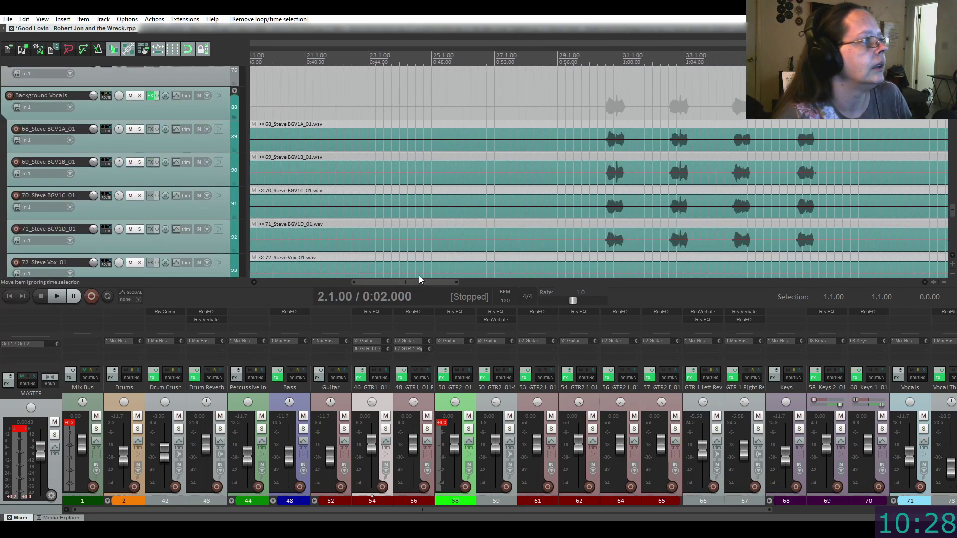
pyautogui.click(599, 122)
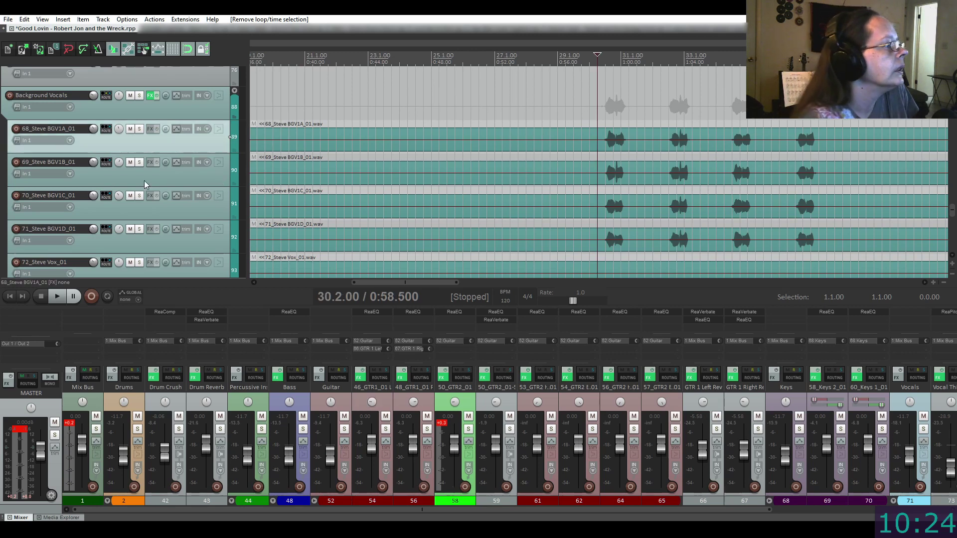
# Examine the pan positions of the individual background vocal tracks in the Background Vocals folder
pyautogui.moveTo(118, 131)
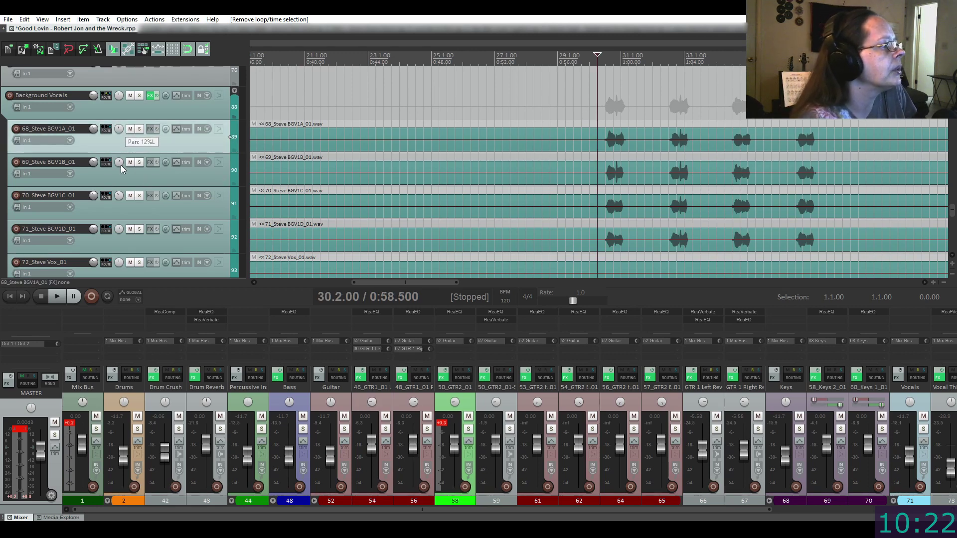
pyautogui.moveTo(120, 197)
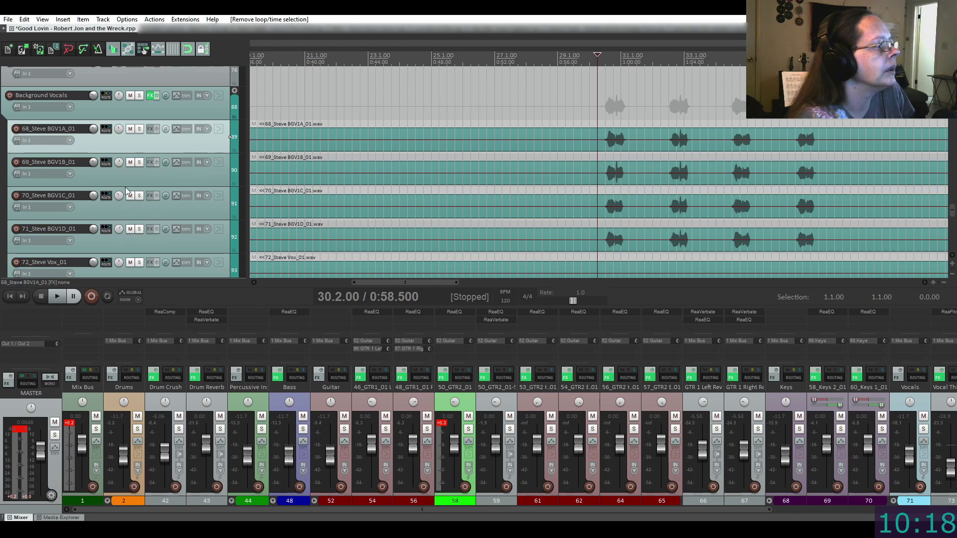
pyautogui.scroll(-1, 125, 186)
pyautogui.scroll(-2, 125, 185)
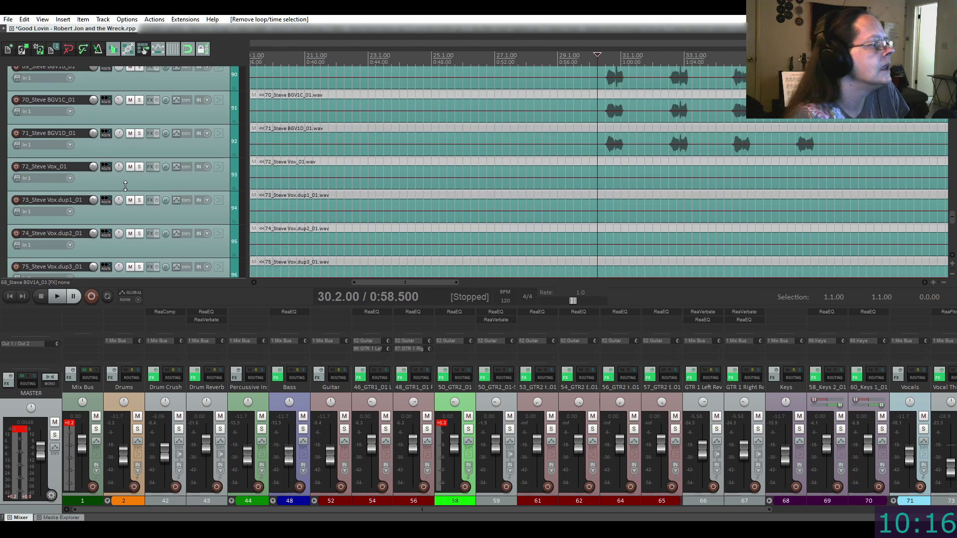
pyautogui.scroll(-2, 125, 185)
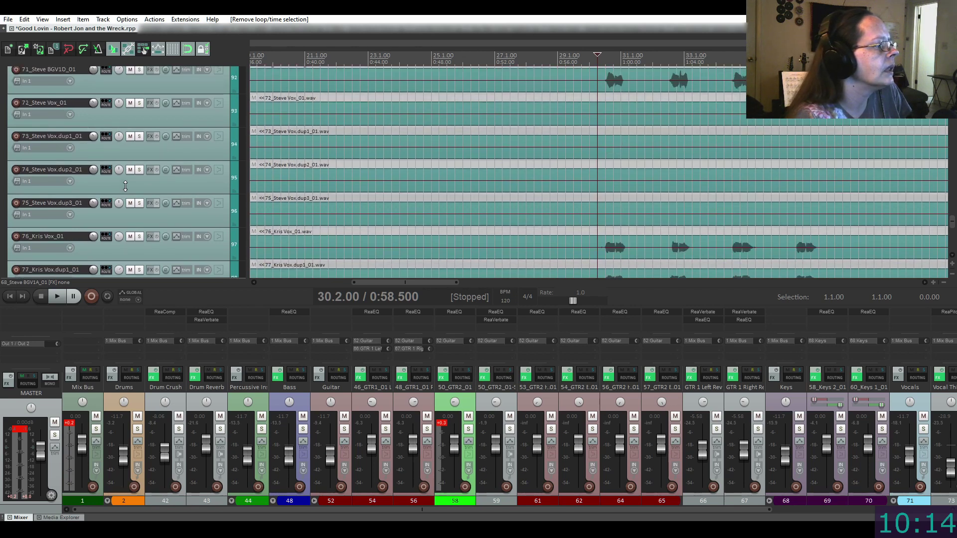
pyautogui.scroll(-1, 125, 185)
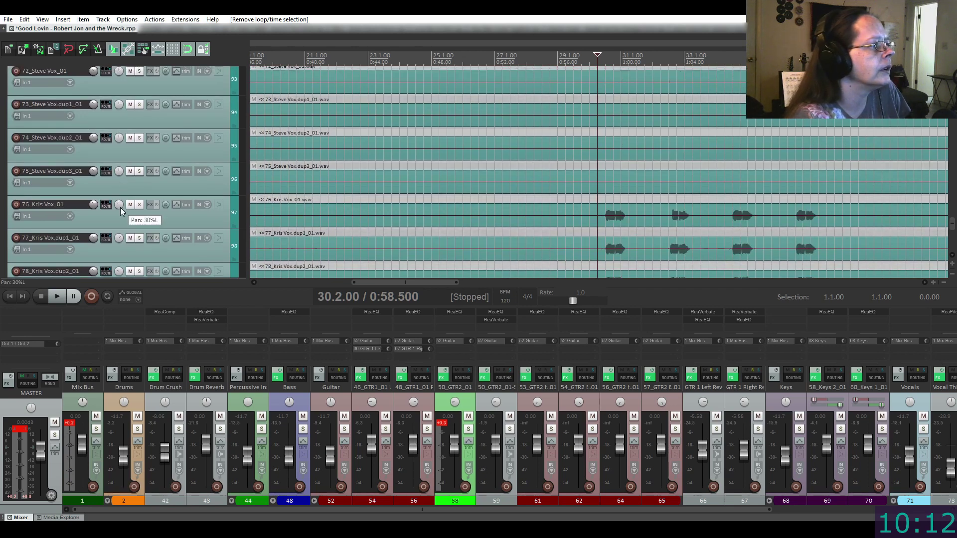
pyautogui.moveTo(118, 238)
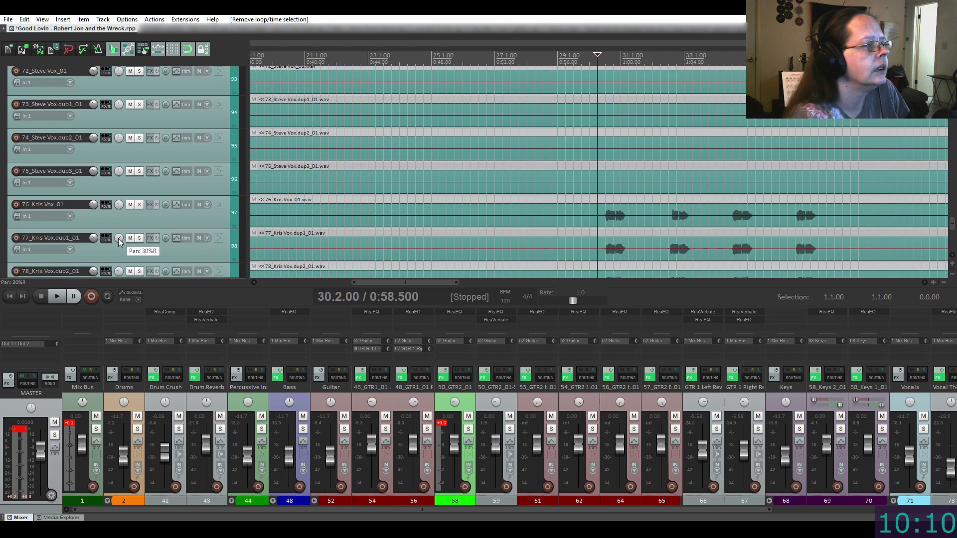
pyautogui.scroll(-5, 155, 136)
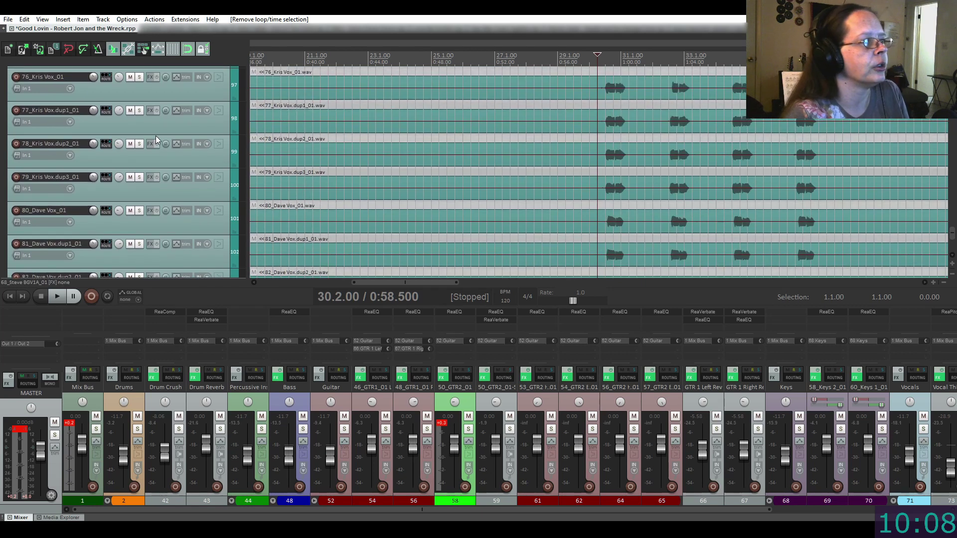
pyautogui.scroll(10, 155, 135)
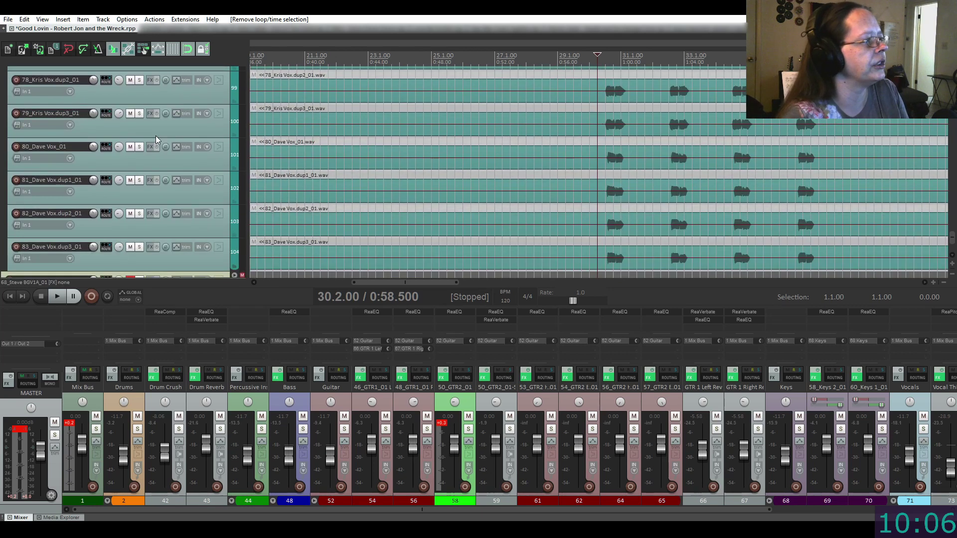
# Audition the mix from 30.2.00 while checking the individual background vocal tracks as their phrases play
pyautogui.press('space')
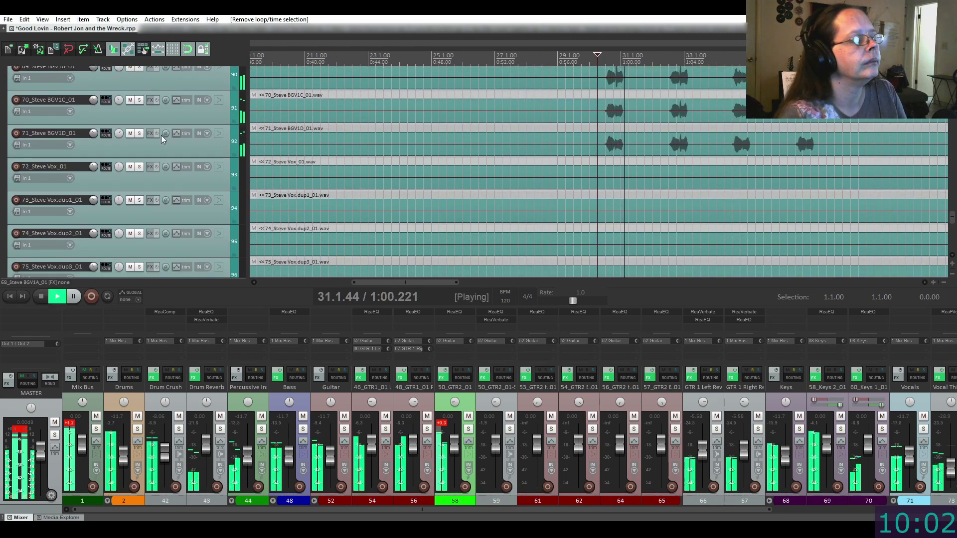
pyautogui.scroll(-4, 160, 135)
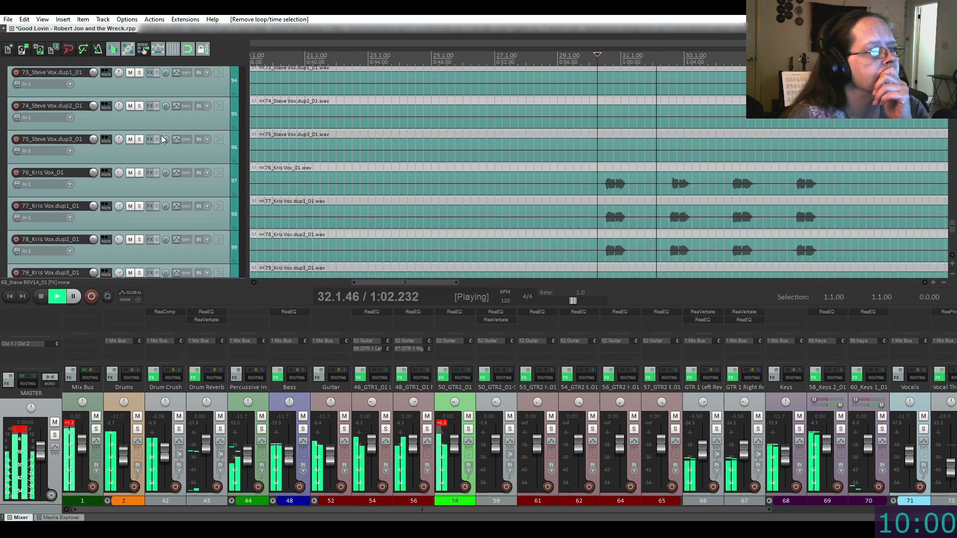
pyautogui.scroll(-1, 160, 136)
pyautogui.scroll(-3, 161, 135)
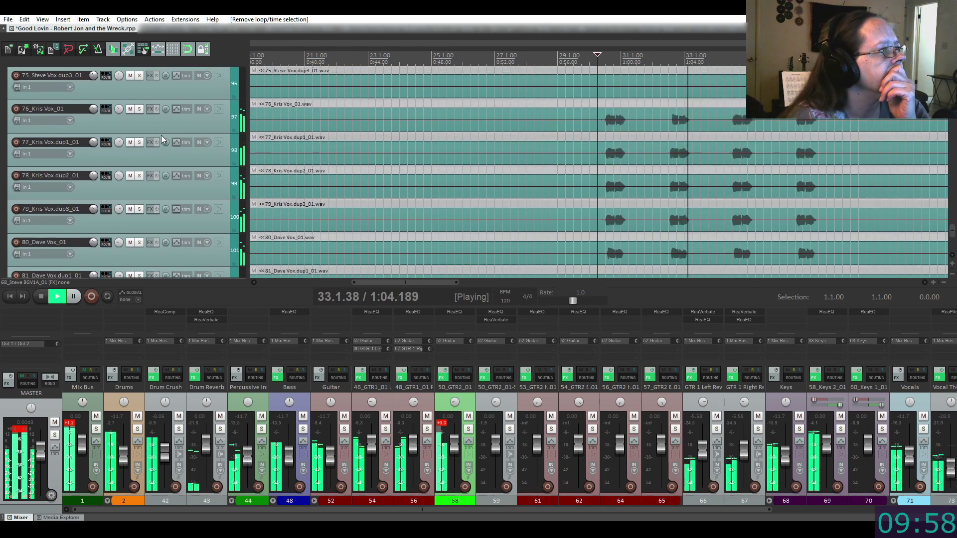
pyautogui.scroll(-1, 160, 136)
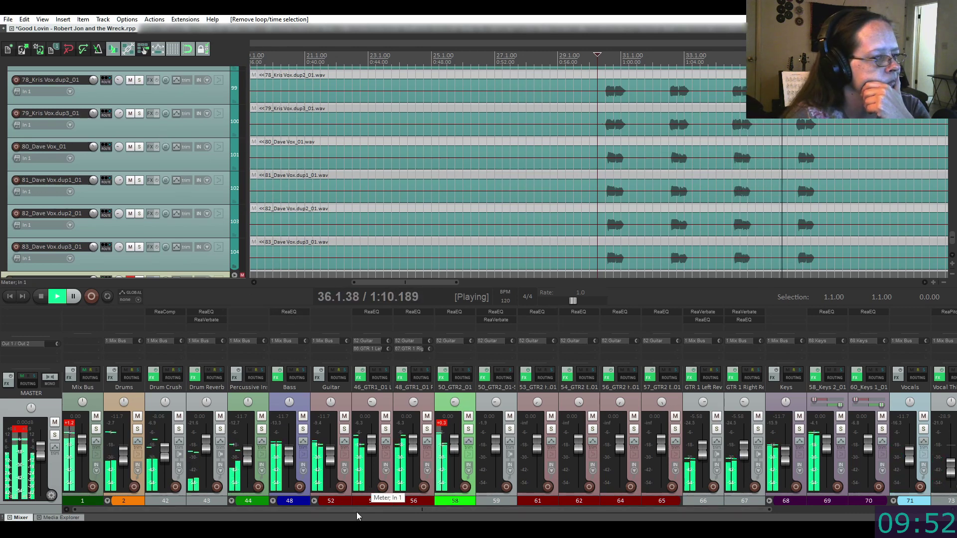
# Show the Background Vocals folder's child tracks in the mixer and stop playback
pyautogui.moveTo(357, 510); pyautogui.dragTo(535, 509)
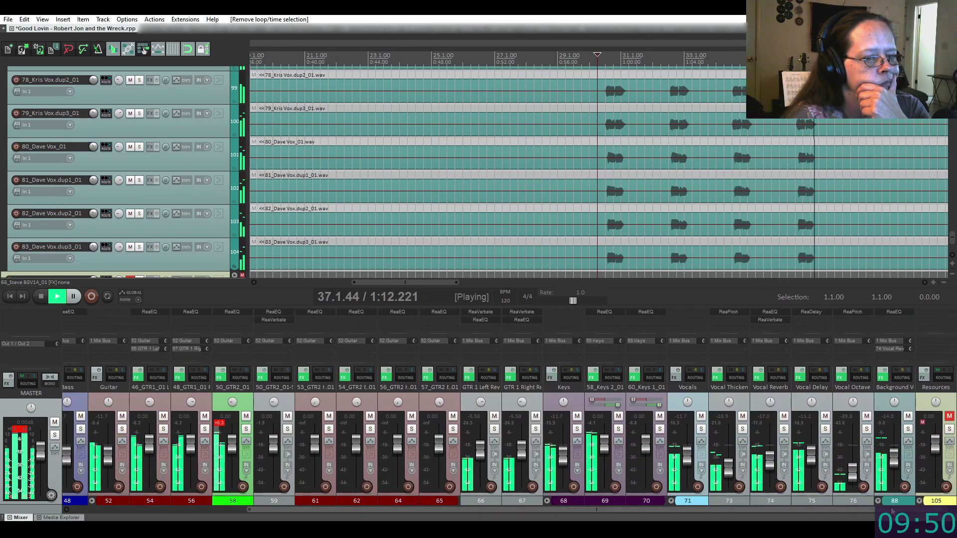
pyautogui.click(878, 501)
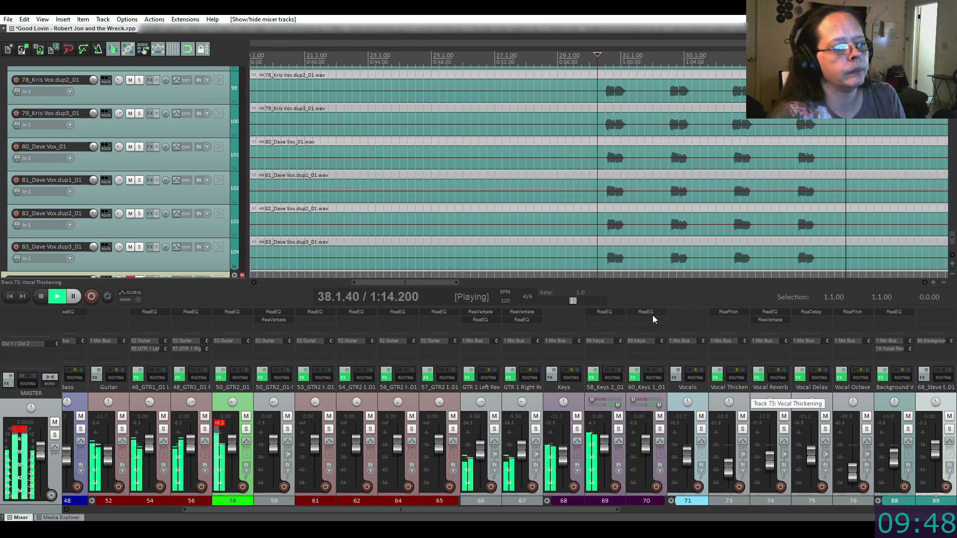
pyautogui.press('space')
pyautogui.moveTo(594, 511); pyautogui.dragTo(848, 510)
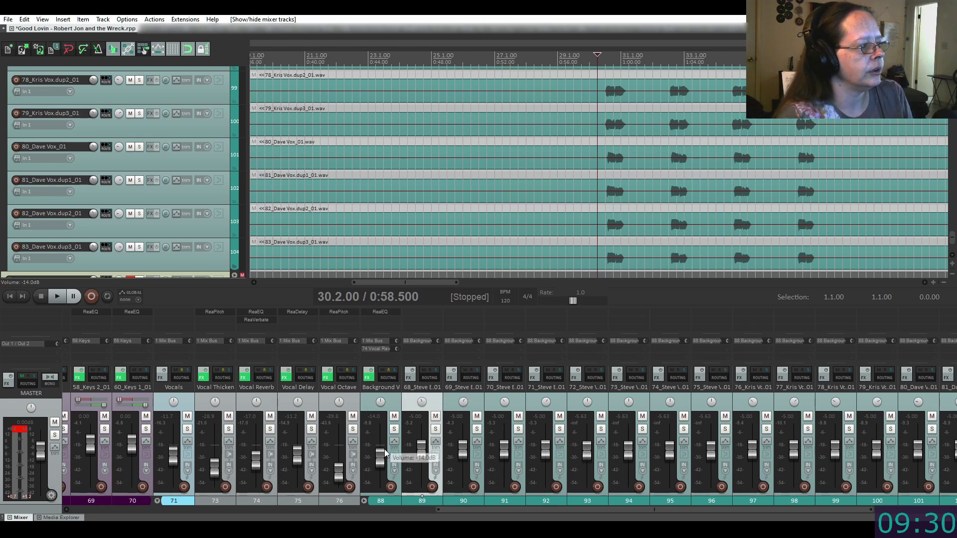
# Raise the Background Vocals folder volume to -11.1 dB while auditioning the vocal phrases from 30.2.00
pyautogui.moveTo(383, 455)
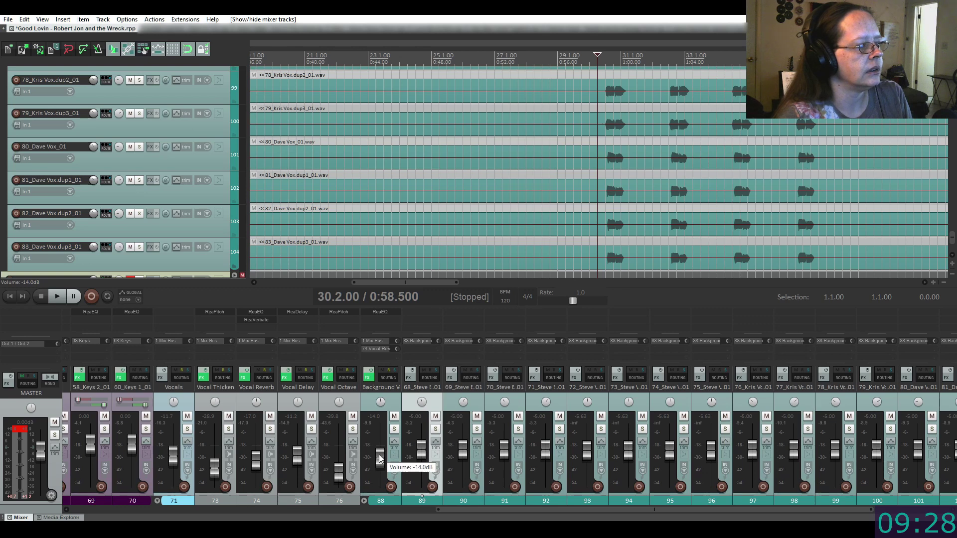
pyautogui.press('space')
pyautogui.moveTo(379, 459); pyautogui.dragTo(379, 455)
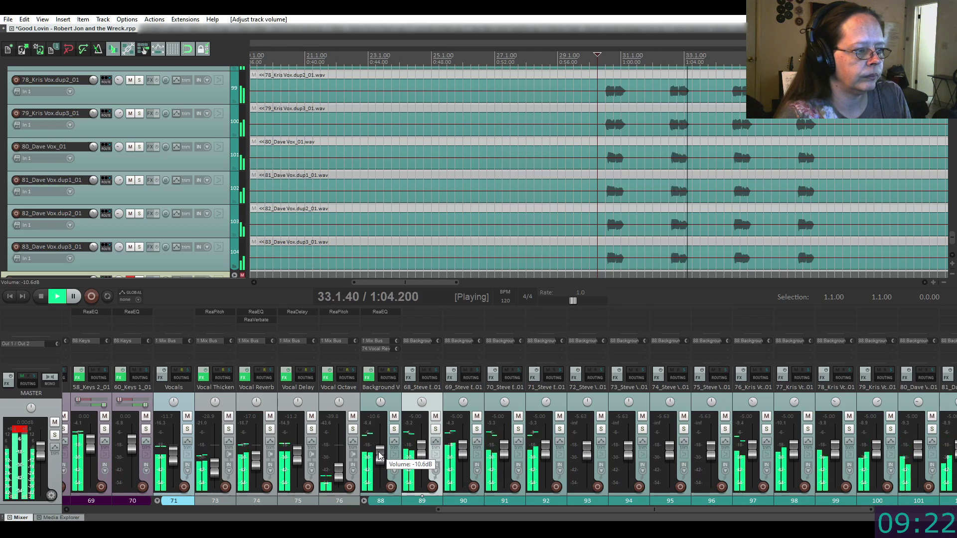
pyautogui.moveTo(379, 456); pyautogui.dragTo(380, 456)
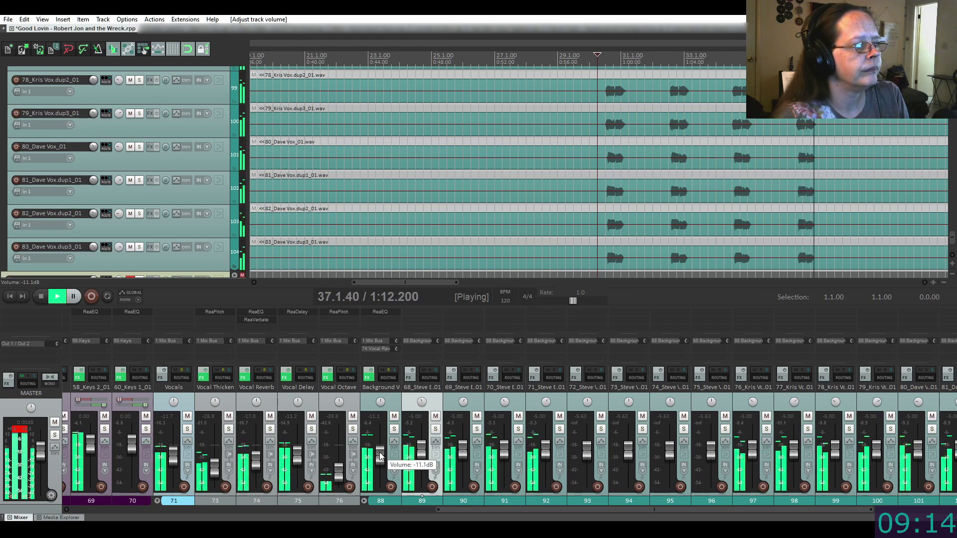
pyautogui.press('space')
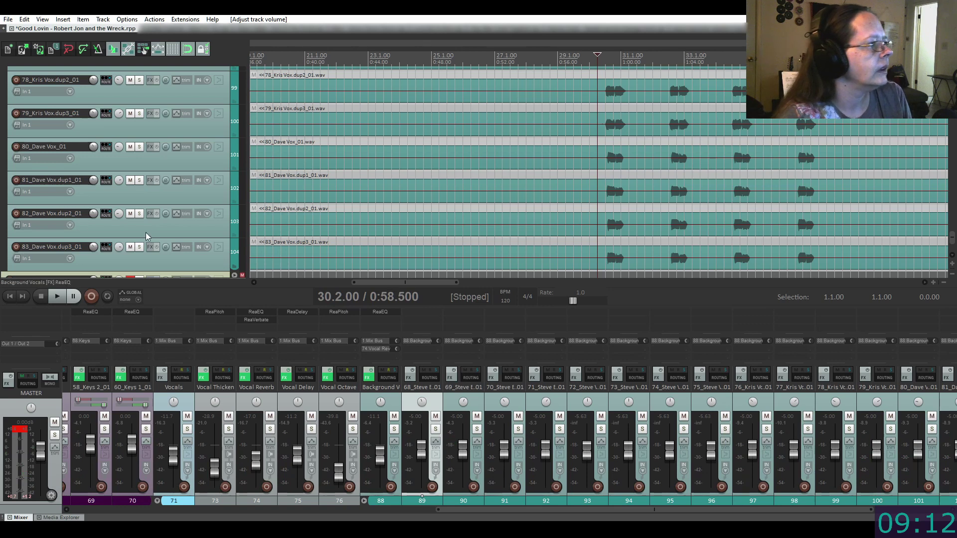
# Move the four Vox tracks numbered 72 to 75 to the start of the Background Vocals folder, ahead of track 68 BGV1A
pyautogui.scroll(5, 107, 143)
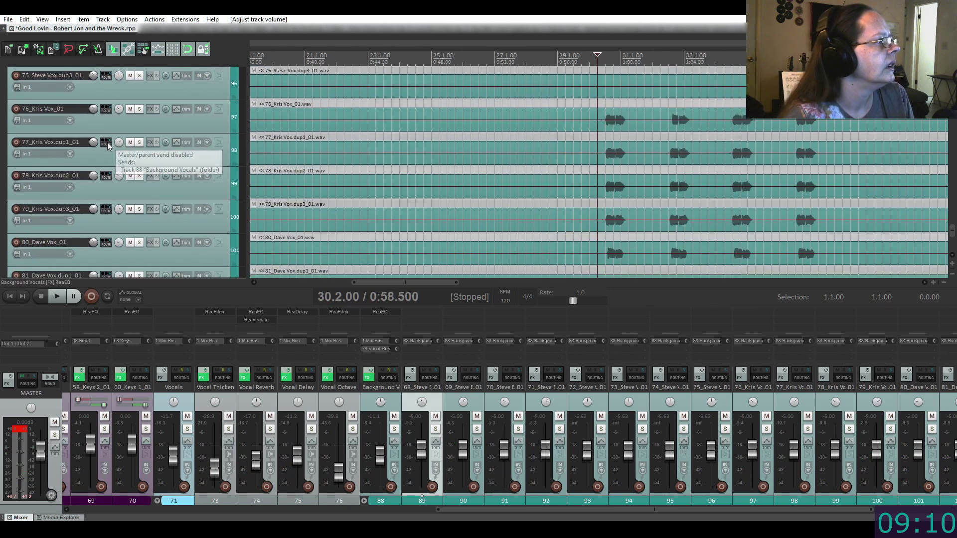
pyautogui.scroll(6, 107, 142)
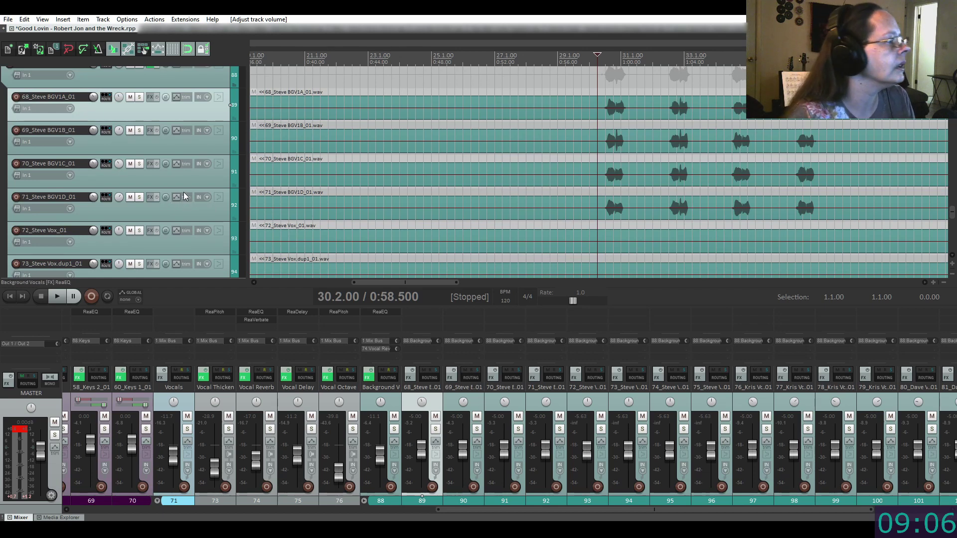
pyautogui.scroll(-2, 219, 182)
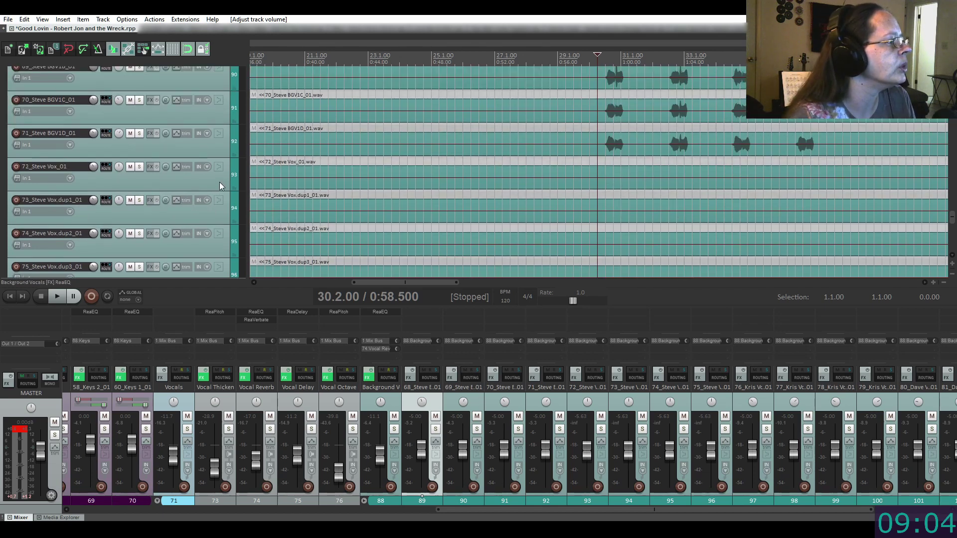
pyautogui.click(218, 178)
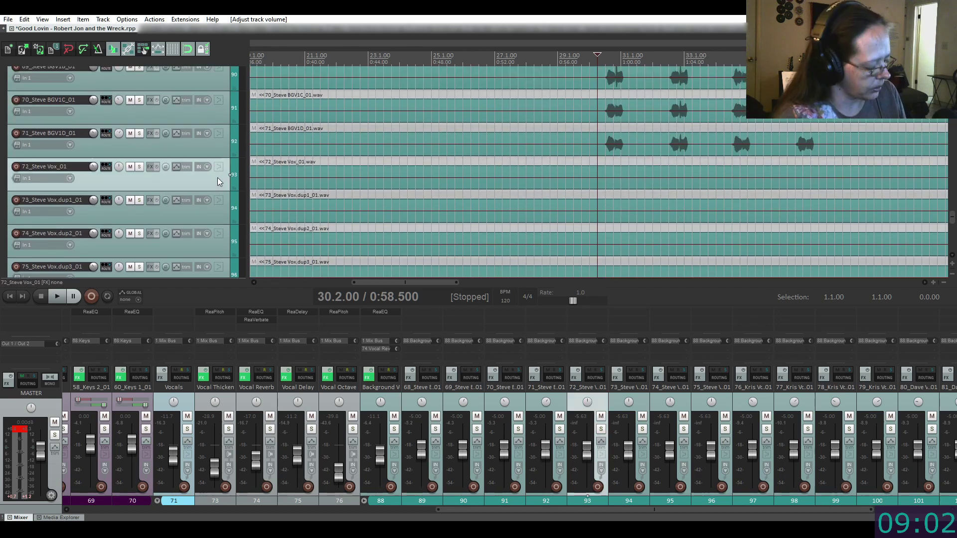
pyautogui.scroll(-3, 218, 178)
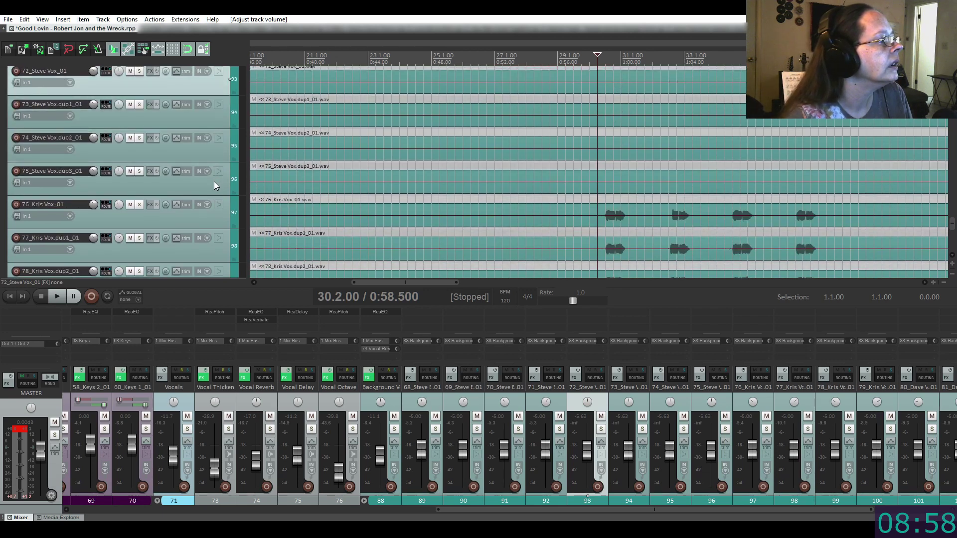
pyautogui.keyDown('shift'); pyautogui.click(214, 182); pyautogui.keyUp('shift')
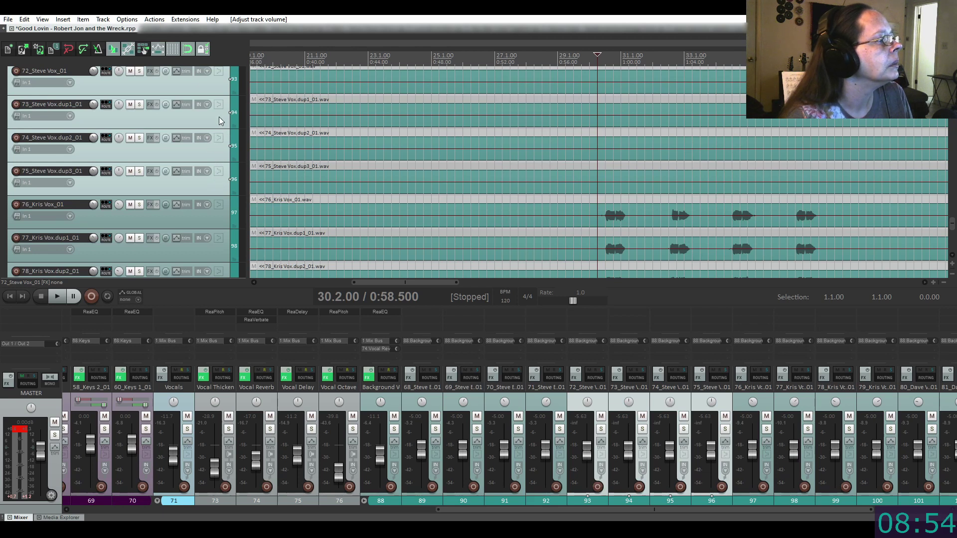
pyautogui.moveTo(219, 117); pyautogui.dragTo(195, 124)
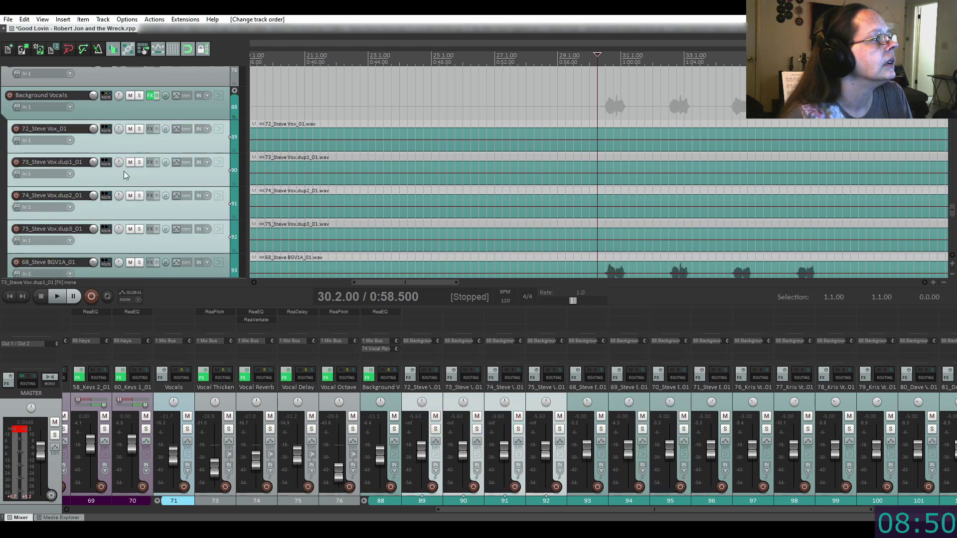
# Examine the pan positions of the BGV tracks and the Vox tracks from 76 onward in the reordered Background Vocals folder
pyautogui.scroll(-5, 205, 178)
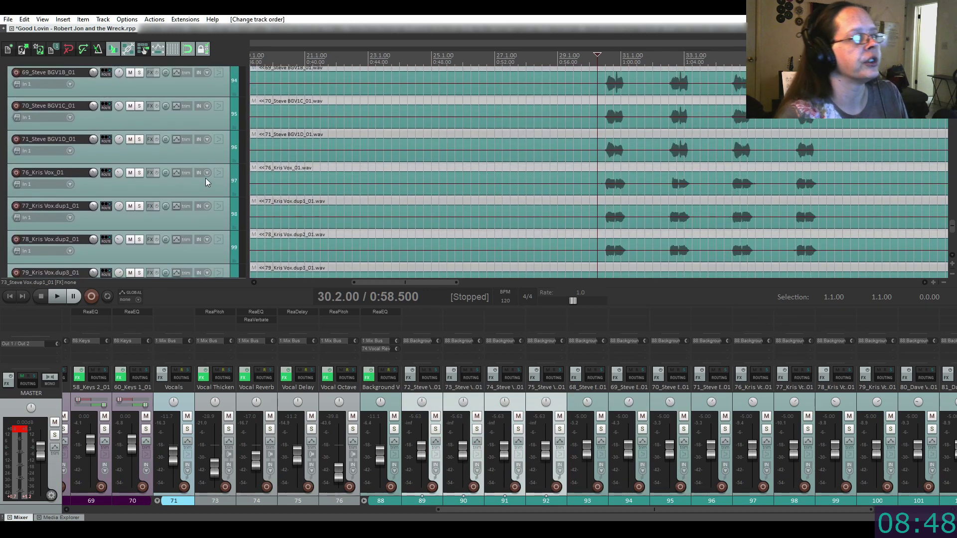
pyautogui.scroll(-6, 206, 178)
pyautogui.moveTo(405, 282); pyautogui.dragTo(265, 278)
pyautogui.scroll(3, 152, 192)
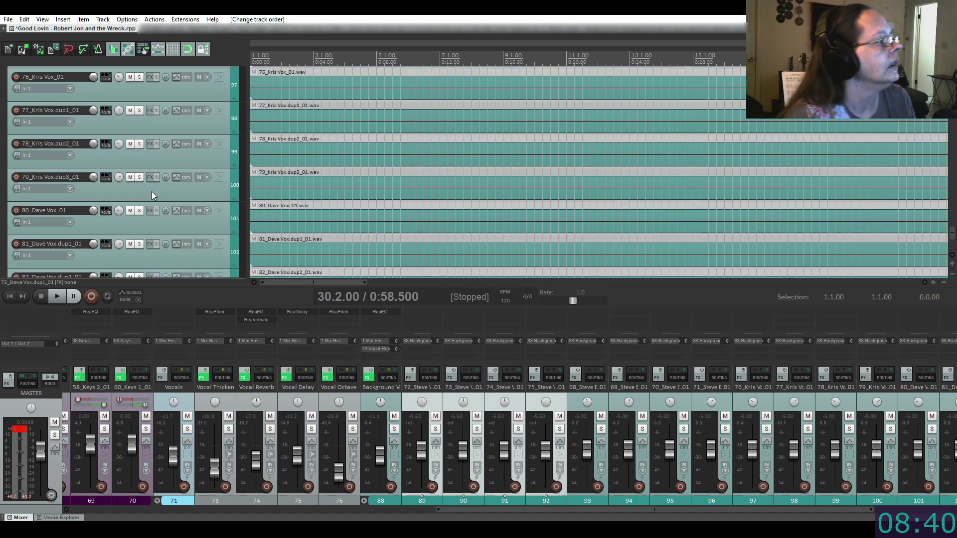
pyautogui.scroll(3, 152, 195)
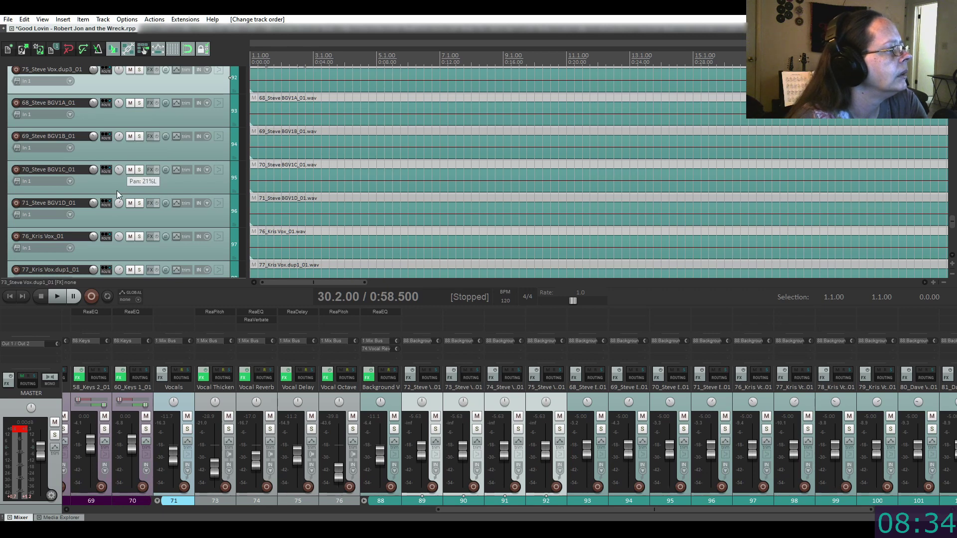
pyautogui.moveTo(116, 238)
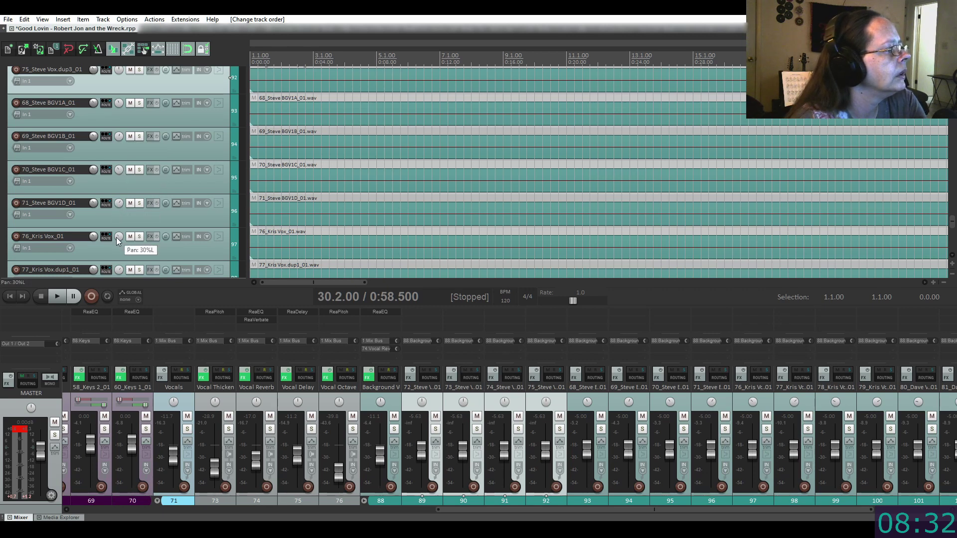
pyautogui.scroll(-3, 158, 198)
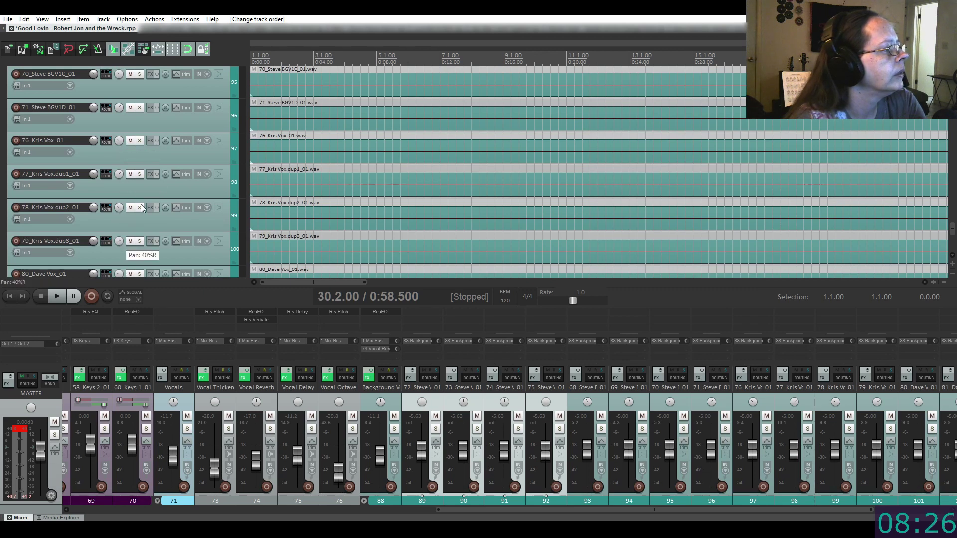
pyautogui.scroll(-2, 142, 201)
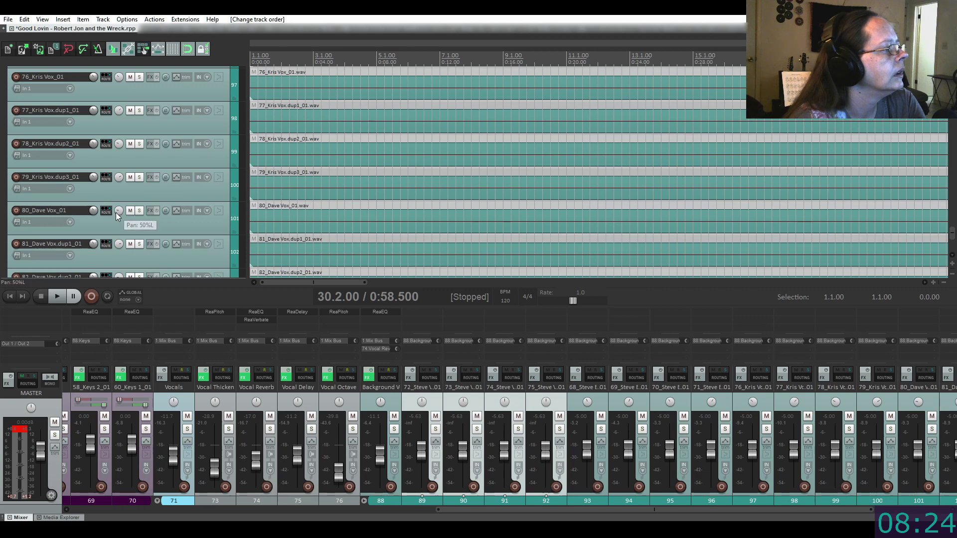
pyautogui.scroll(-2, 156, 181)
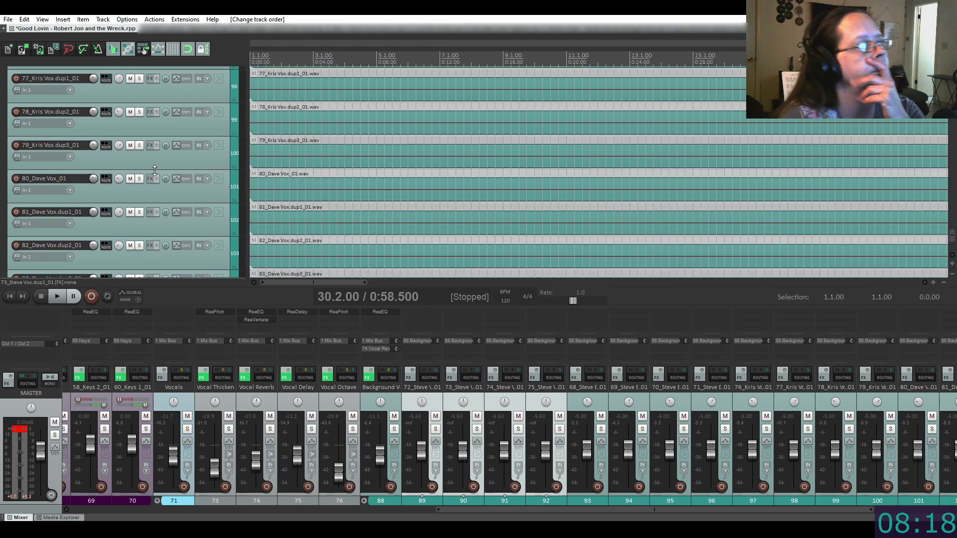
# Pan the 68 BGV1A track to about 14% left and the 69 BGV1B track to about 19% right
pyautogui.scroll(6, 155, 171)
pyautogui.scroll(3, 154, 171)
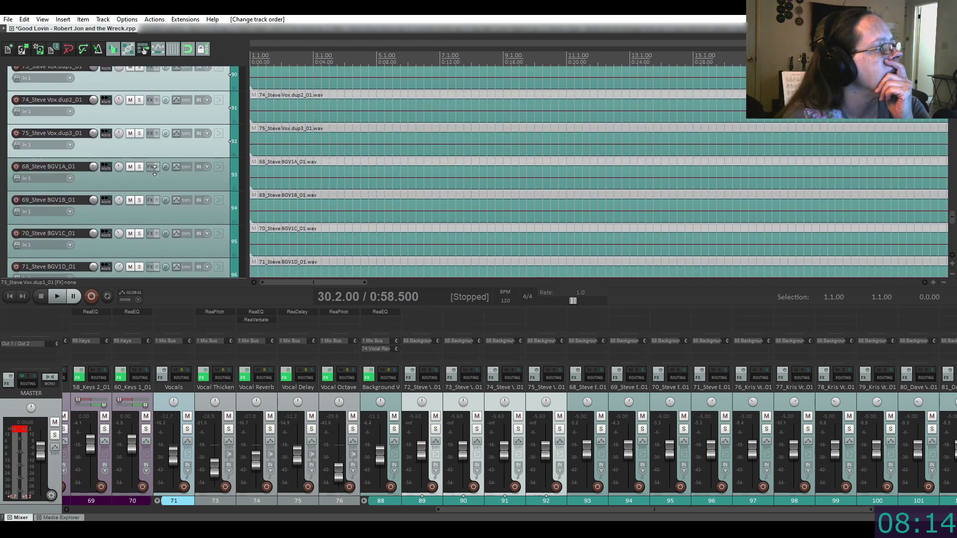
pyautogui.click(156, 182)
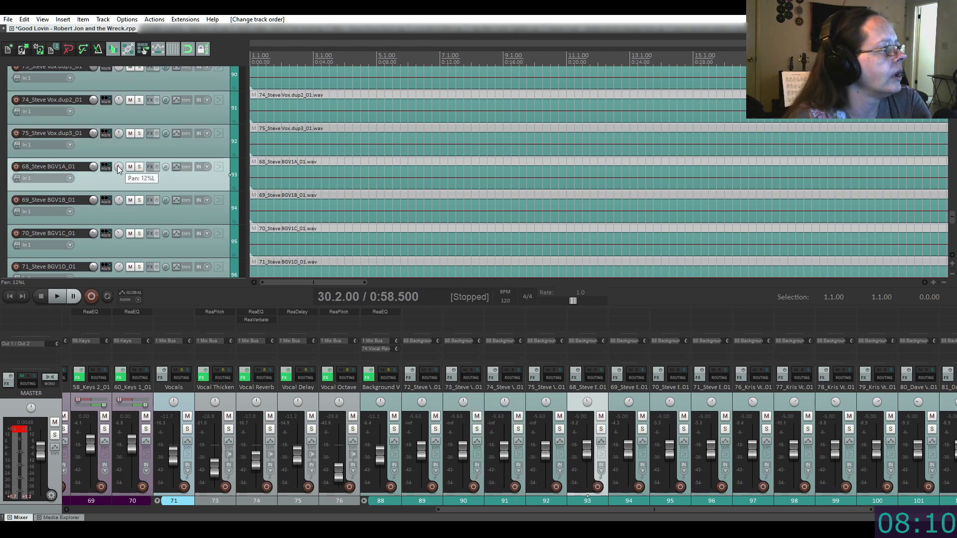
pyautogui.moveTo(119, 166); pyautogui.dragTo(119, 168)
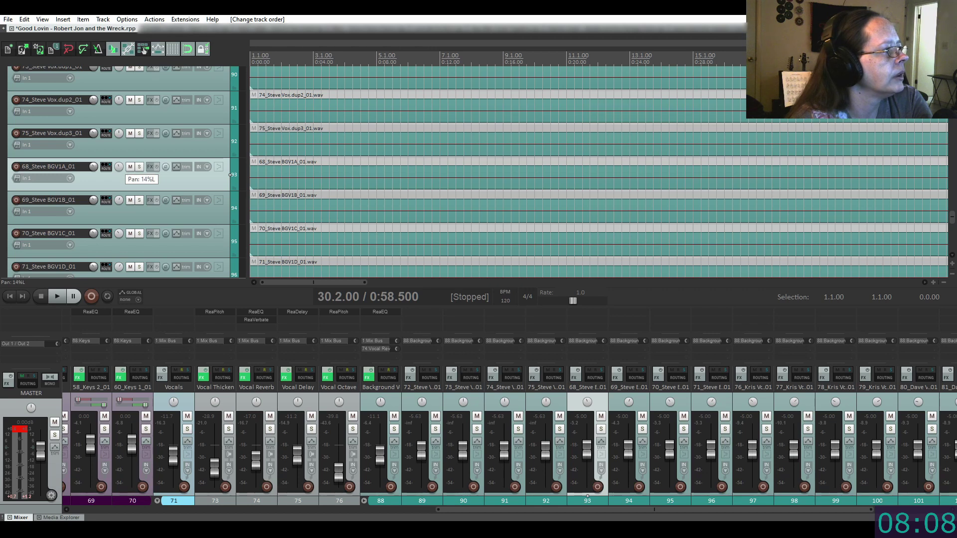
pyautogui.moveTo(119, 200); pyautogui.dragTo(118, 197)
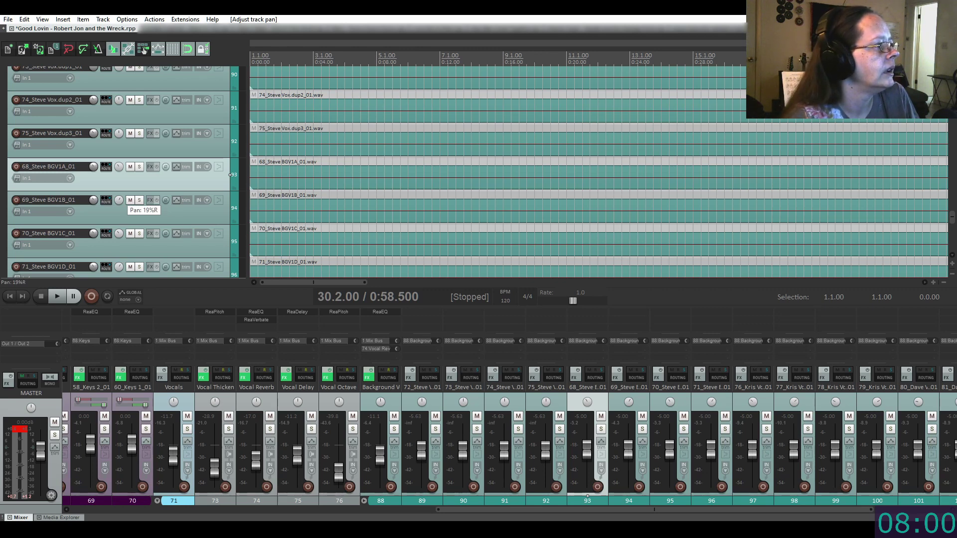
# Fine-tune the pan of the 71 BGV1D track and compare it with the pans of Vox tracks 76 and 77
pyautogui.moveTo(120, 170)
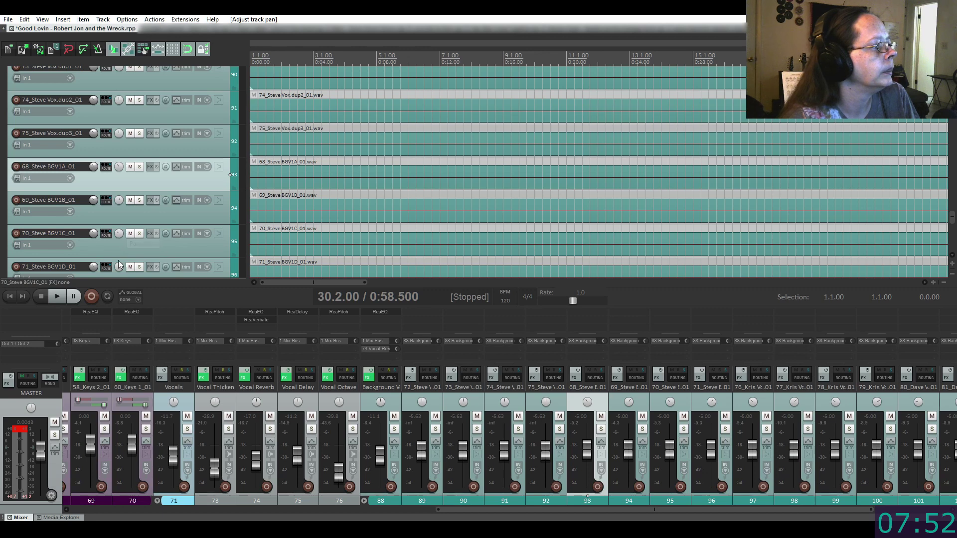
pyautogui.moveTo(119, 268)
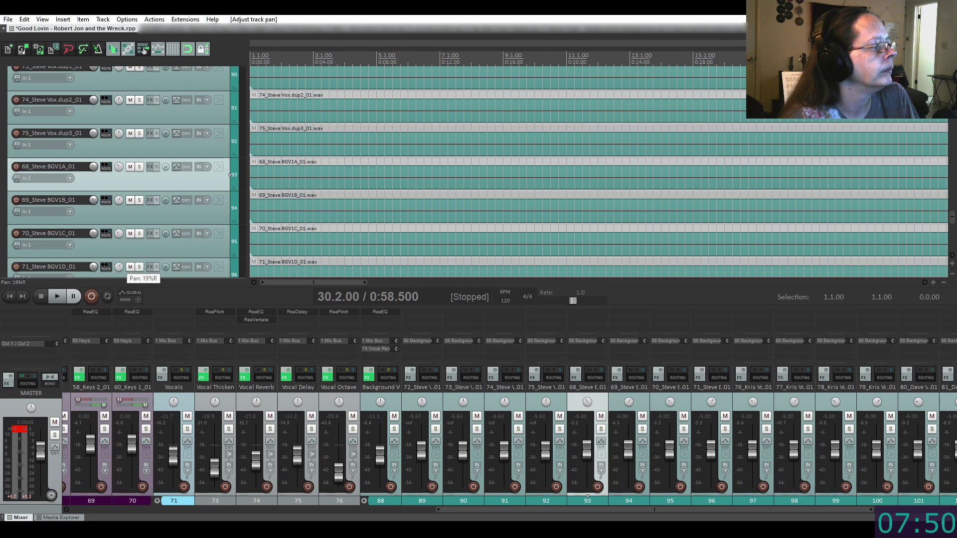
pyautogui.moveTo(119, 266); pyautogui.dragTo(119, 268)
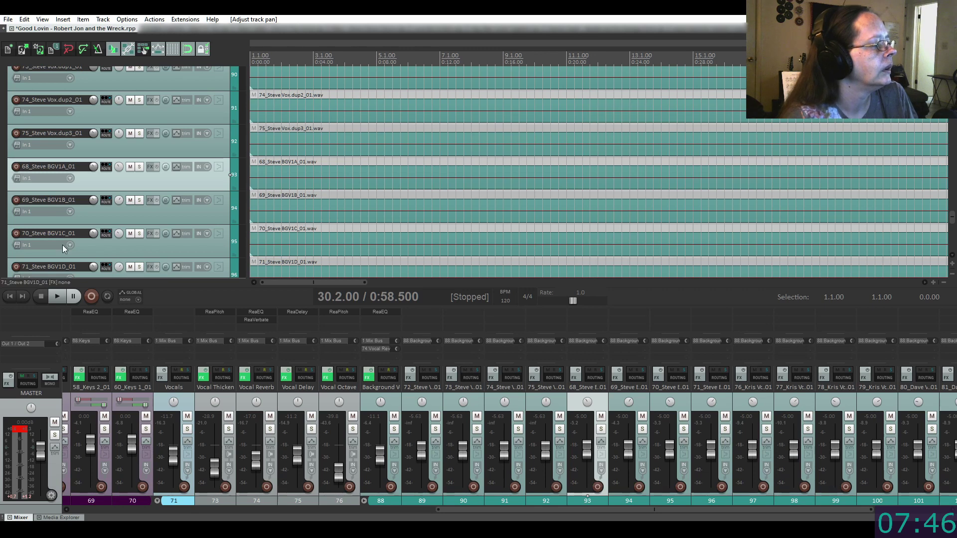
pyautogui.click(220, 276)
pyautogui.scroll(-6, 83, 222)
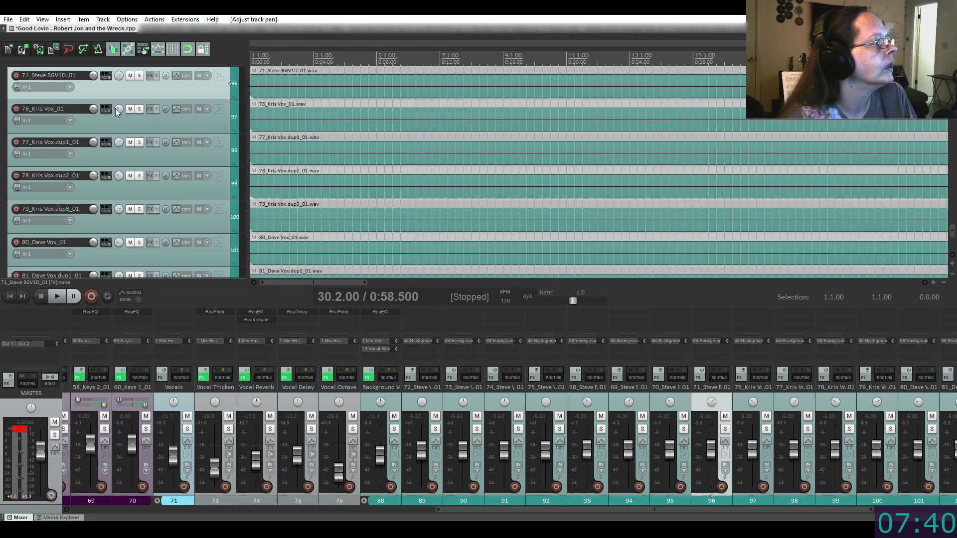
pyautogui.moveTo(119, 112)
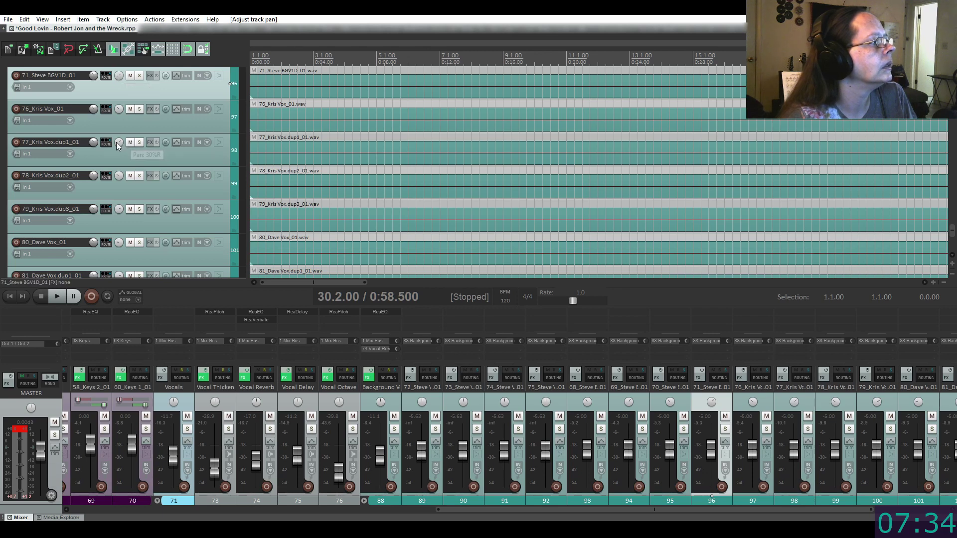
pyautogui.scroll(3, 116, 143)
pyautogui.scroll(3, 116, 145)
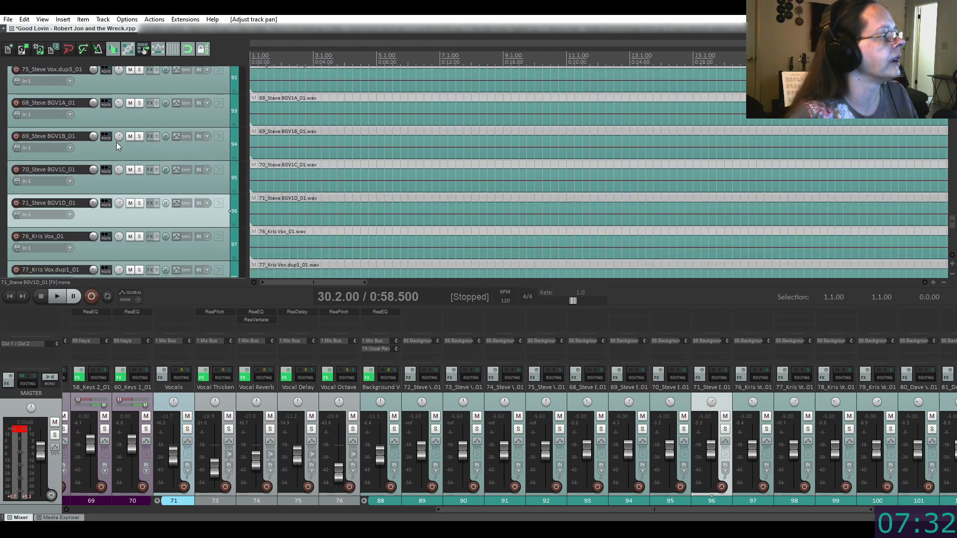
# Pan Vox track 77 to about 39% right, Vox track 78 to 50% left and Vox track 79 to 50% right
pyautogui.scroll(-2, 117, 145)
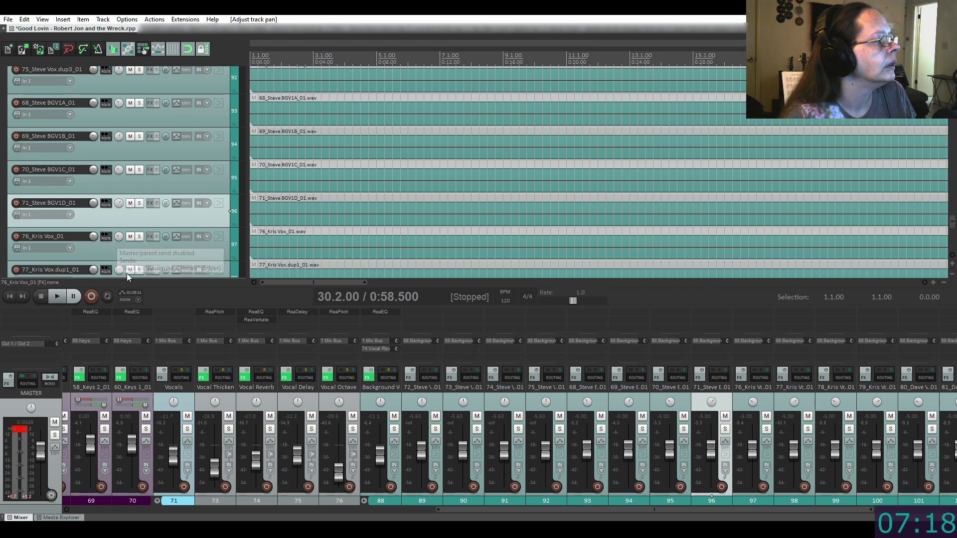
pyautogui.moveTo(121, 270)
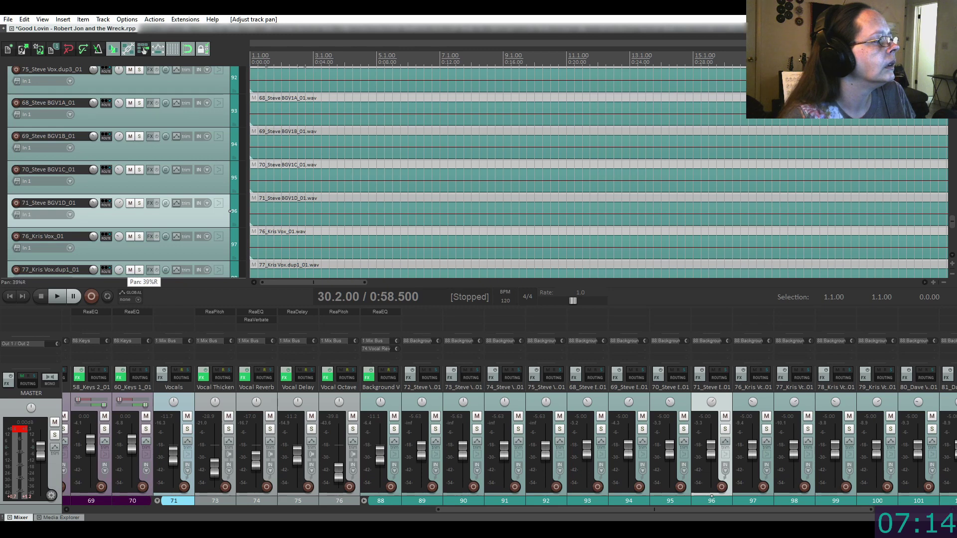
pyautogui.scroll(-3, 122, 246)
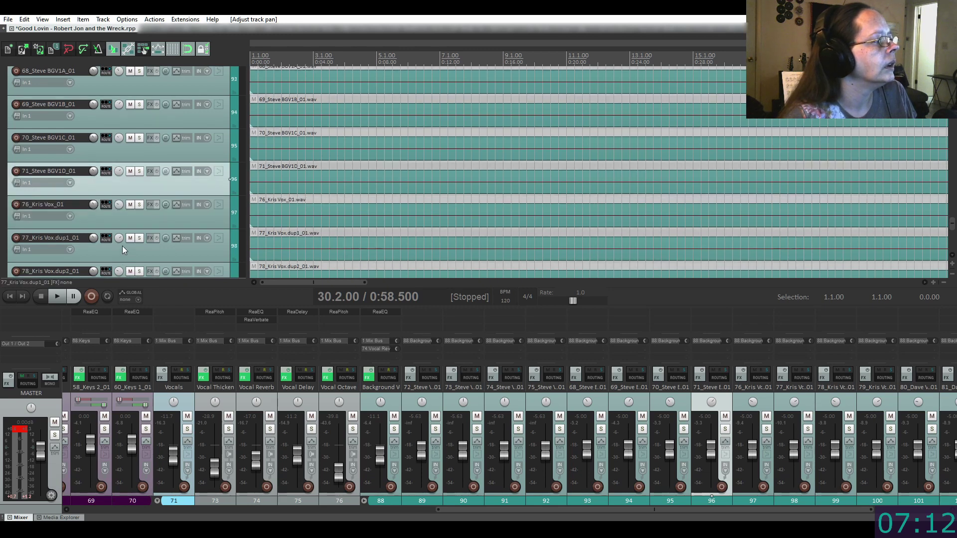
pyautogui.scroll(-1, 122, 246)
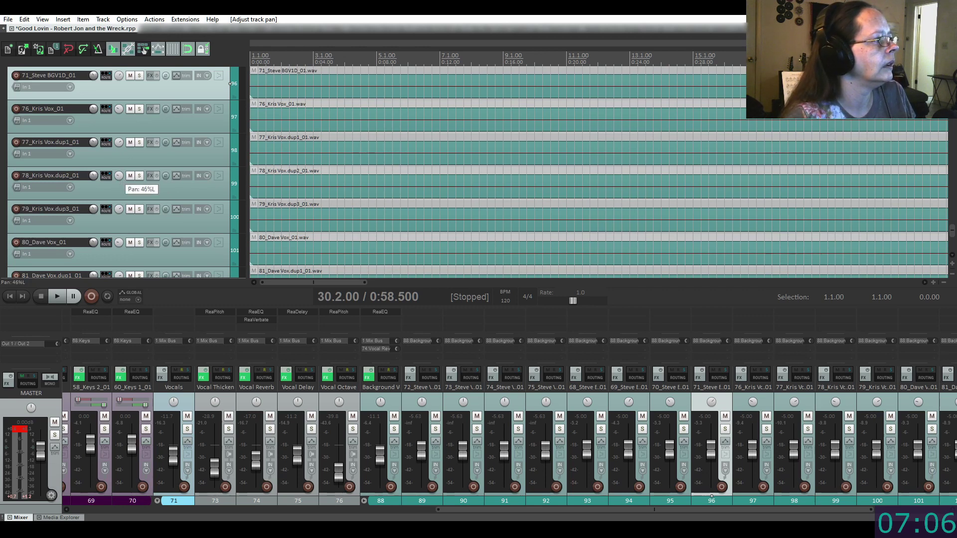
pyautogui.scroll(3, 119, 176)
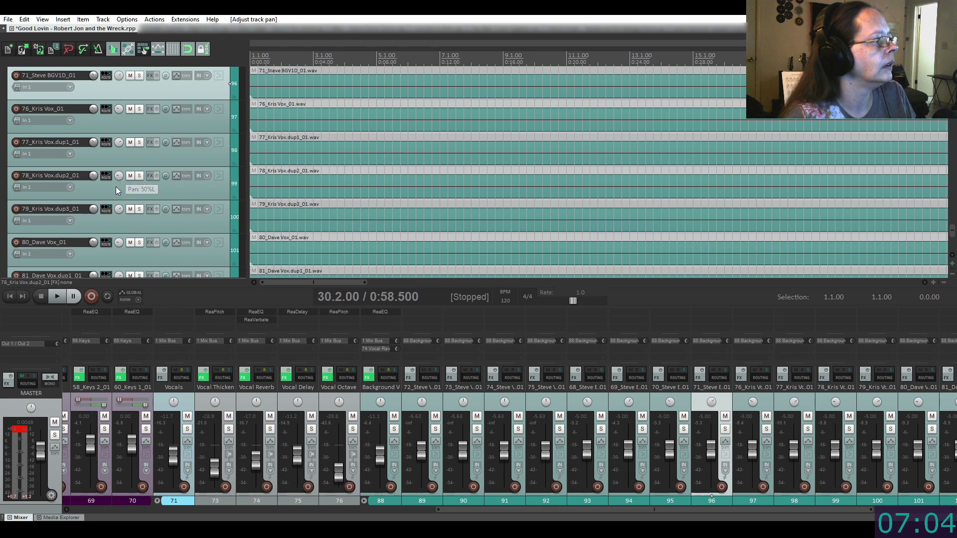
pyautogui.scroll(4, 119, 210)
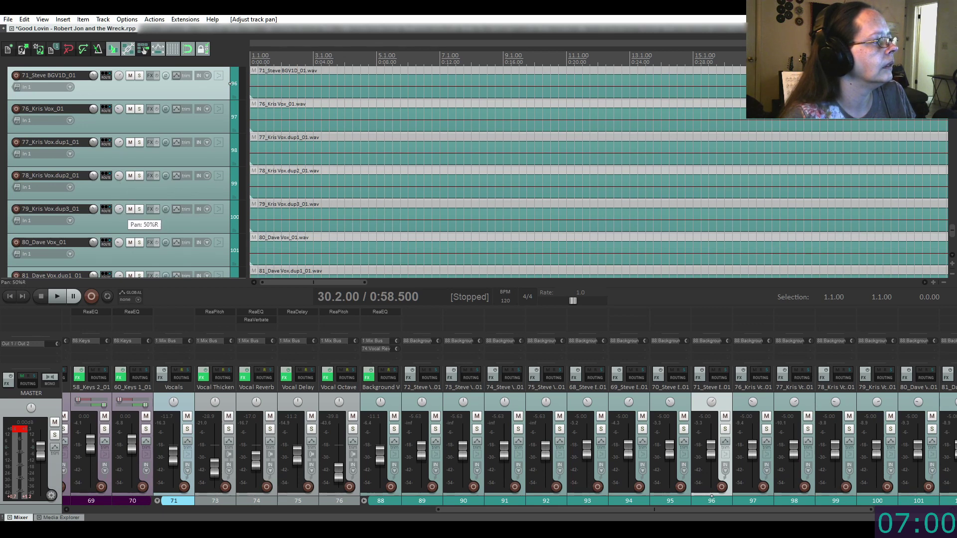
# Adjust the pans of Vox tracks 80 to 83, setting track 81 to 60% right
pyautogui.scroll(-5, 119, 243)
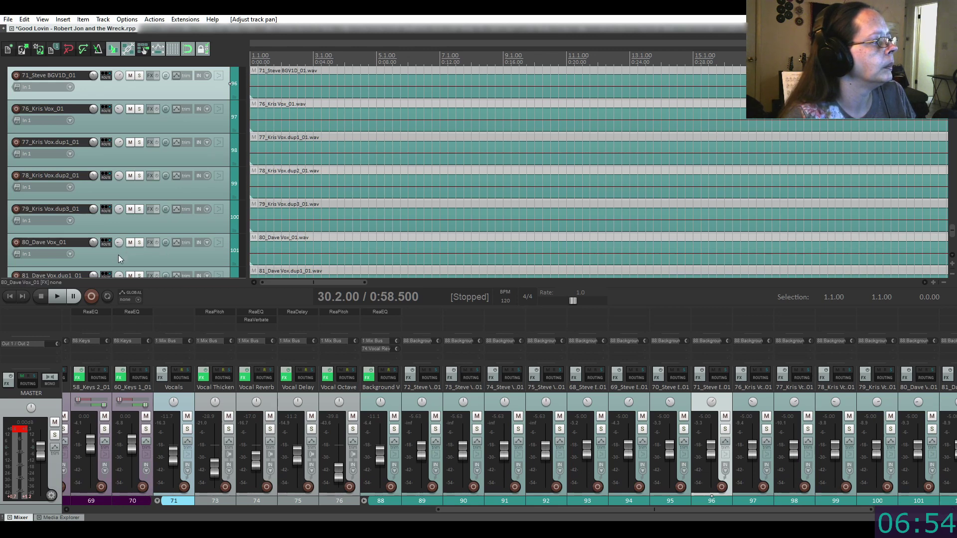
pyautogui.scroll(-3, 118, 255)
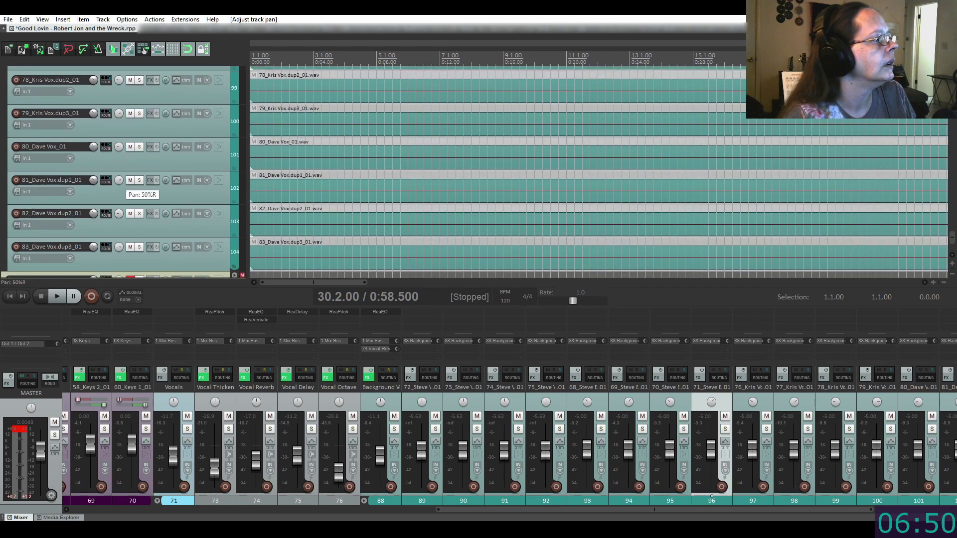
pyautogui.scroll(3, 118, 180)
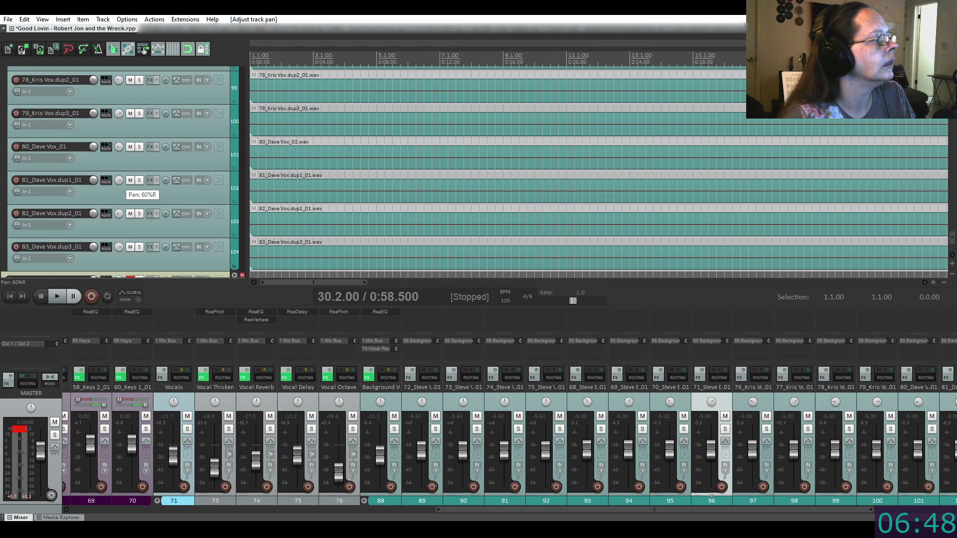
pyautogui.moveTo(119, 213); pyautogui.dragTo(118, 223)
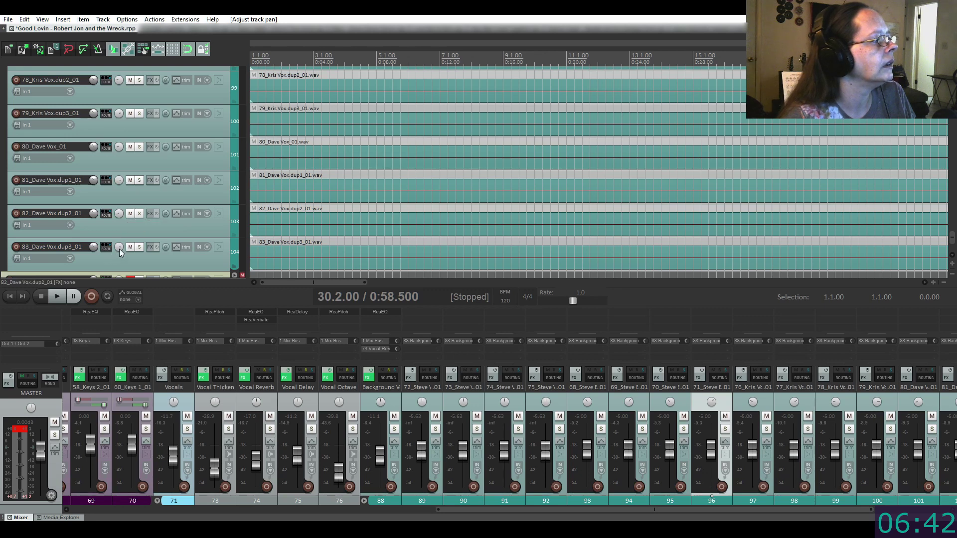
pyautogui.moveTo(119, 249); pyautogui.dragTo(120, 242)
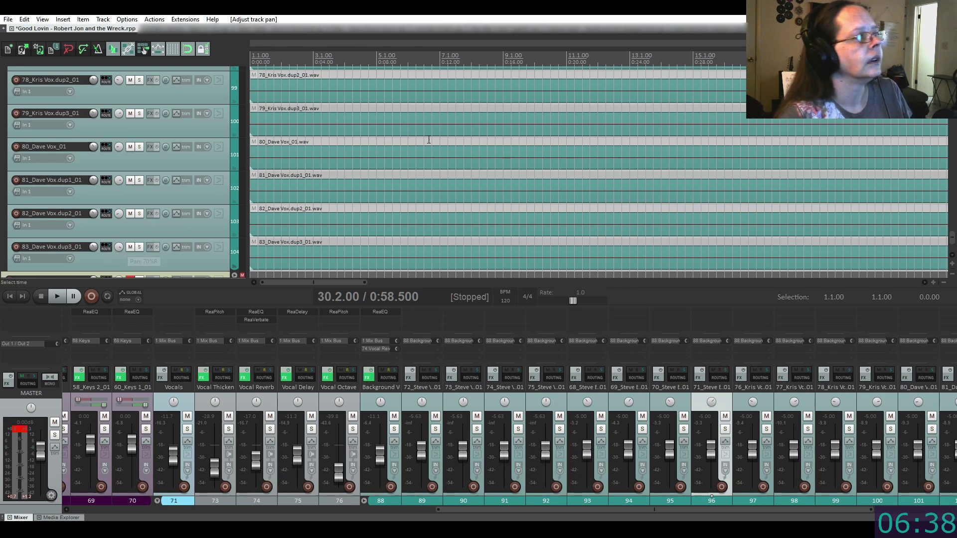
# Play the mix from bar 29 to check the panned background vocals
pyautogui.scroll(-3, 564, 145)
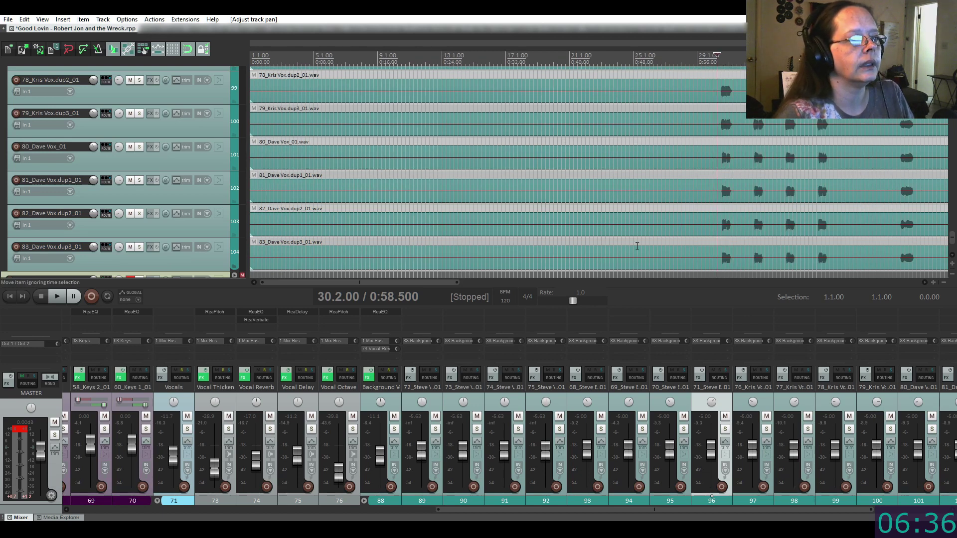
pyautogui.moveTo(399, 281); pyautogui.dragTo(468, 283)
pyautogui.click(457, 62)
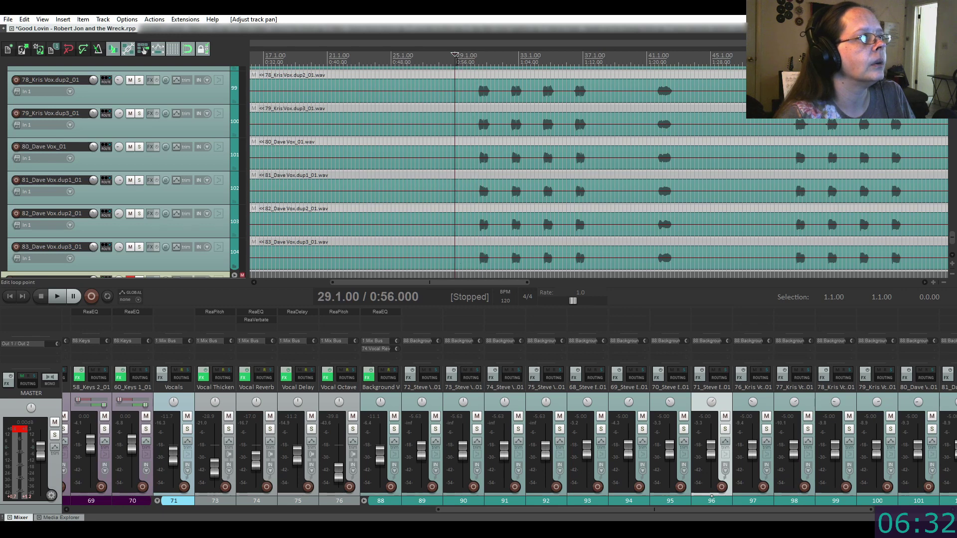
pyautogui.press('space')
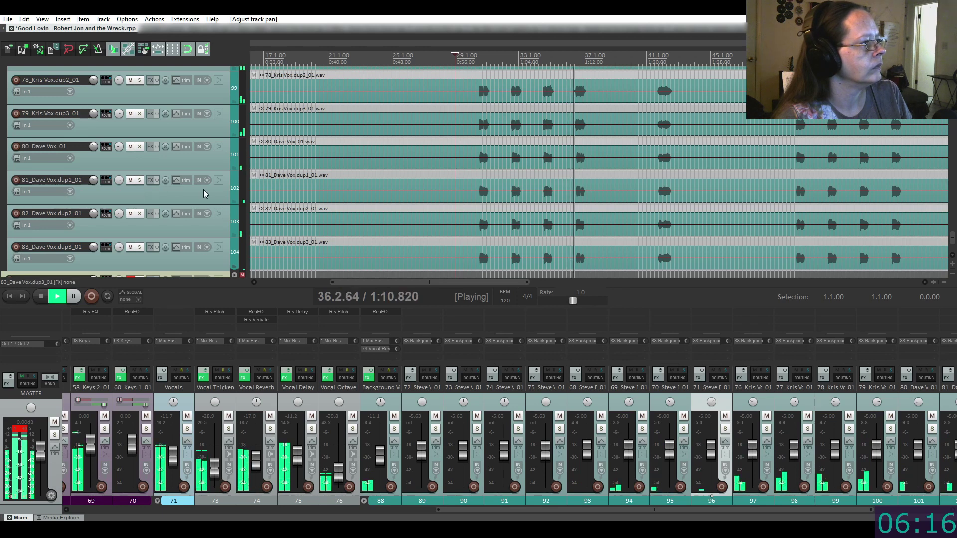
pyautogui.press('space')
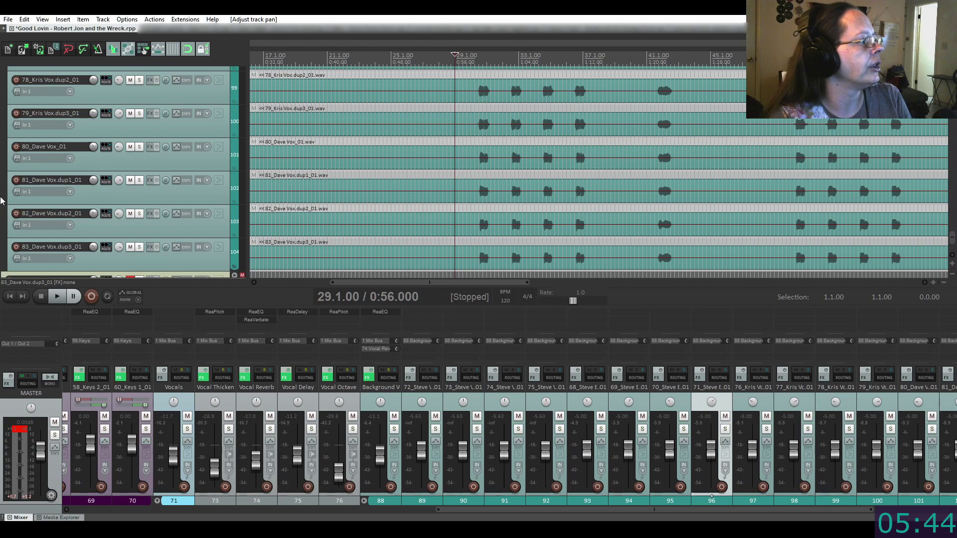
# Locate the guitar harmony section on the 53_GTR2 Harms and 54_GTR2 Back Harms tracks and play it from bar 59
pyautogui.scroll(15, 1, 200)
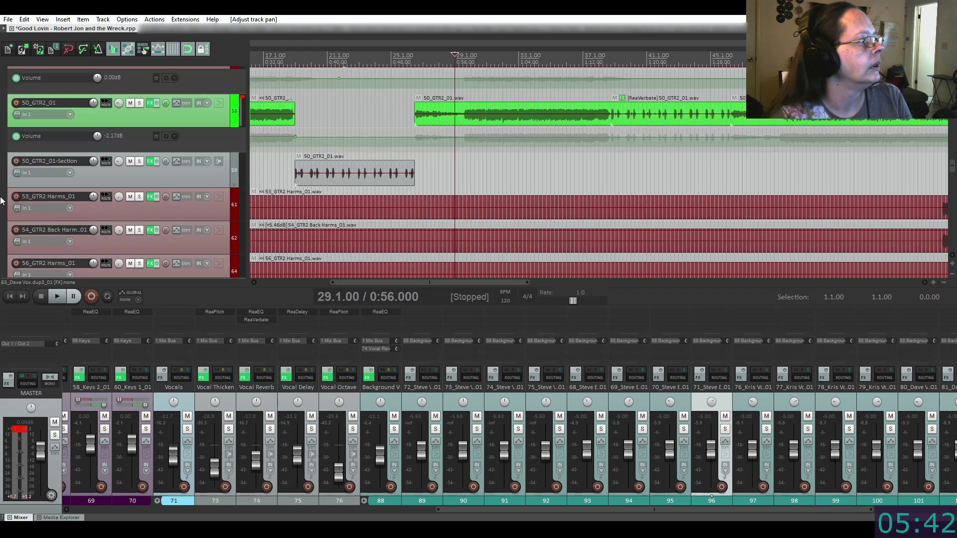
pyautogui.scroll(5, 1, 201)
pyautogui.scroll(-3, 459, 214)
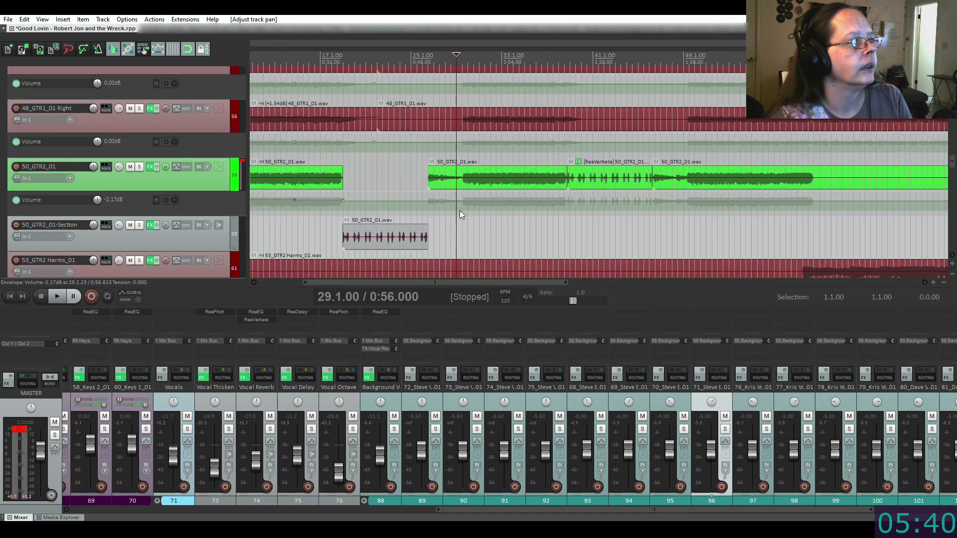
pyautogui.moveTo(439, 283); pyautogui.dragTo(549, 283)
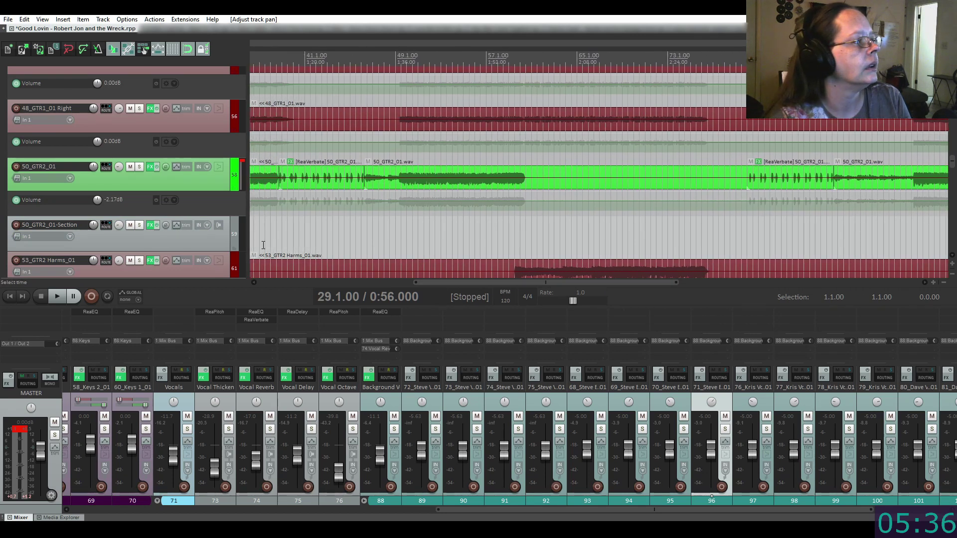
pyautogui.scroll(-3, 379, 200)
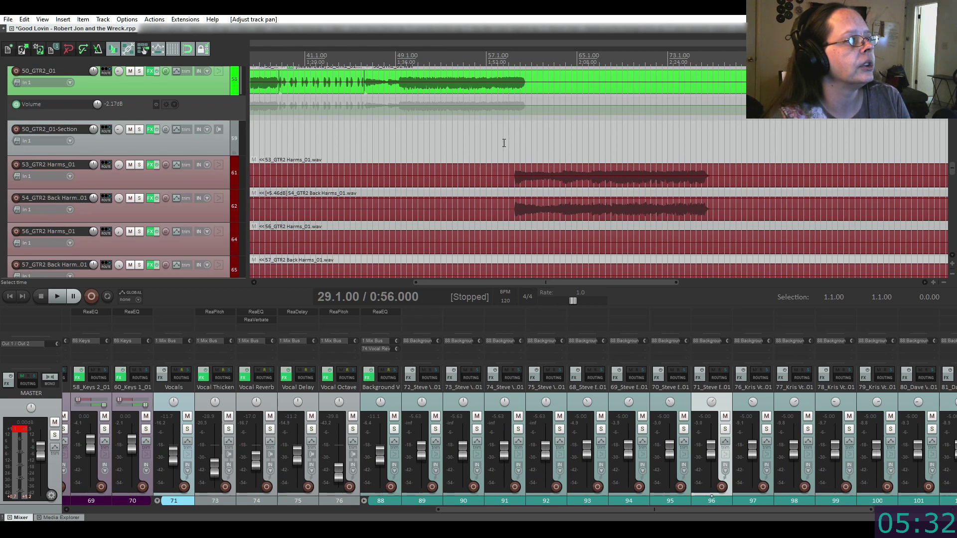
pyautogui.click(509, 145)
pyautogui.press('space')
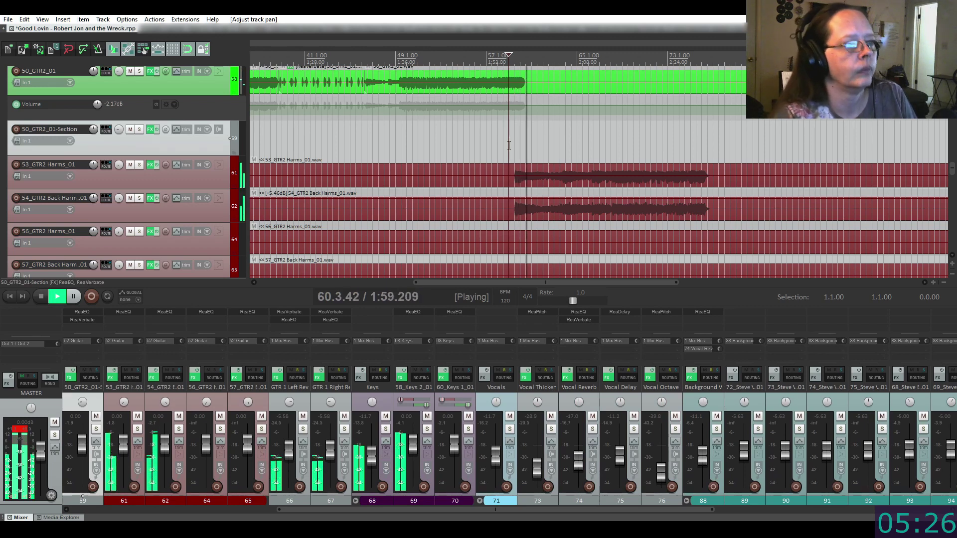
pyautogui.press('space')
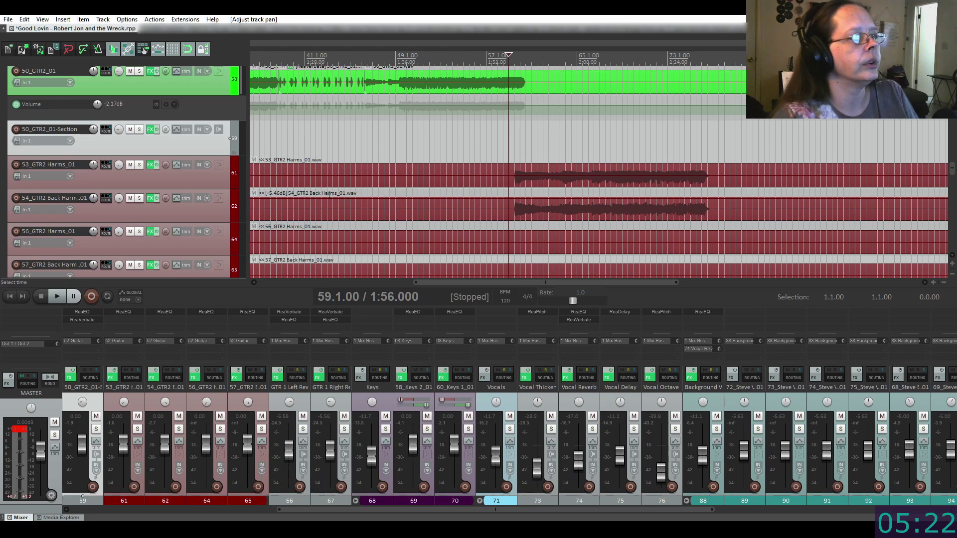
# Enable the volume envelopes of the 53_GTR2 Harms and 54_GTR2 Back Harms tracks
pyautogui.click(188, 166)
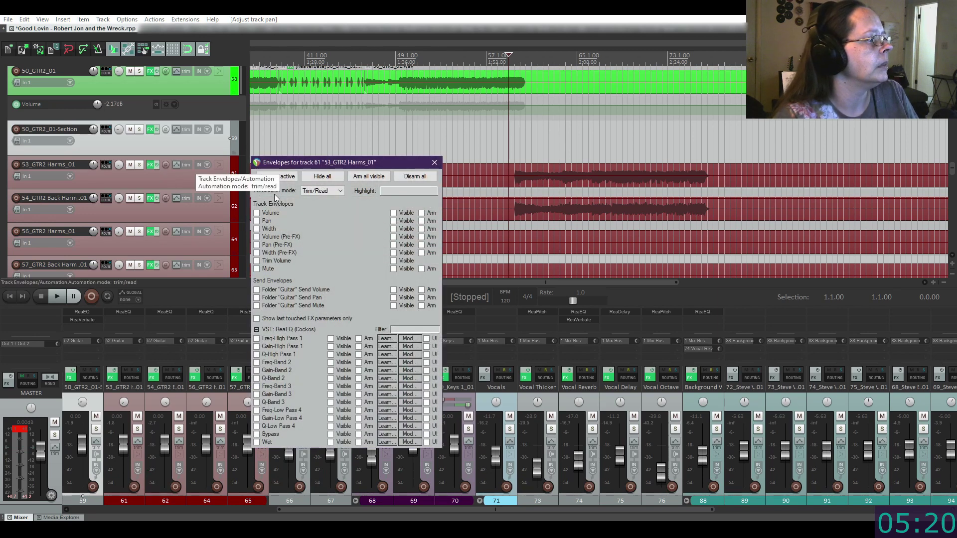
pyautogui.click(256, 214)
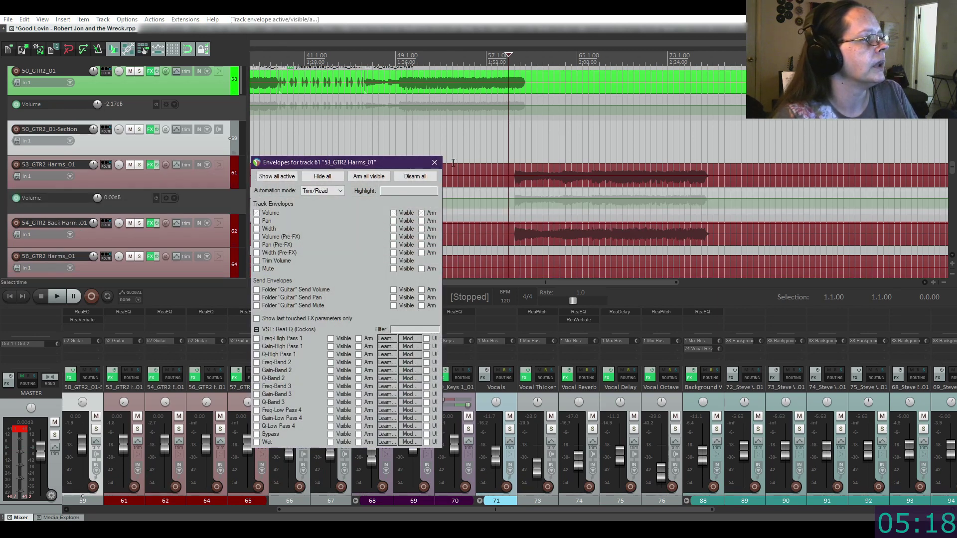
pyautogui.click(435, 163)
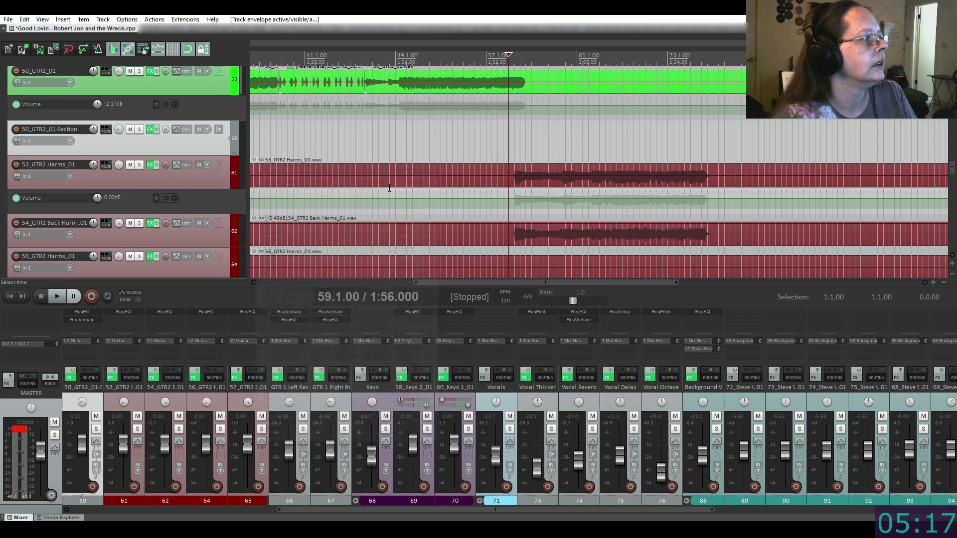
pyautogui.click(185, 226)
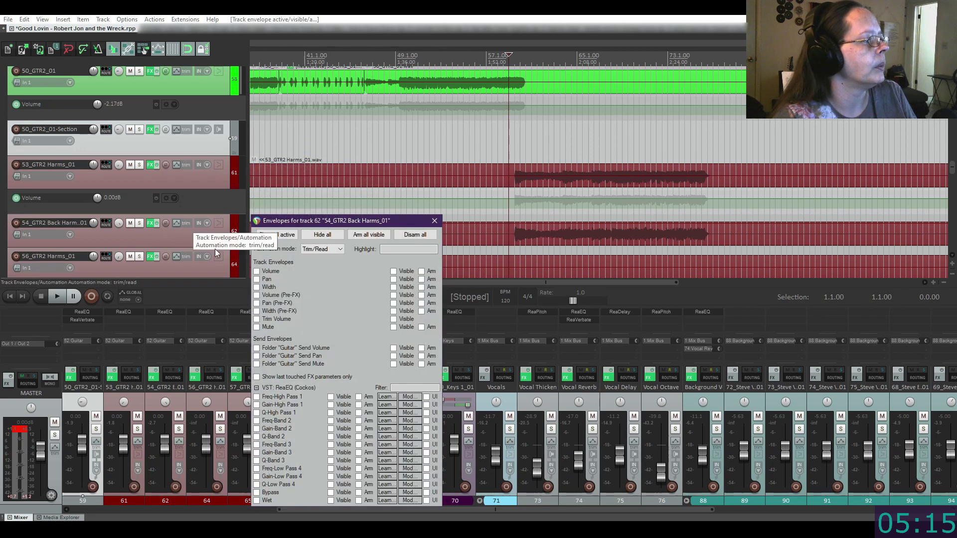
pyautogui.click(256, 271)
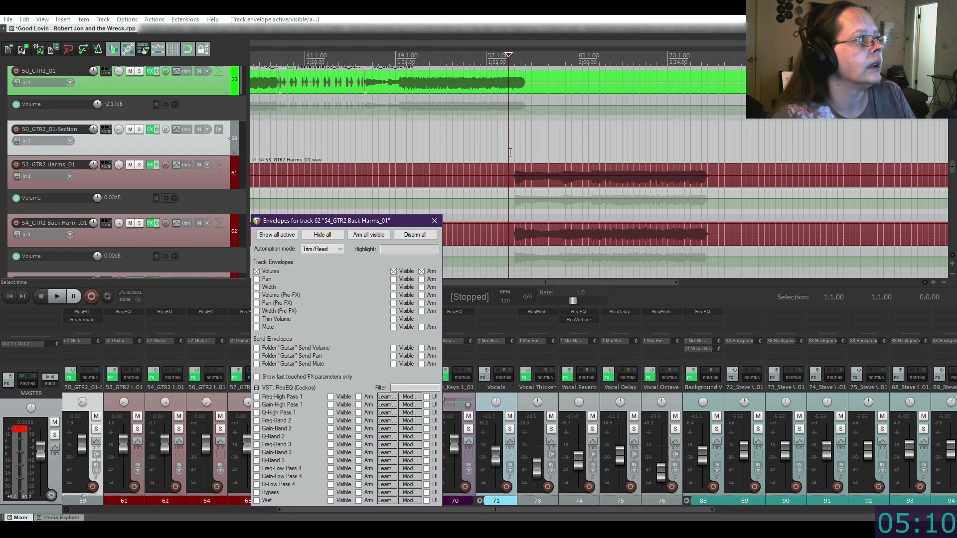
# Select the time from 59.1.00 to 78.3.00 and insert edge points there on both guitar harmony volume envelopes
pyautogui.moveTo(510, 152); pyautogui.dragTo(730, 142)
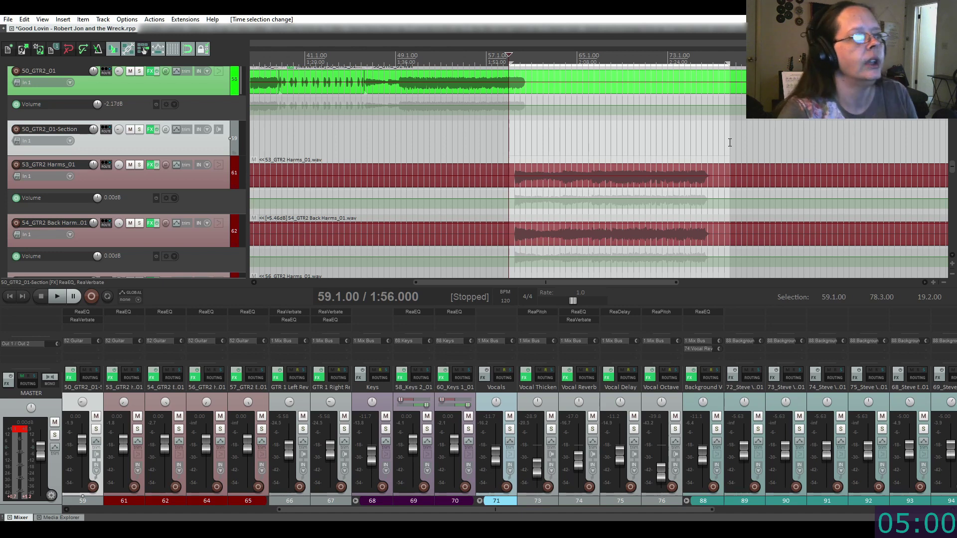
pyautogui.click(635, 199)
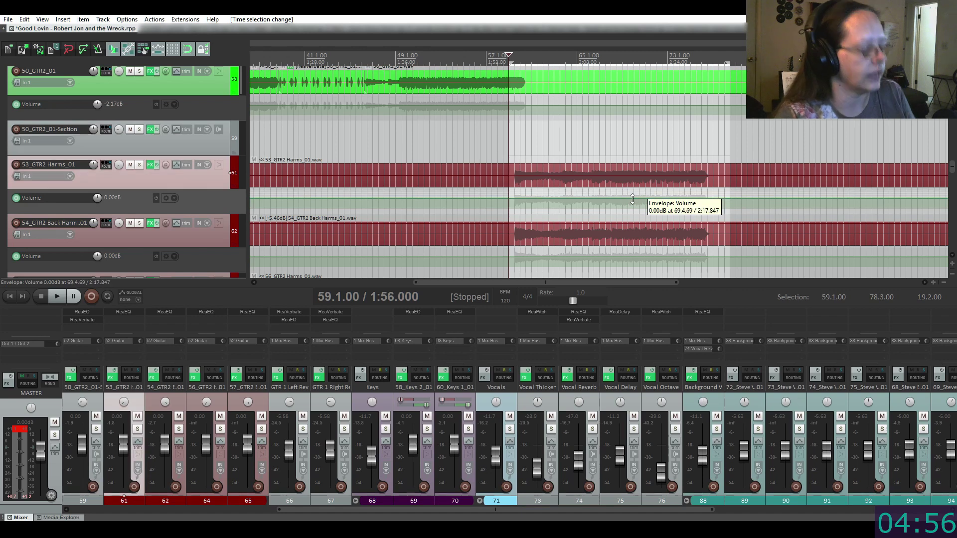
pyautogui.click(636, 198)
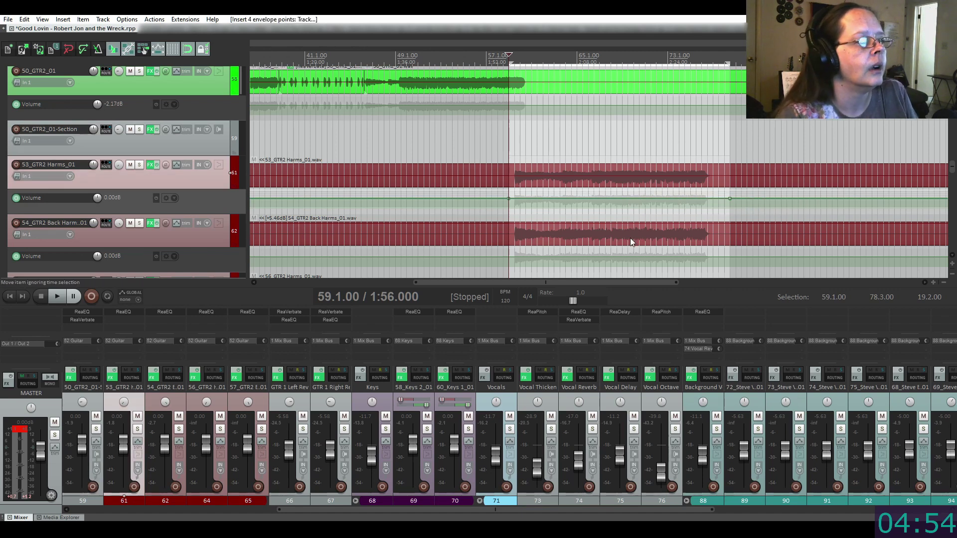
pyautogui.click(629, 260)
pyautogui.click(629, 259)
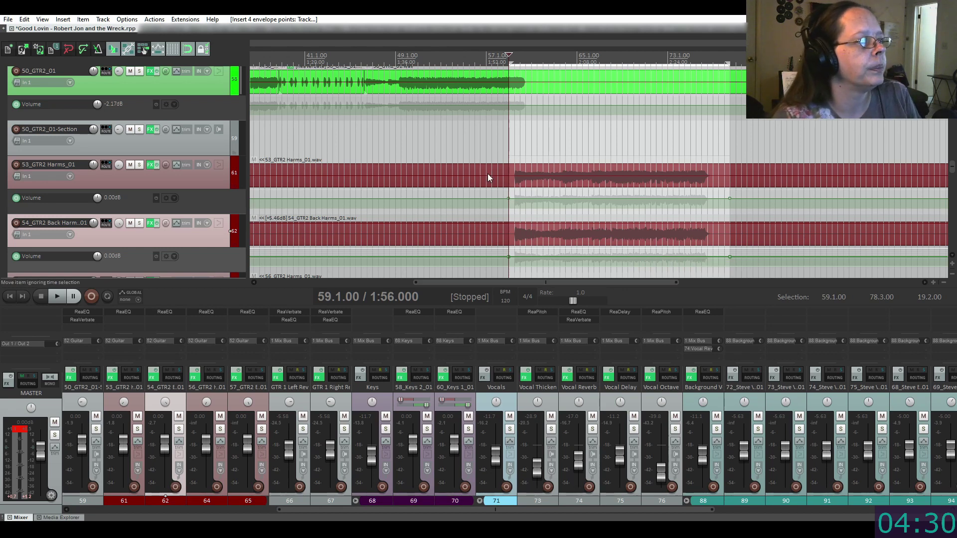
# Raise the volume envelopes of guitar harmony tracks 53 and 54 slightly within the time selection while playing from 57.3.00
pyautogui.click(492, 151)
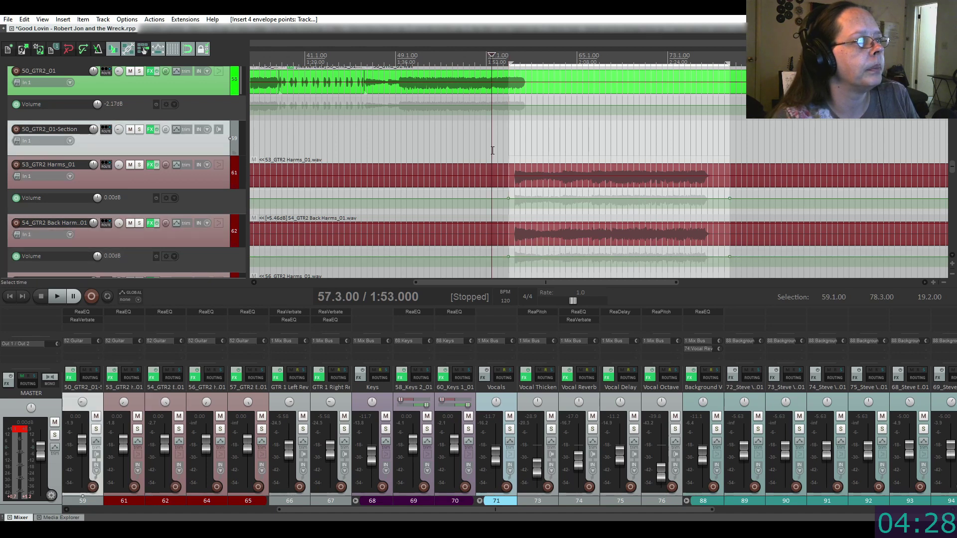
pyautogui.press('space')
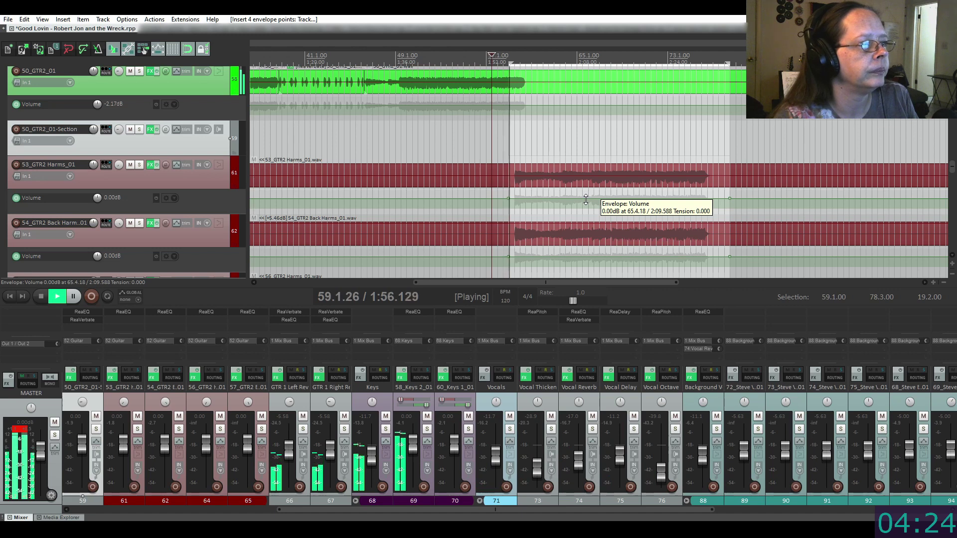
pyautogui.moveTo(586, 200); pyautogui.dragTo(586, 183)
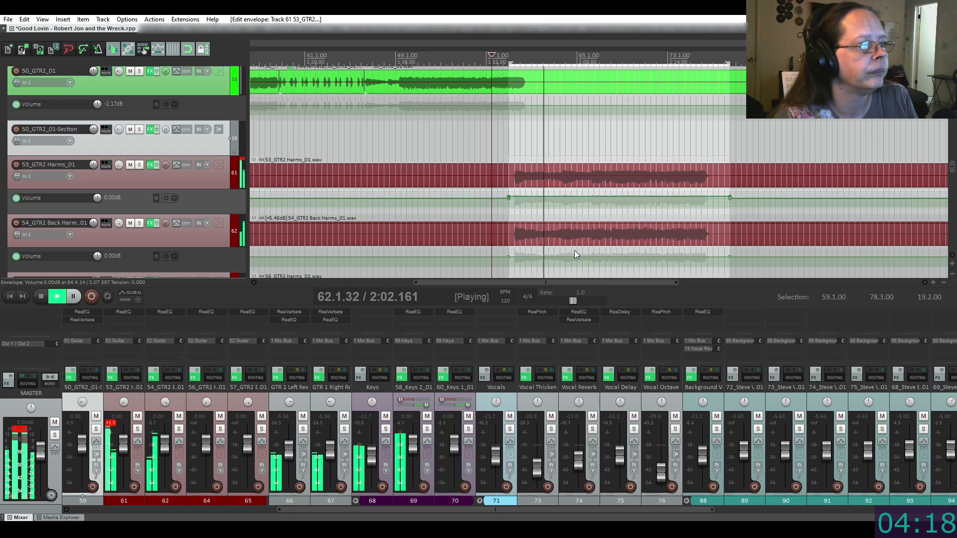
pyautogui.moveTo(576, 258)
pyautogui.mouseDown()
pyautogui.moveTo(576, 220)
pyautogui.moveTo(576, 252)
pyautogui.mouseUp()
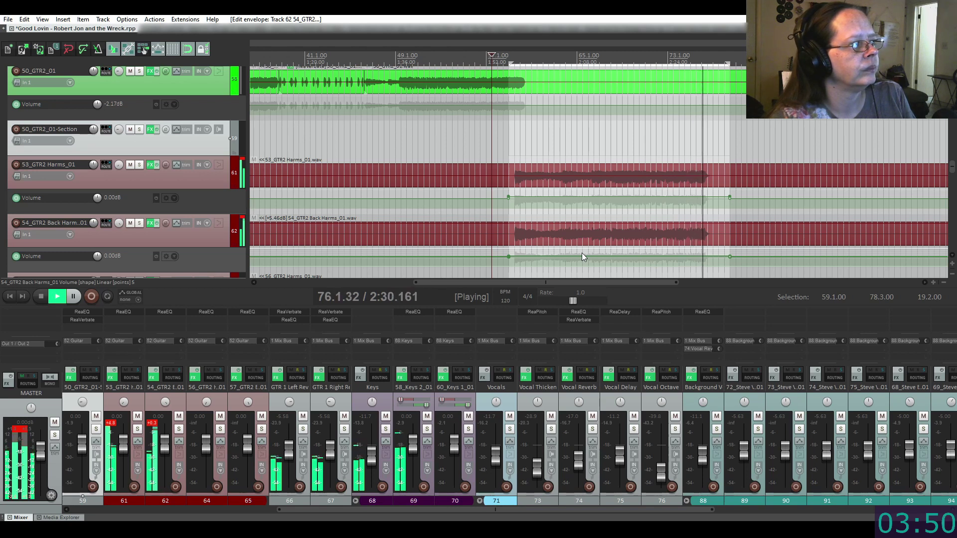
pyautogui.press('space')
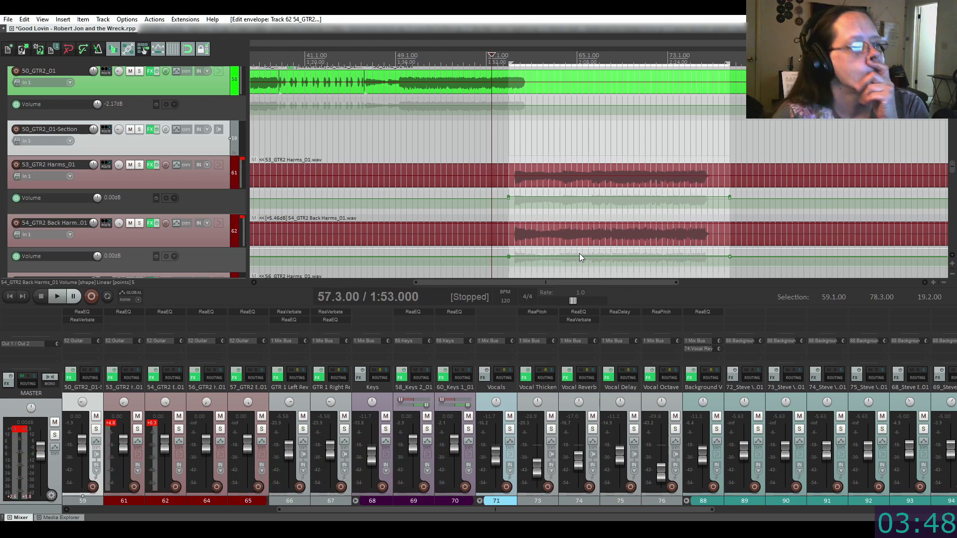
# Reset the pan of the 53_GTR2 Harms and 54_GTR2 Back Harms tracks to center
pyautogui.moveTo(516, 280); pyautogui.dragTo(517, 318)
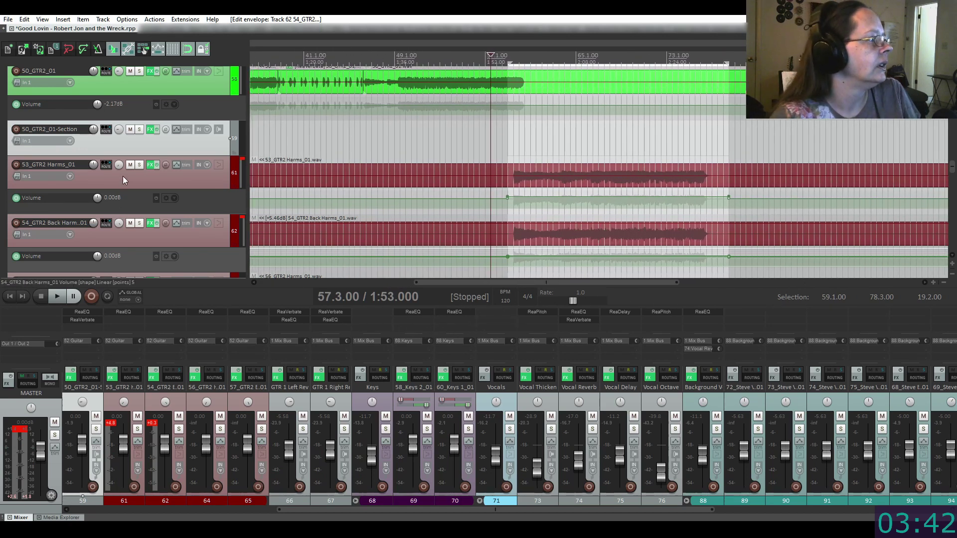
pyautogui.moveTo(113, 167)
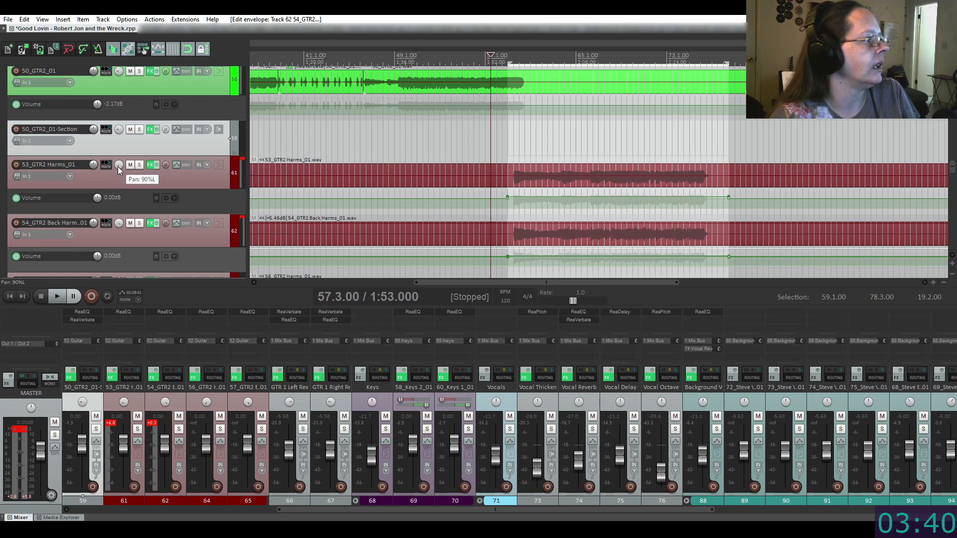
pyautogui.doubleClick(118, 167)
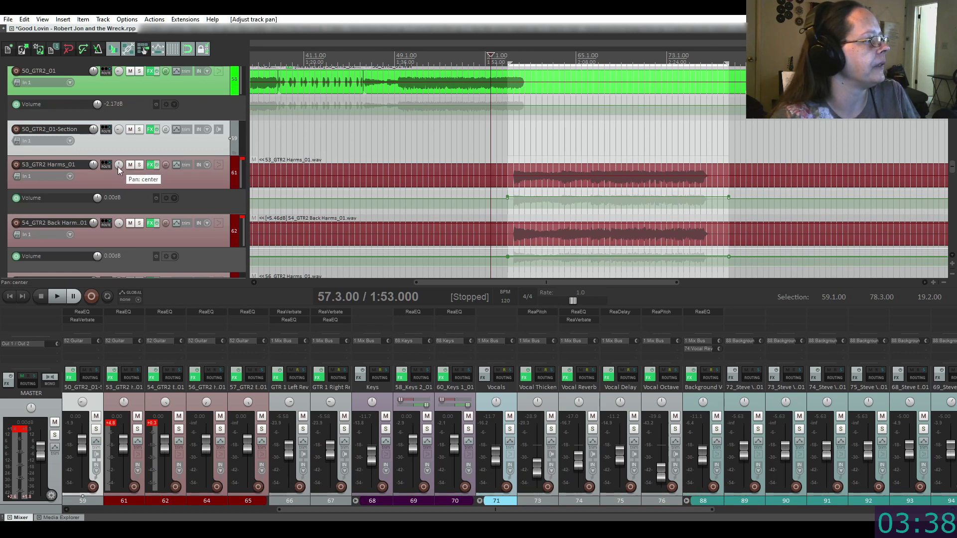
pyautogui.doubleClick(115, 222)
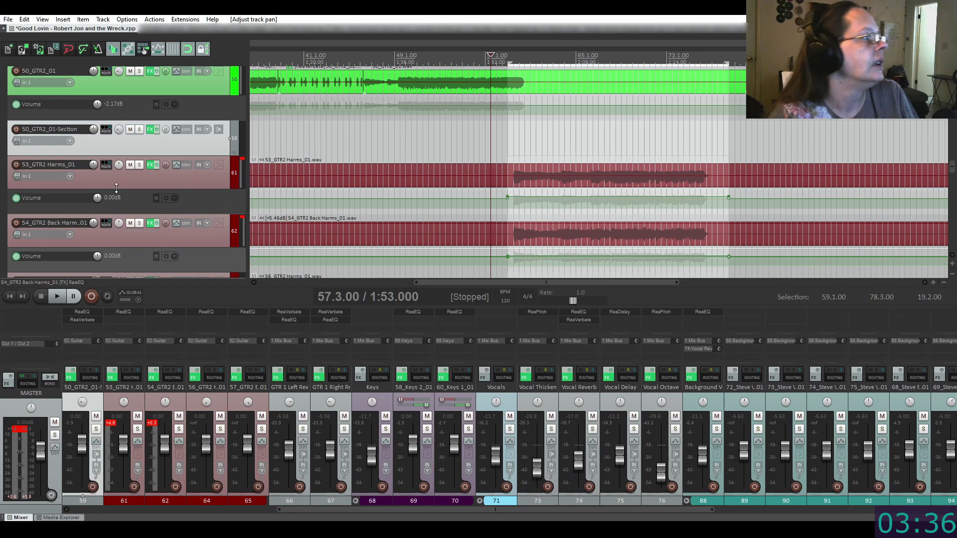
# Disable ReaEQ band 3 on both the 53_GTR2 Harms and 54_GTR2 Back Harms tracks, and close both FX windows during playback
pyautogui.click(152, 167)
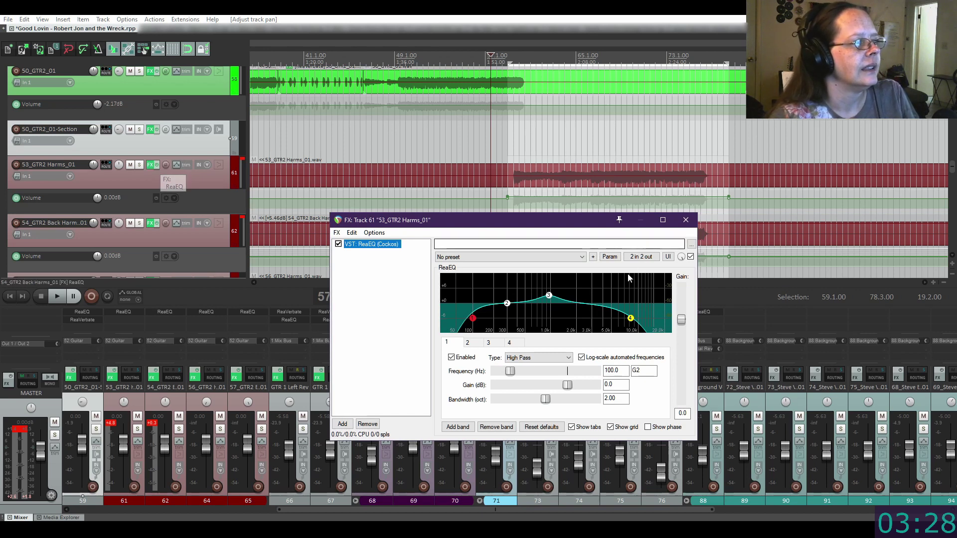
pyautogui.doubleClick(549, 295)
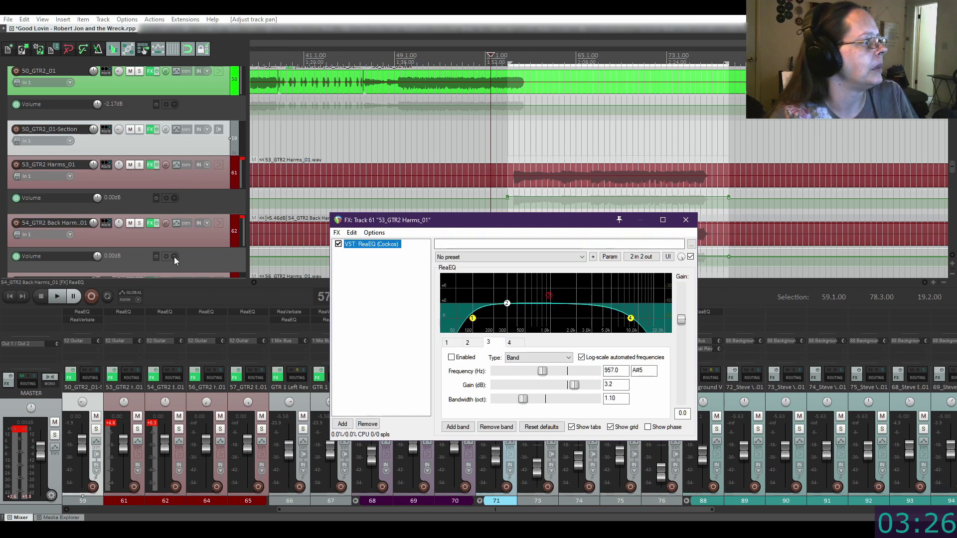
pyautogui.click(150, 223)
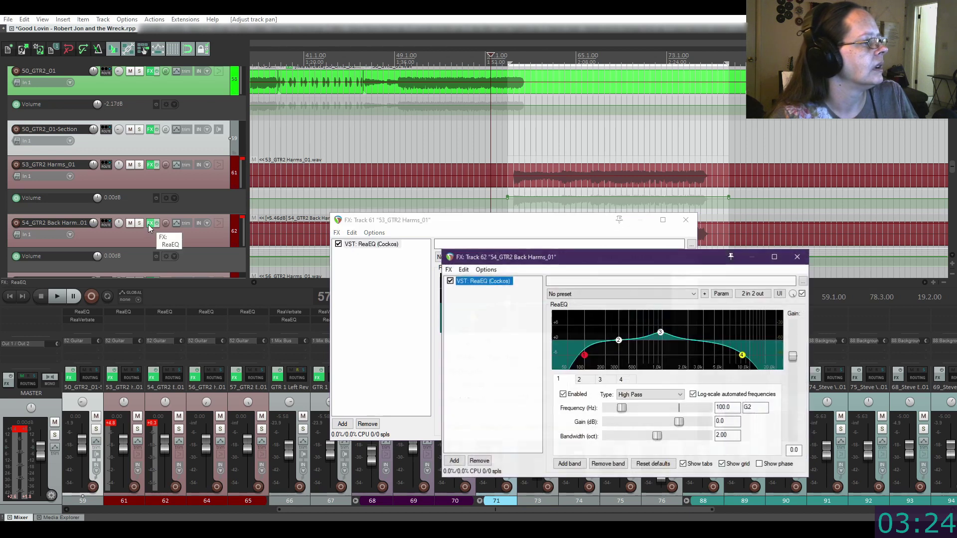
pyautogui.doubleClick(660, 334)
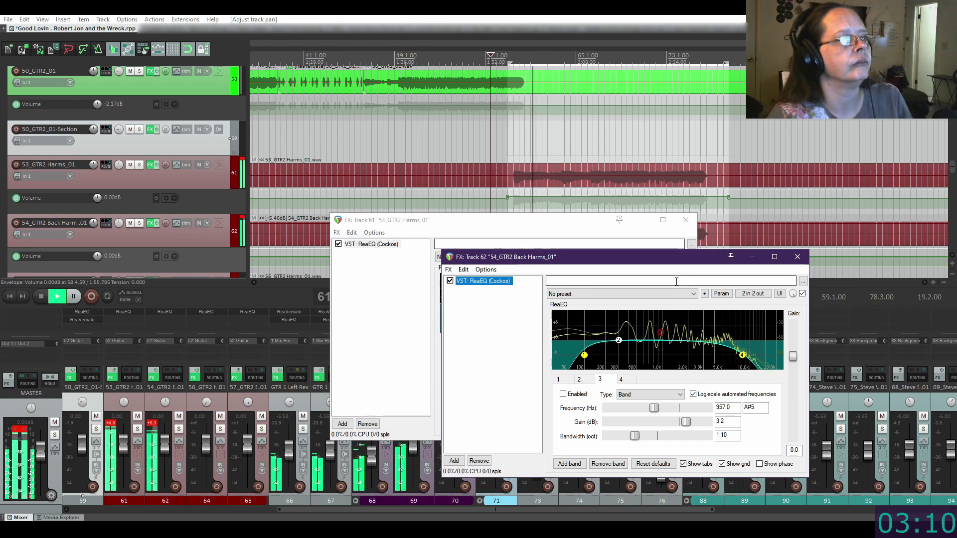
pyautogui.click(797, 261)
pyautogui.click(686, 220)
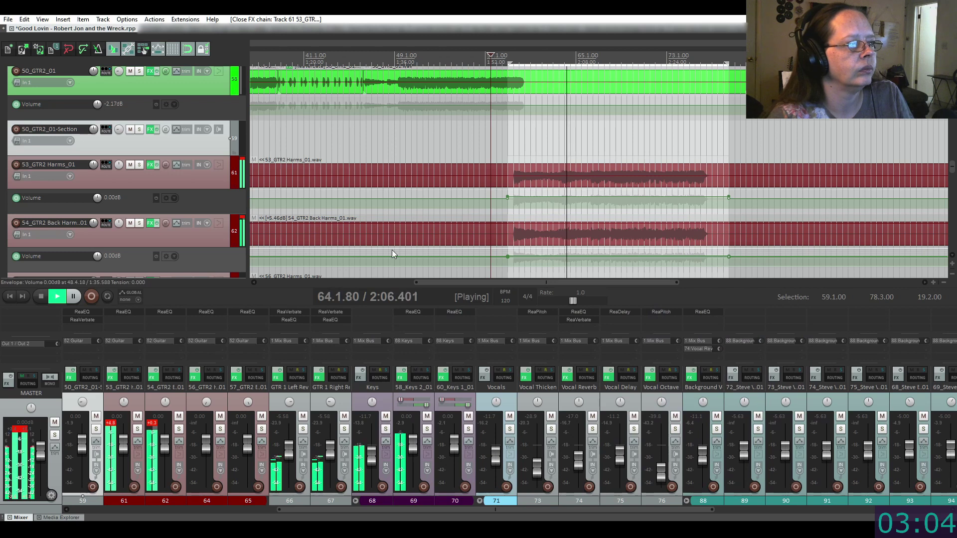
# Lower the 54_GTR2 Back Harms item volume to +2.77 dB and mute its track
pyautogui.click(559, 225)
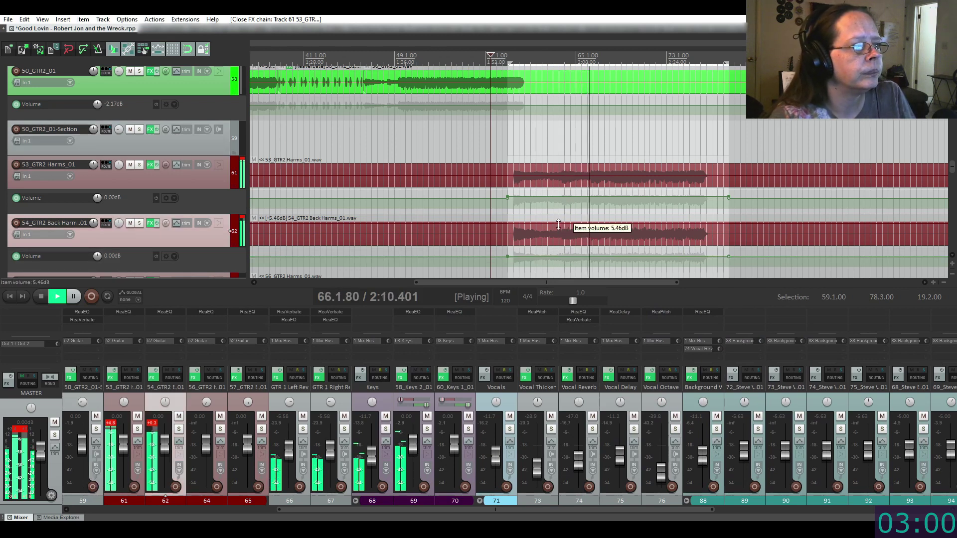
pyautogui.moveTo(559, 226); pyautogui.dragTo(558, 229)
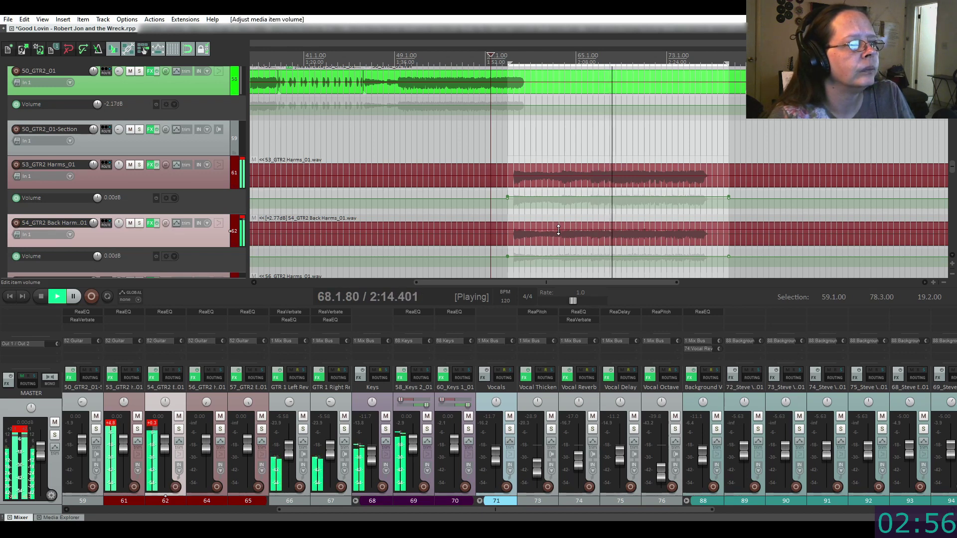
pyautogui.click(130, 223)
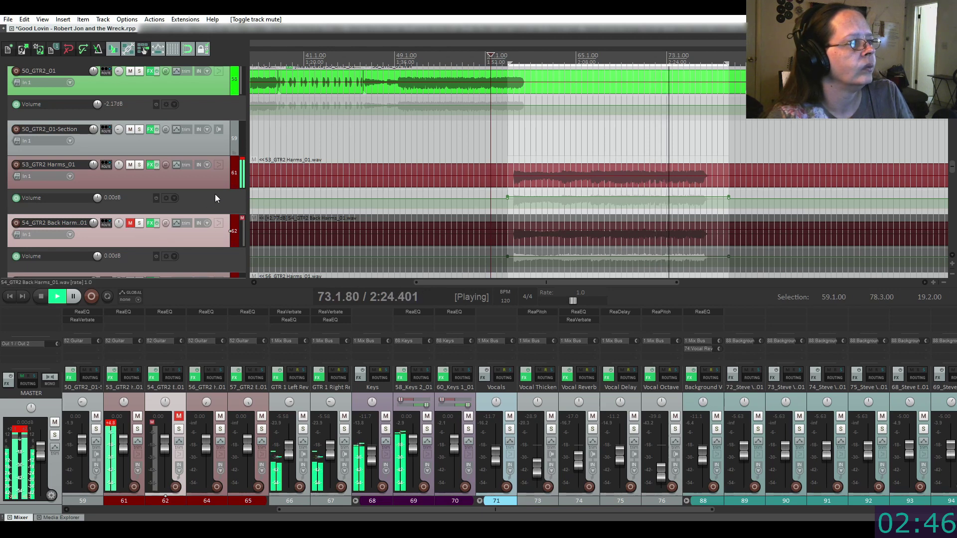
# Reopen ReaEQ on the 53_GTR2 Harms track, re-enable band 3 and restart playback
pyautogui.click(151, 166)
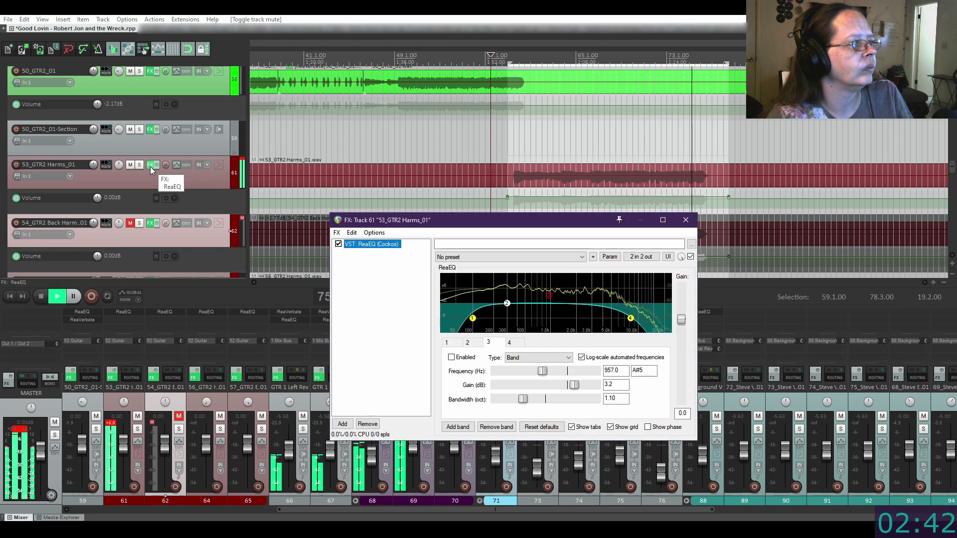
pyautogui.press('space')
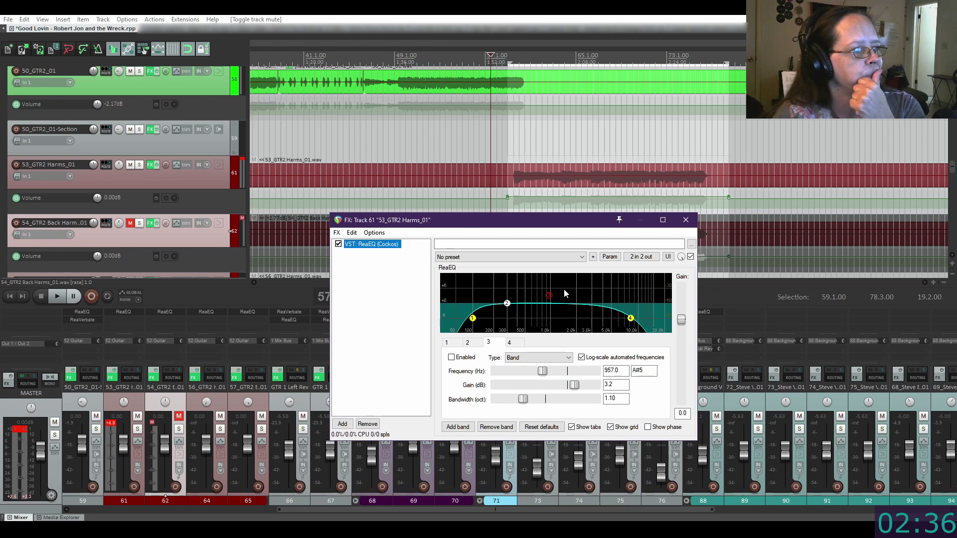
pyautogui.click(549, 296)
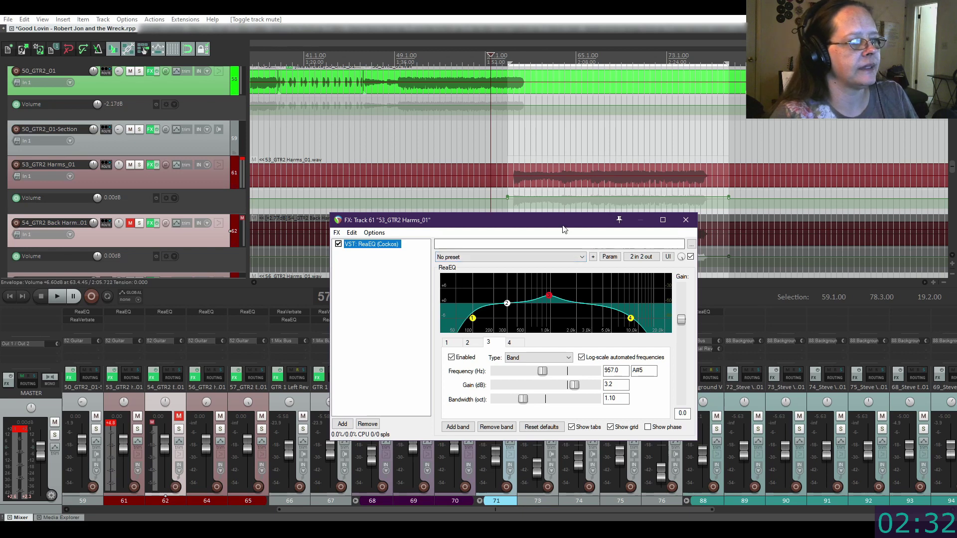
pyautogui.press('space')
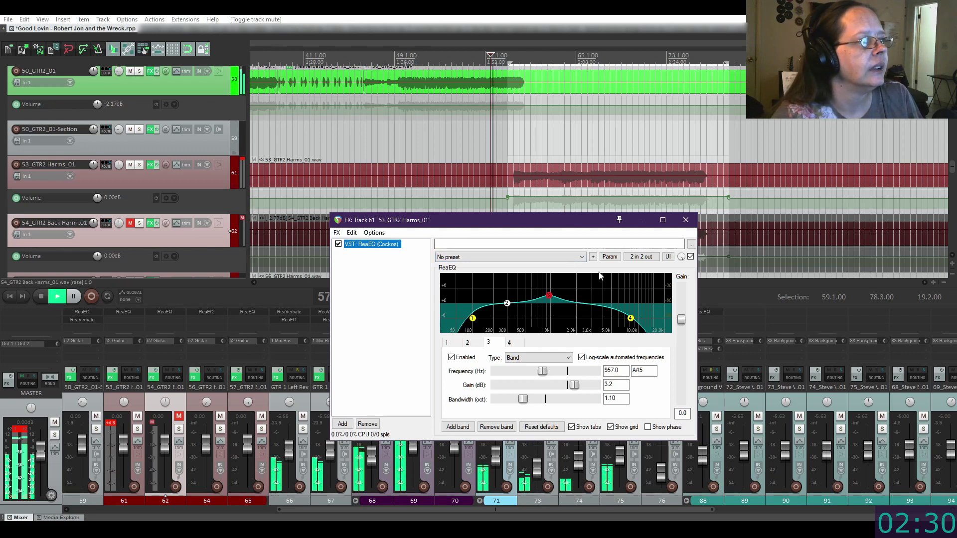
# Play from 59.3.00 with the 53_GTR2 Harms track soloed and disable its ReaEQ band 3
pyautogui.click(150, 146)
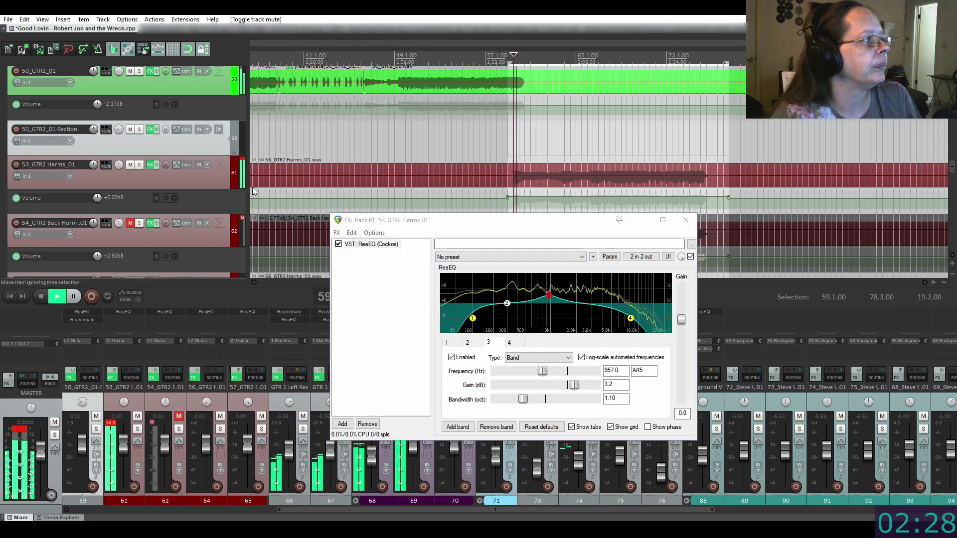
pyautogui.click(139, 166)
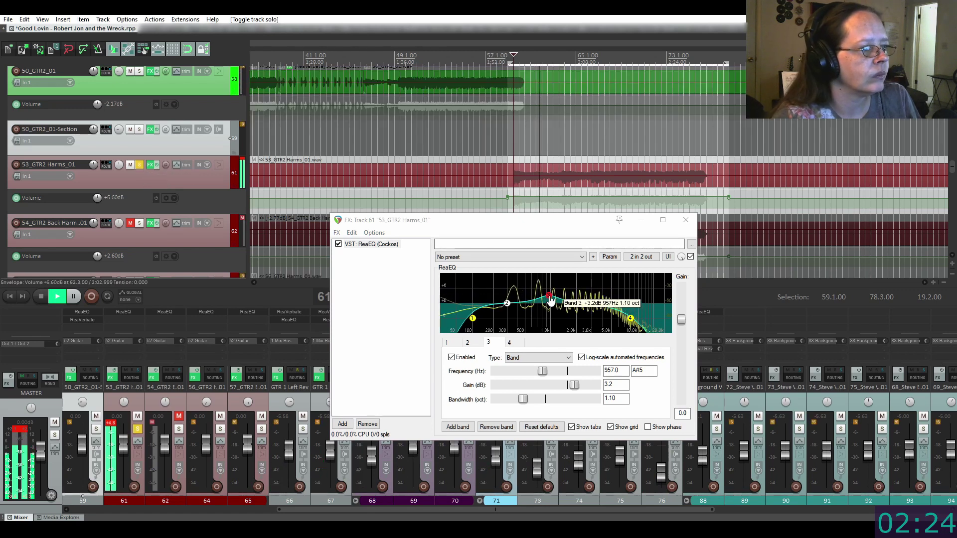
pyautogui.doubleClick(550, 298)
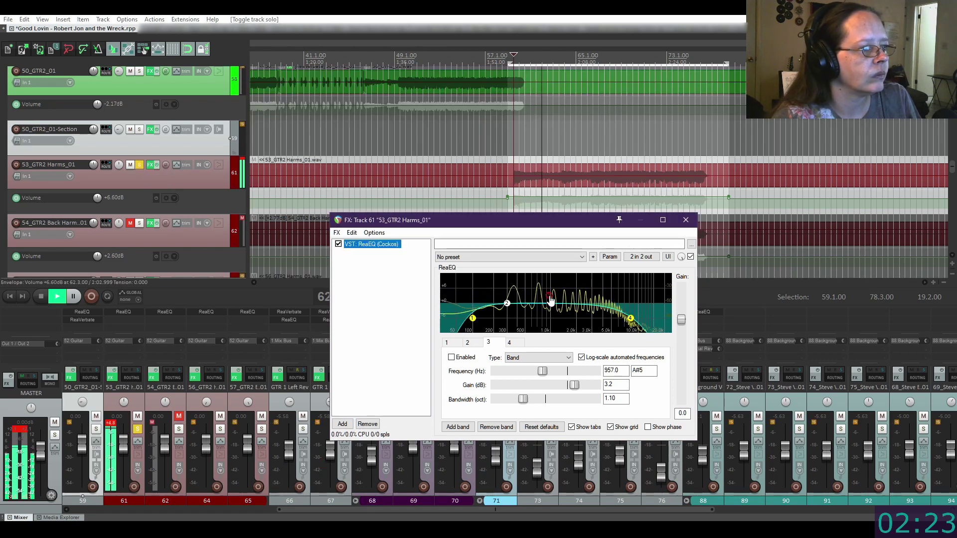
# Set the 53_GTR2 Harms ReaEQ low pass to about 8734 Hz and its high pass to about 152 Hz
pyautogui.click(630, 319)
pyautogui.moveTo(632, 323); pyautogui.dragTo(634, 322)
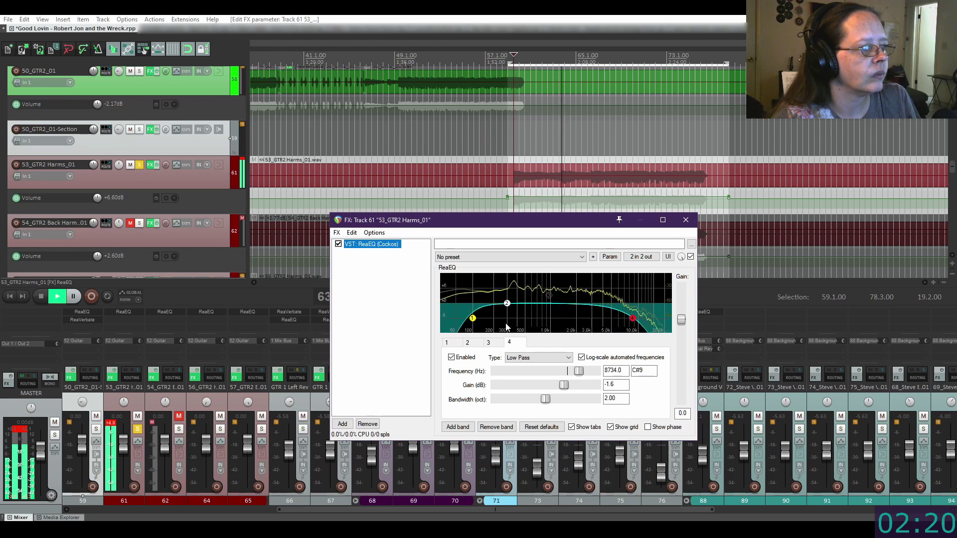
pyautogui.moveTo(477, 322); pyautogui.dragTo(489, 324)
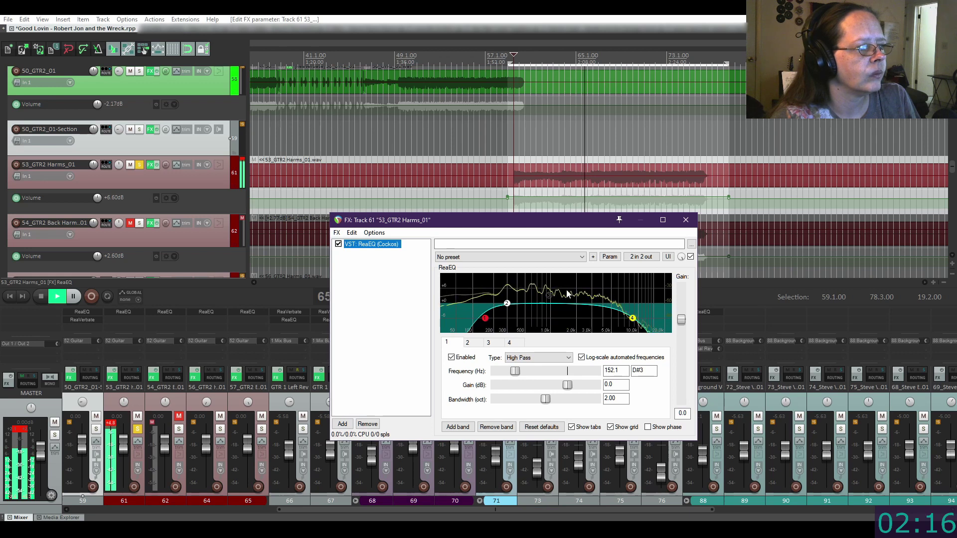
# Enable ReaEQ band 3 at about 646.5 Hz with 2.0 dB gain, raise the low pass to about 9687 Hz, and close the FX window
pyautogui.moveTo(549, 295); pyautogui.dragTo(537, 303)
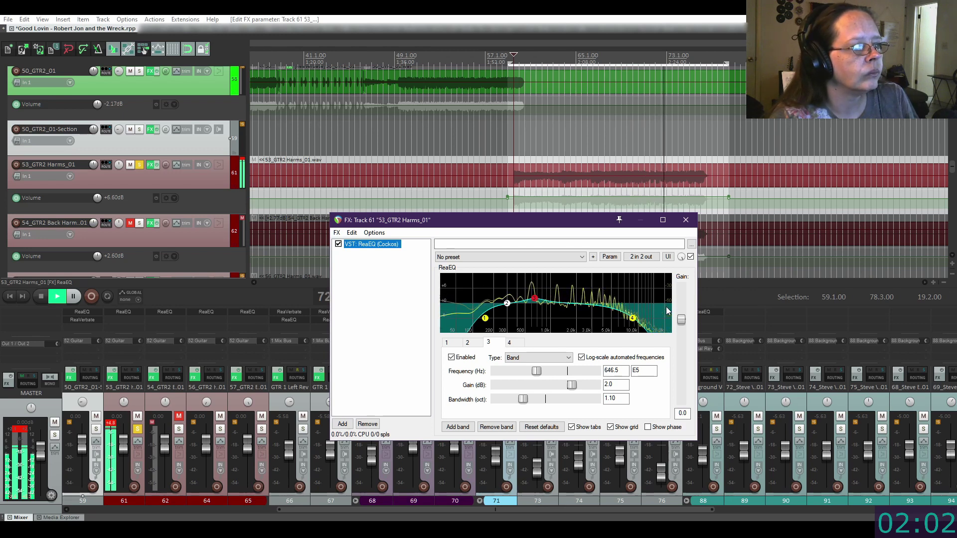
pyautogui.moveTo(633, 319); pyautogui.dragTo(637, 320)
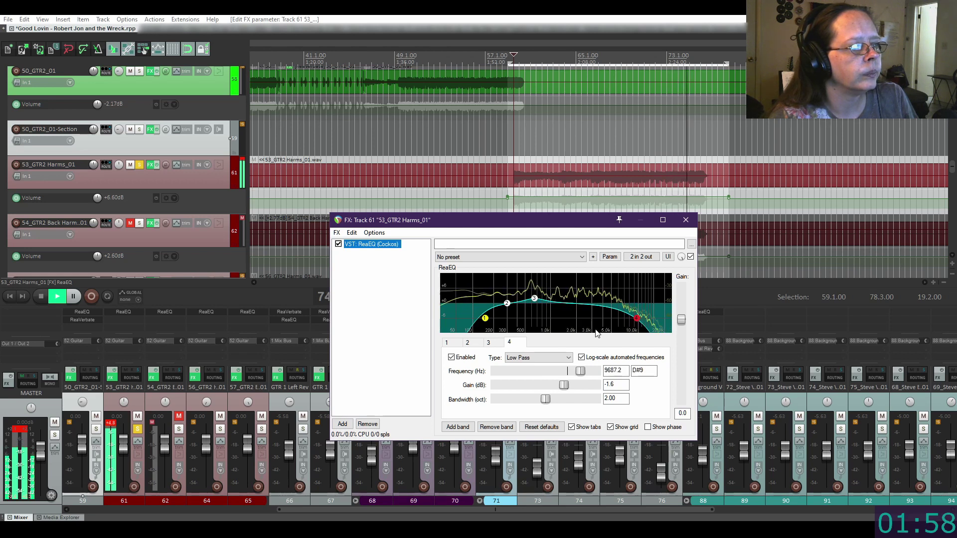
pyautogui.press('space')
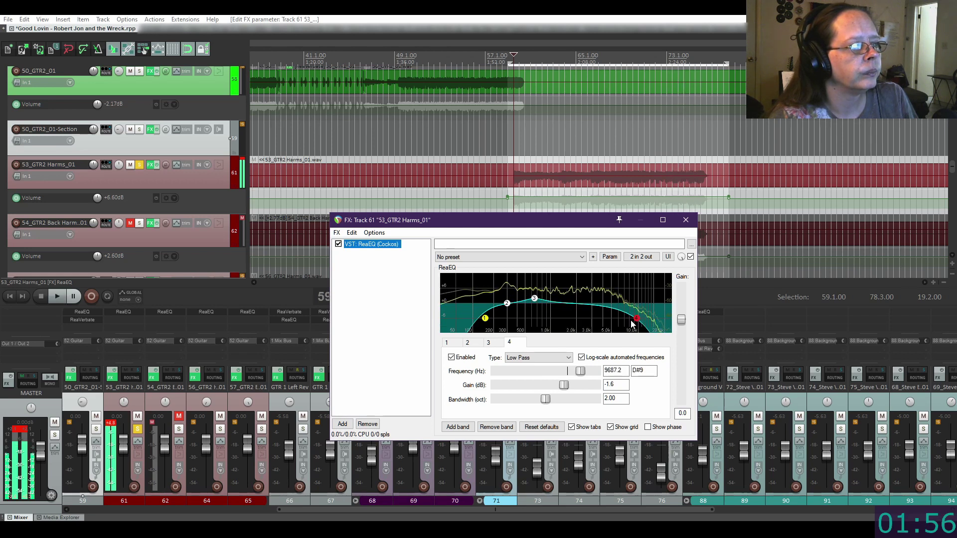
pyautogui.click(685, 220)
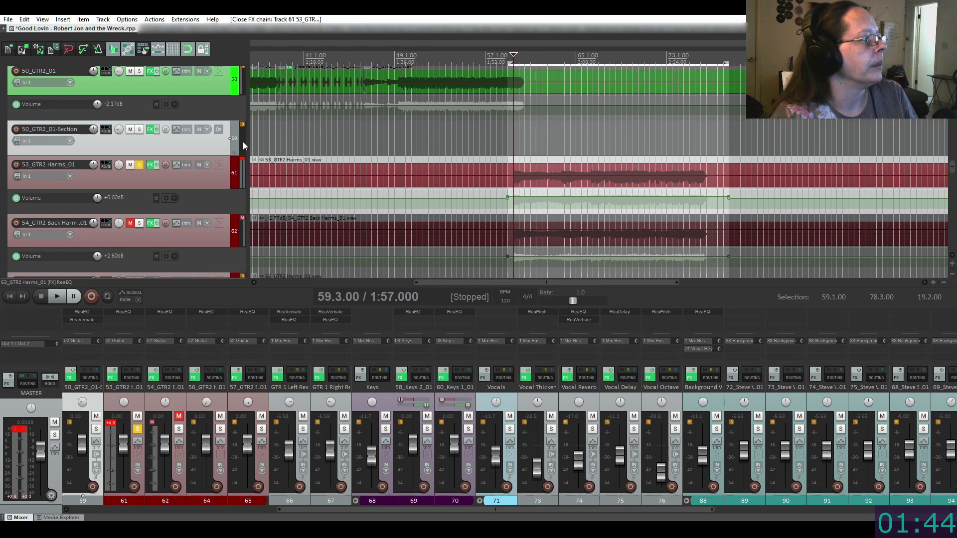
# Unsolo the 53_GTR2 Harms track, play the harmony section in the full mix from 59.3.00, and select that track
pyautogui.click(139, 165)
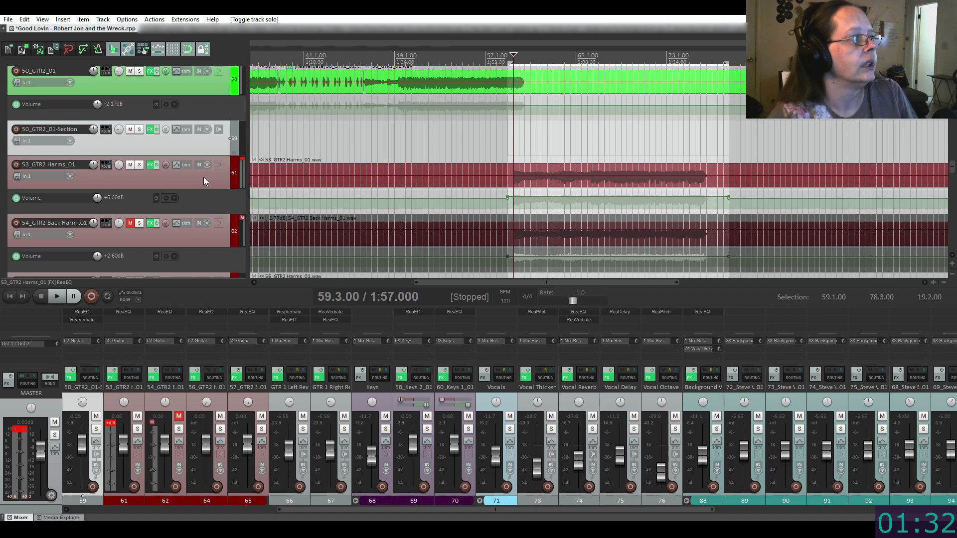
pyautogui.press('space')
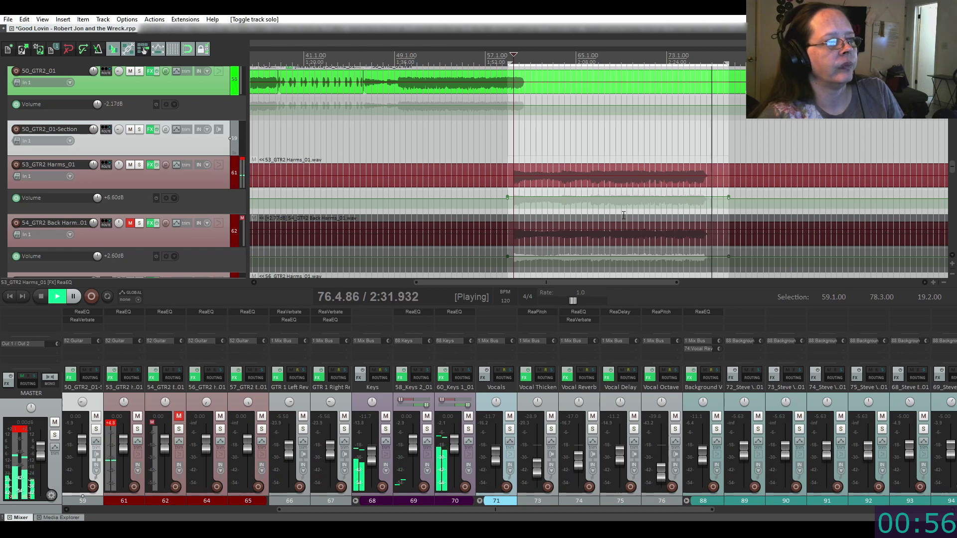
pyautogui.press('space')
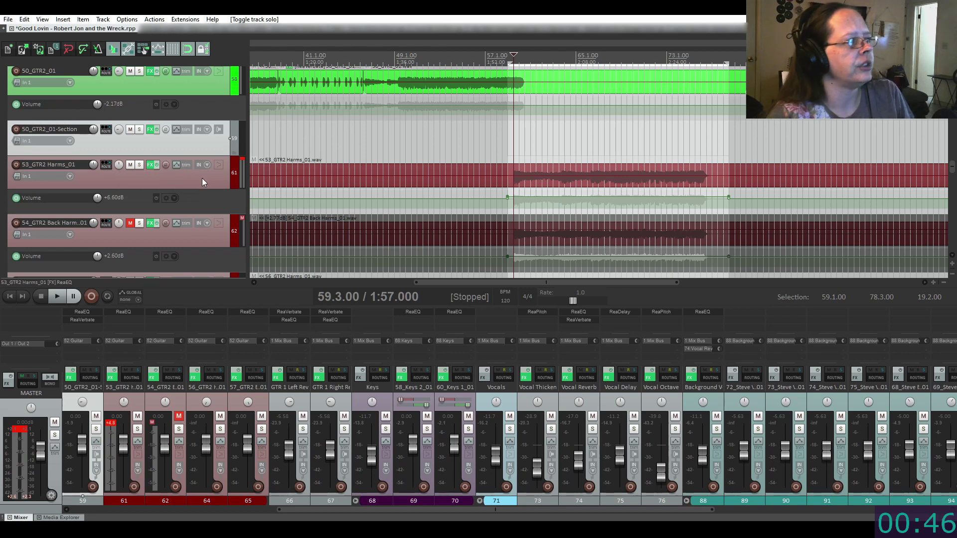
pyautogui.click(202, 178)
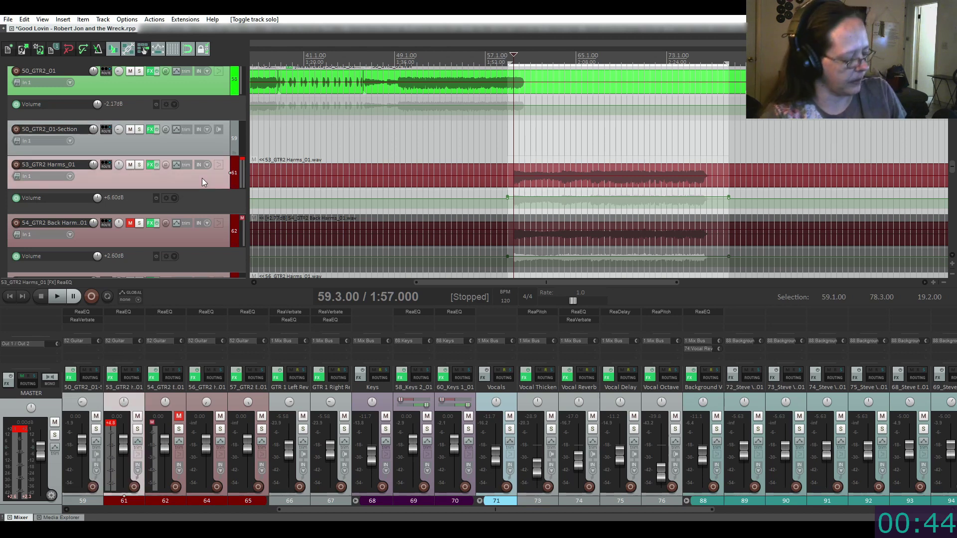